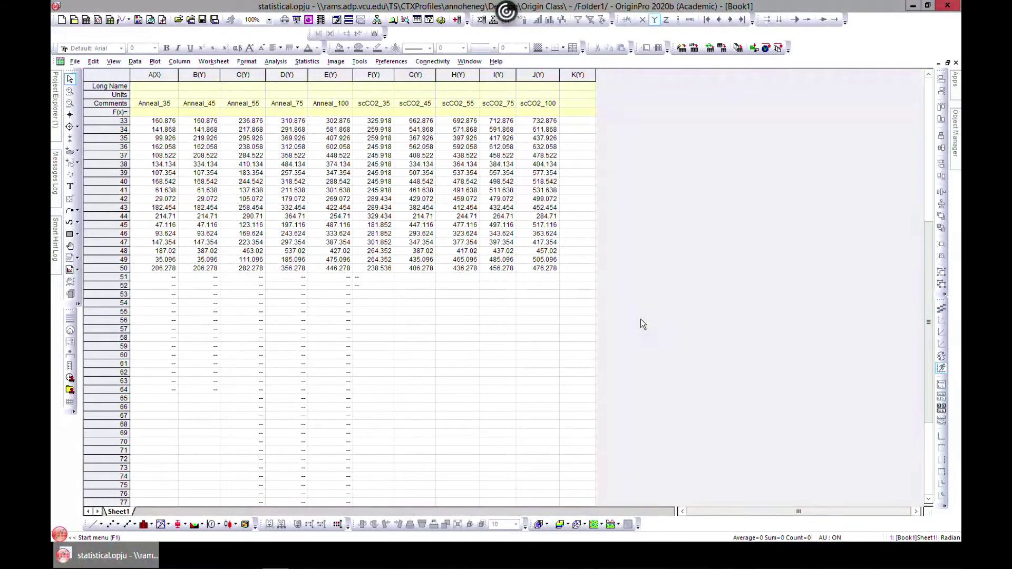
Restore the maximized Book1 worksheet and move it toward the upper-left of the workspace
key(ctrl+F5)
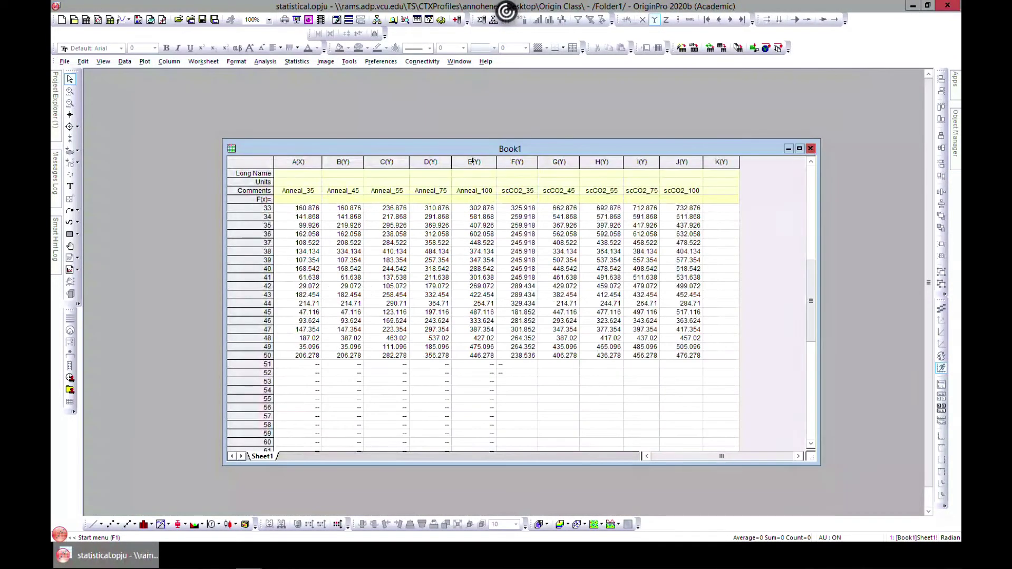
drag(464, 149, 432, 131)
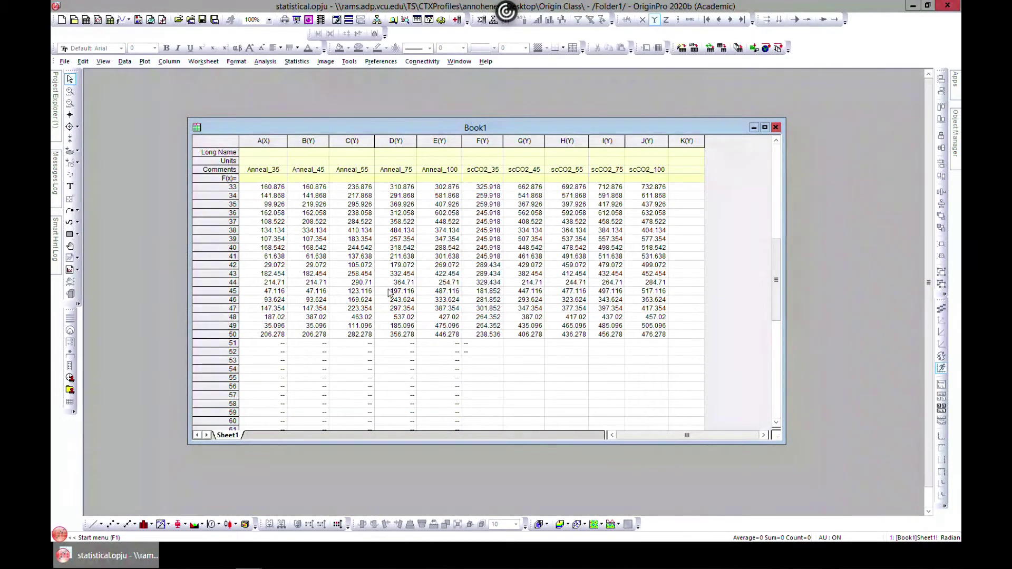
drag(312, 131, 279, 104)
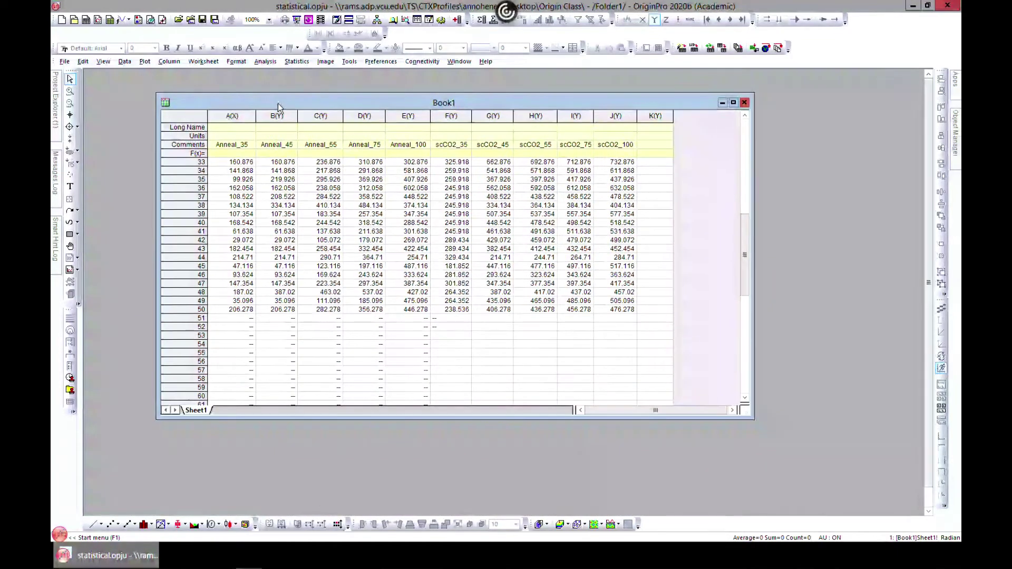
Select the five Anneal columns, A(X) through E(Y), in Book1
click(145, 61)
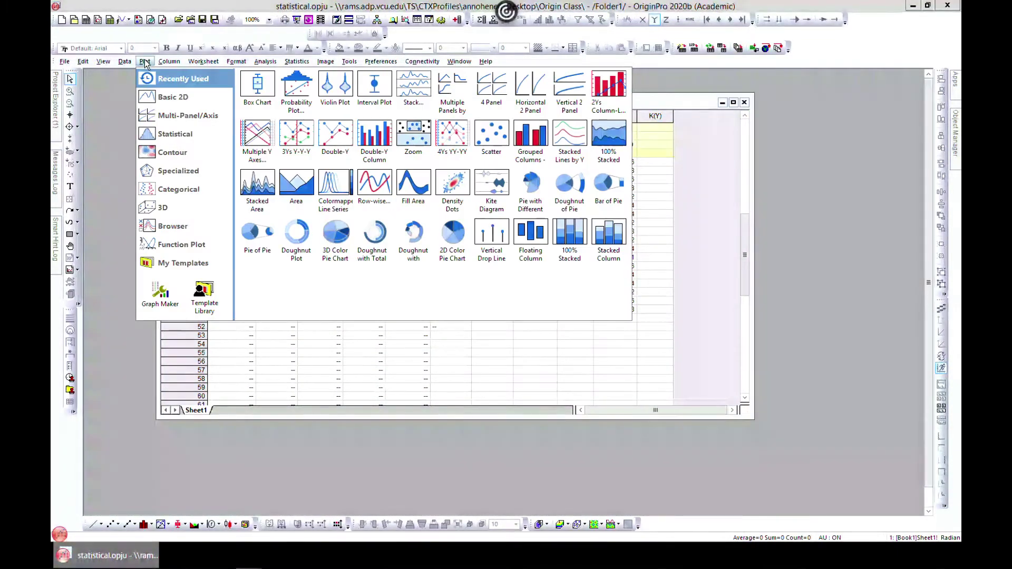
mouse_move(177, 140)
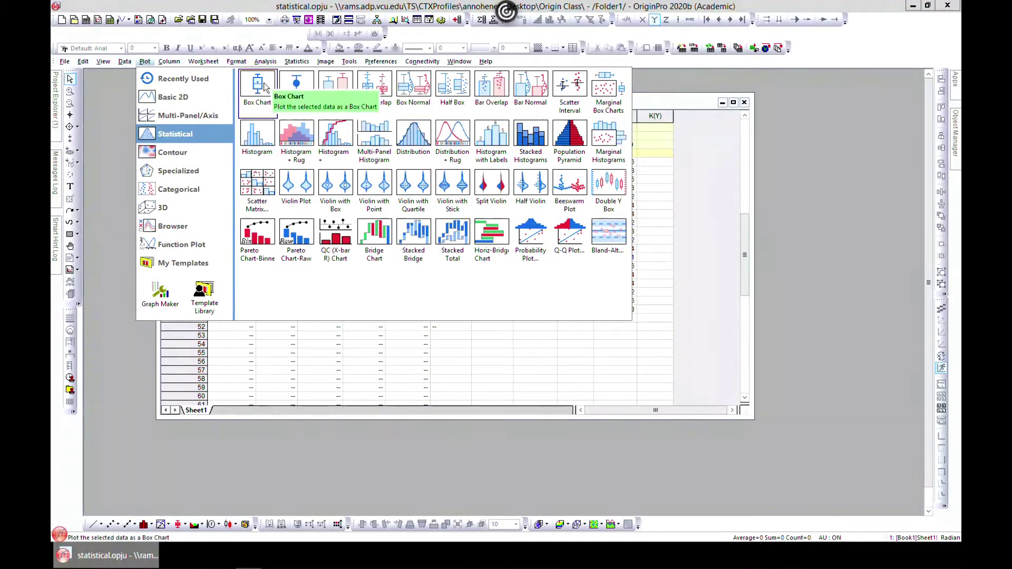
click(391, 344)
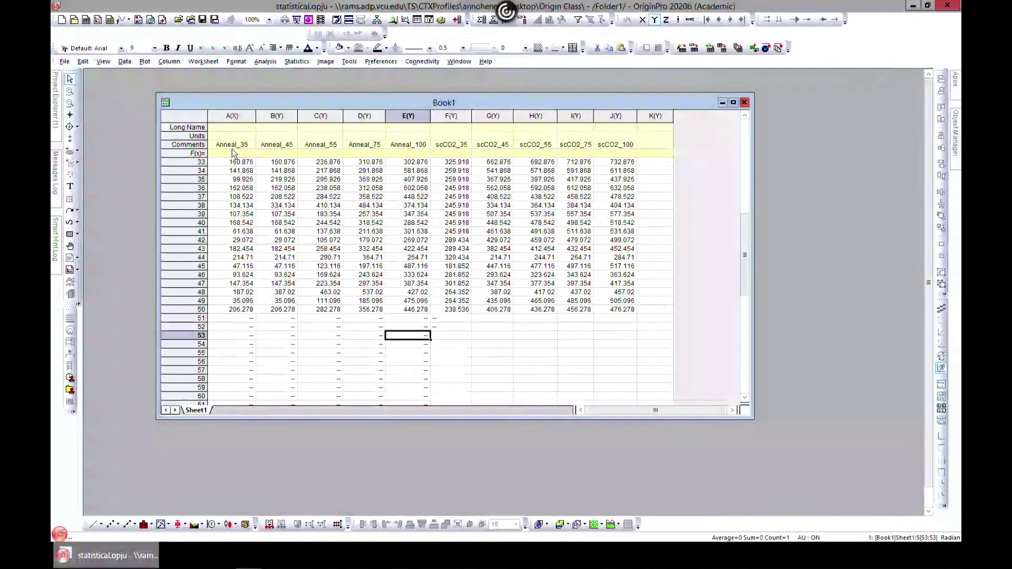
click(227, 116)
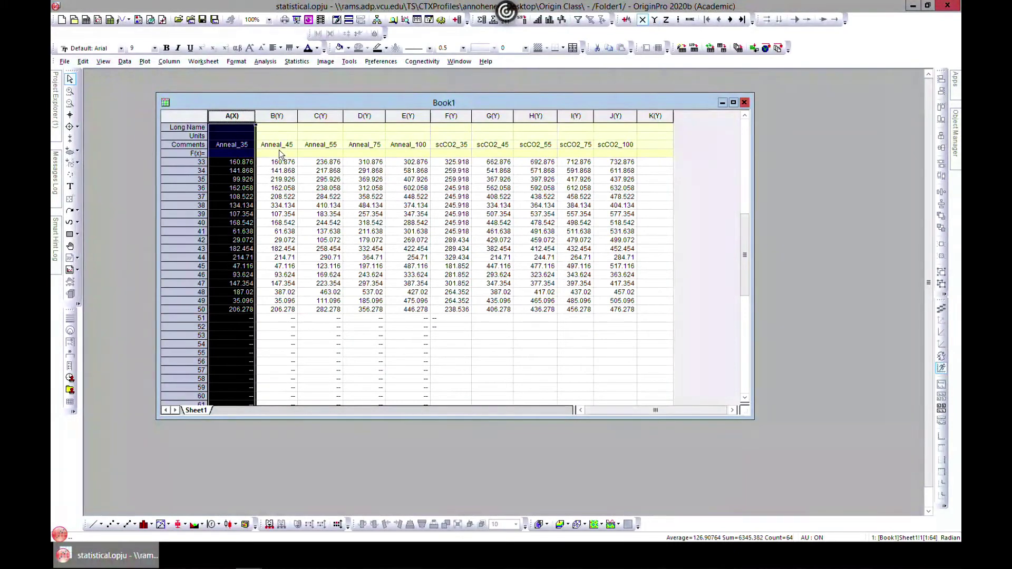
ctrl+click(278, 116)
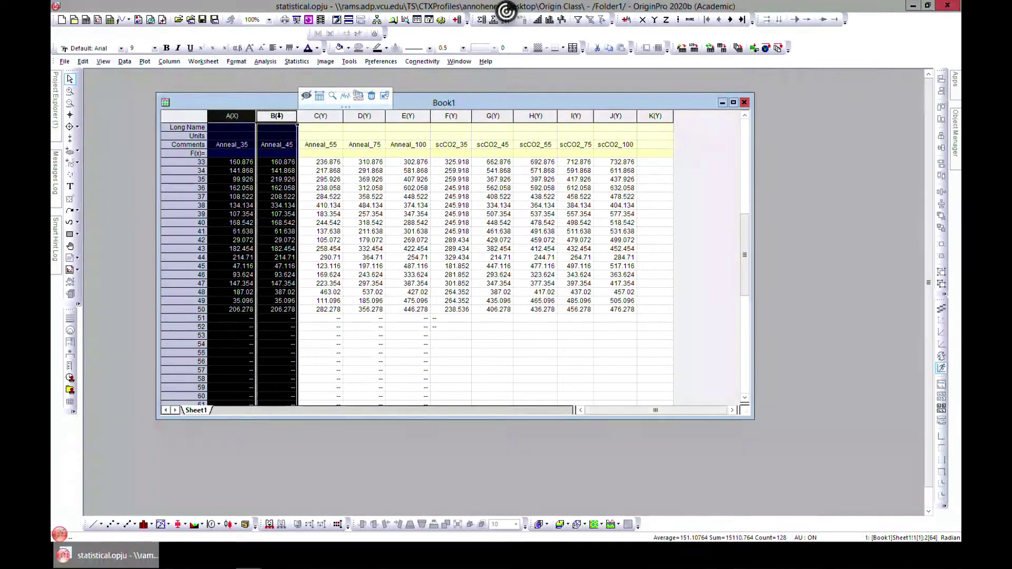
ctrl+click(318, 118)
ctrl+click(364, 116)
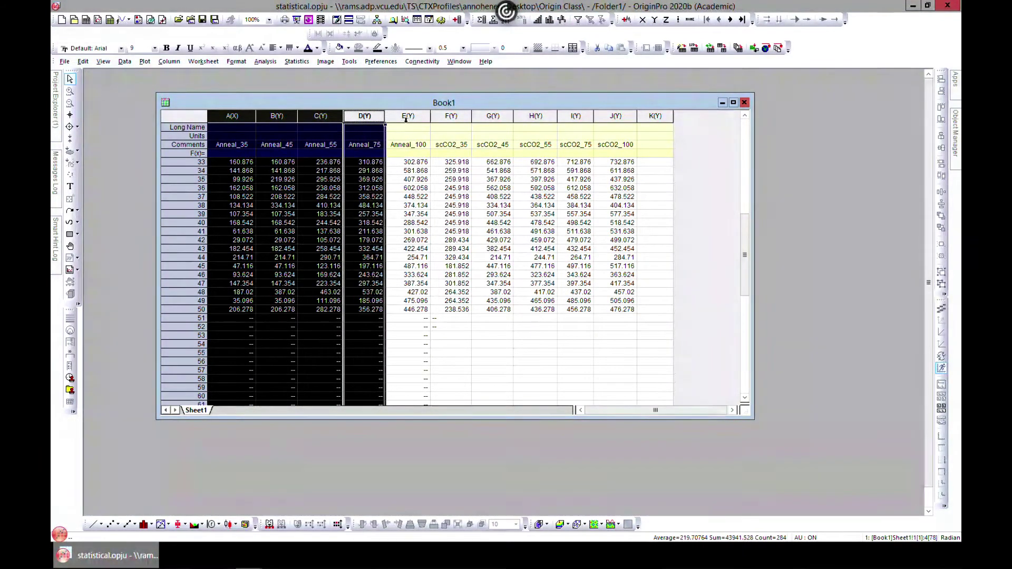
ctrl+click(406, 117)
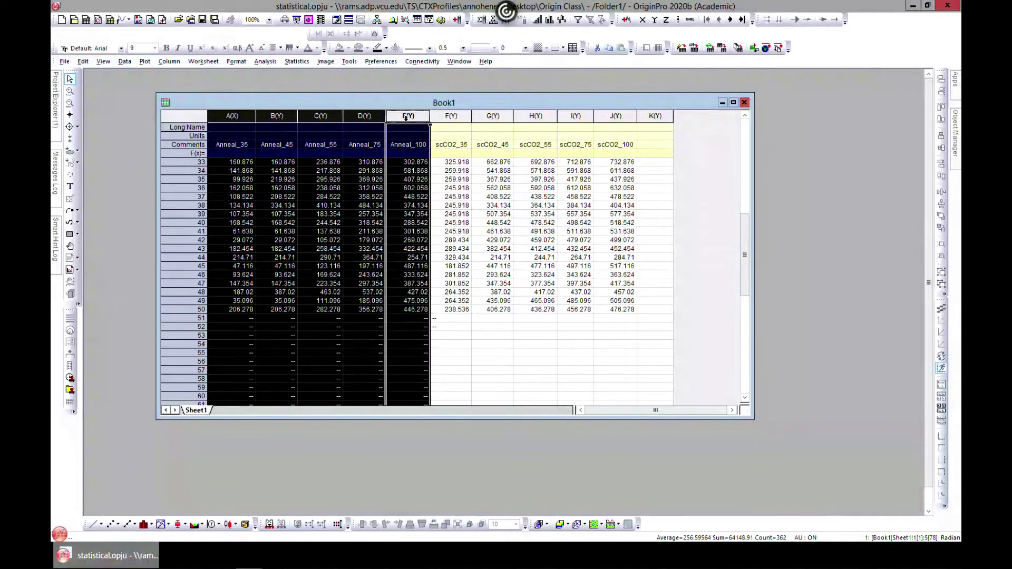
Plot the selected columns as a box chart and maximize the new Graph2 window
click(145, 61)
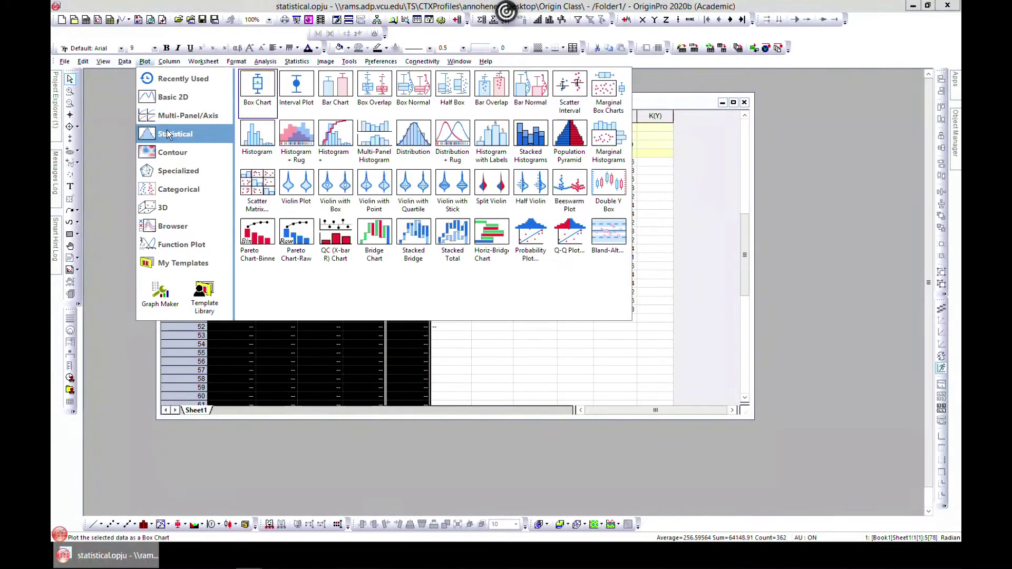
click(257, 89)
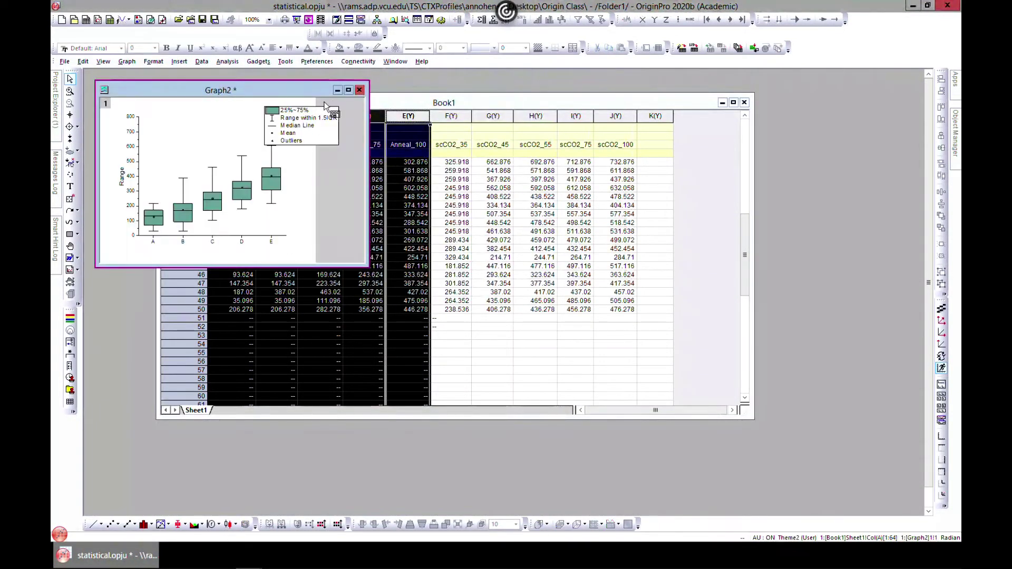
click(347, 91)
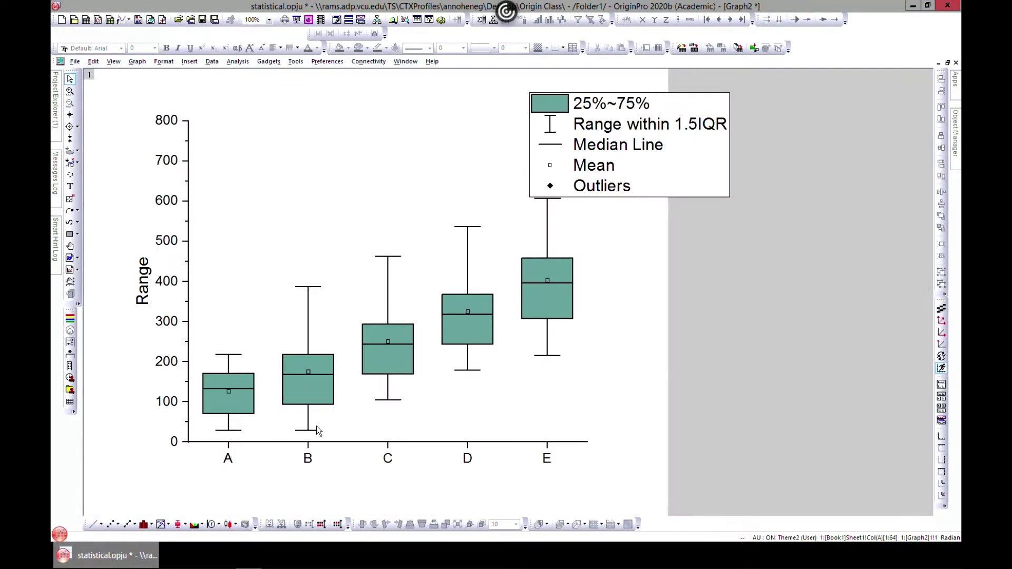
Drag the legend to the plot's upper-left corner and return Graph2 to a floating window
drag(683, 169, 360, 176)
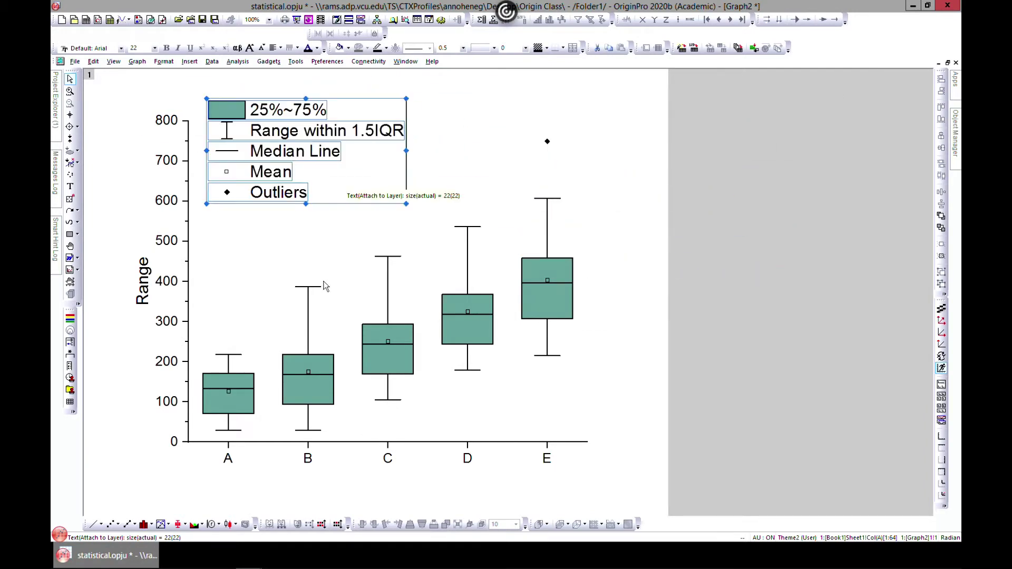
click(947, 63)
drag(174, 94, 339, 202)
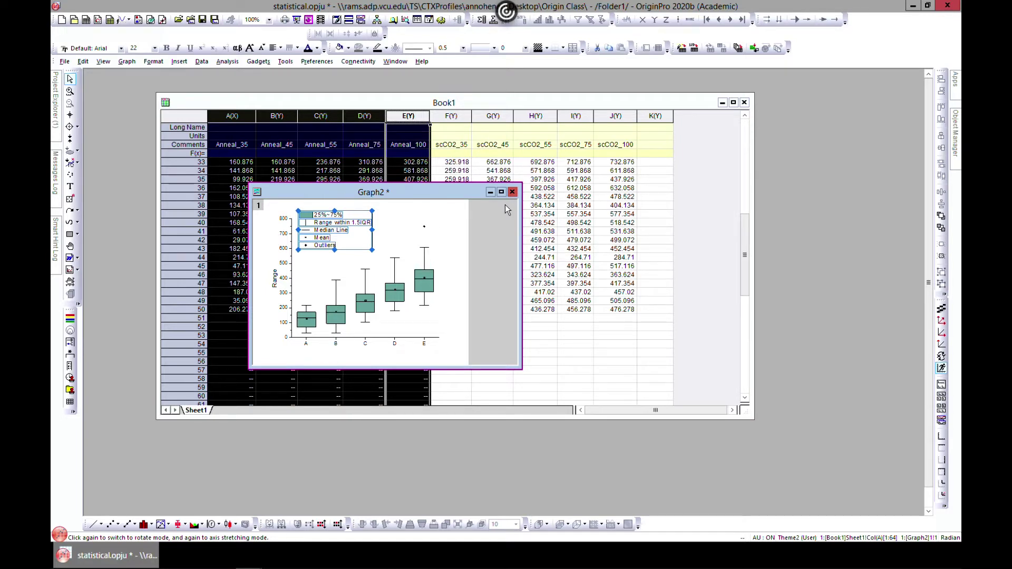
click(502, 192)
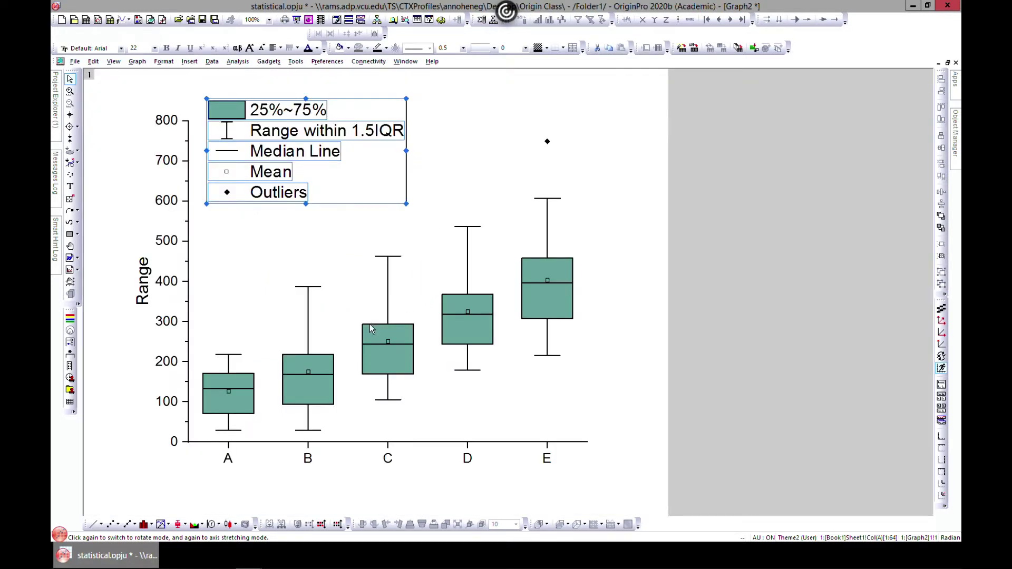
click(797, 212)
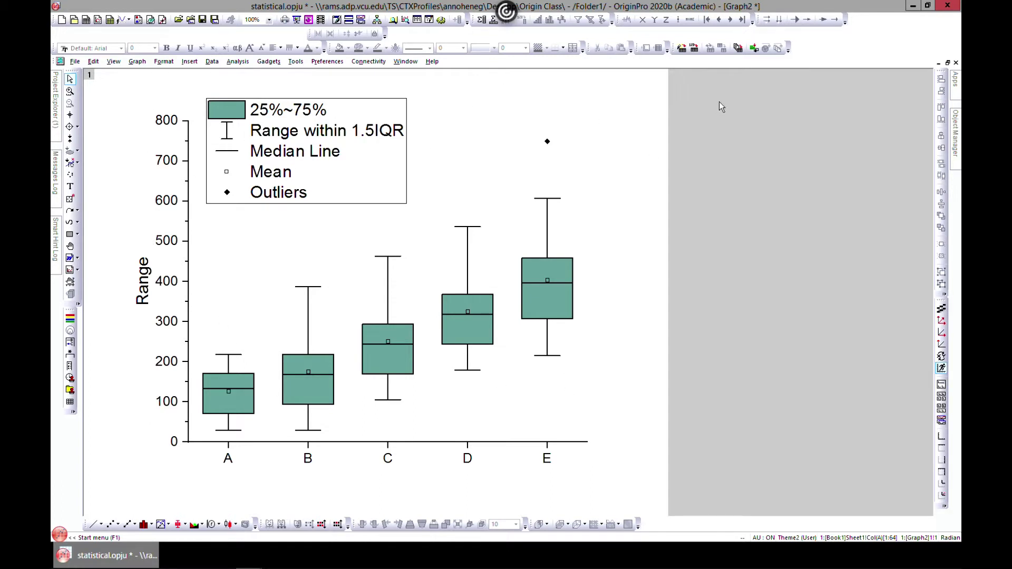
click(948, 62)
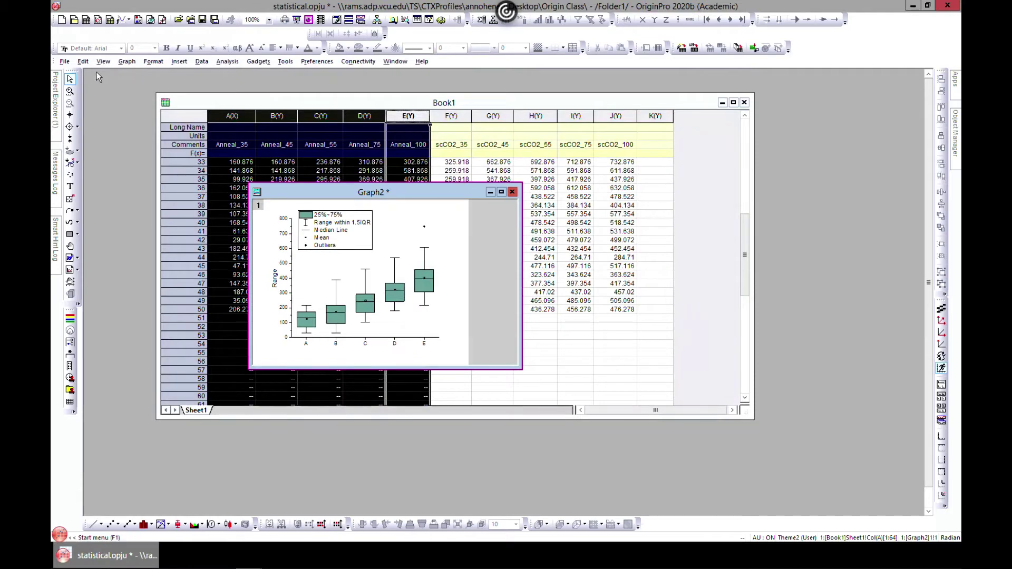
Open the existing Graph1 annealing chart from Project Explorer and view it full size
mouse_move(59, 88)
double_click(85, 166)
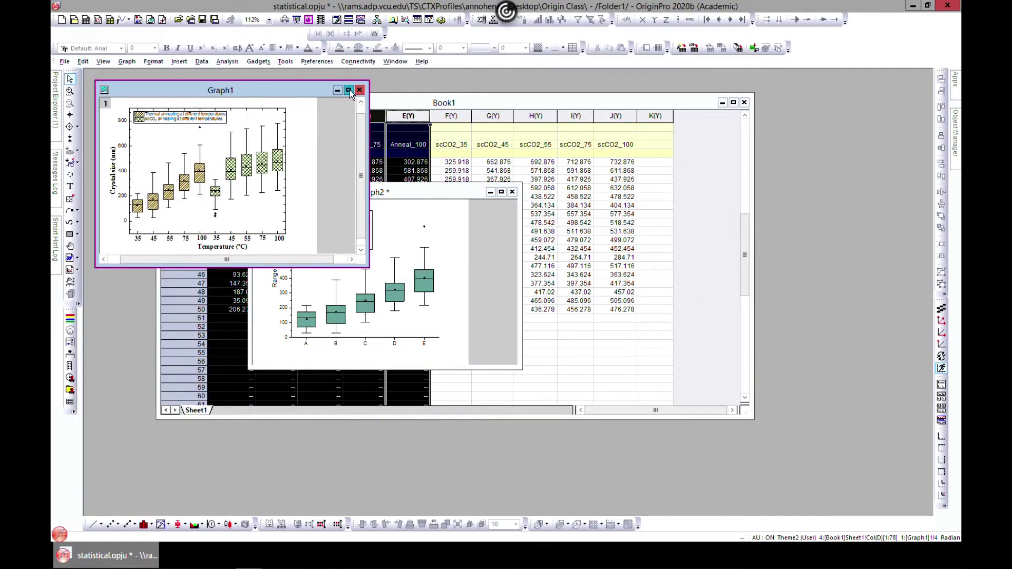
click(349, 90)
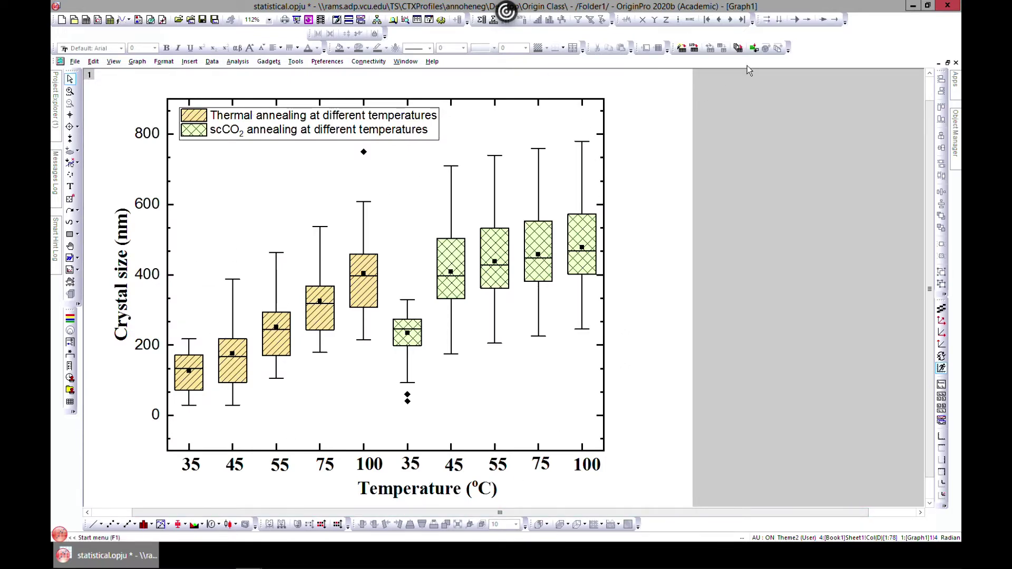
click(947, 63)
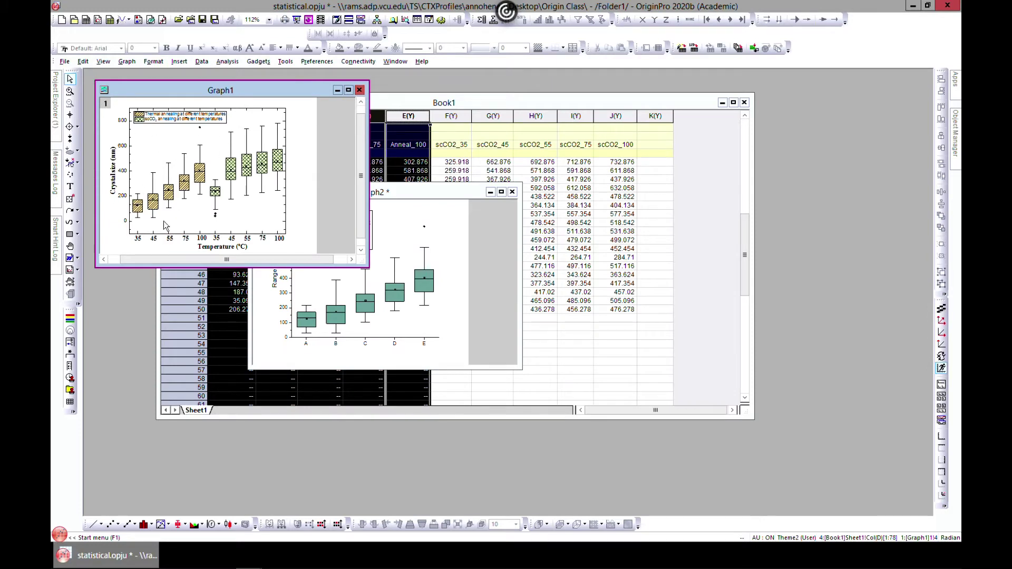
Bring Graph2 to the front, maximize it, and select its legend
click(432, 191)
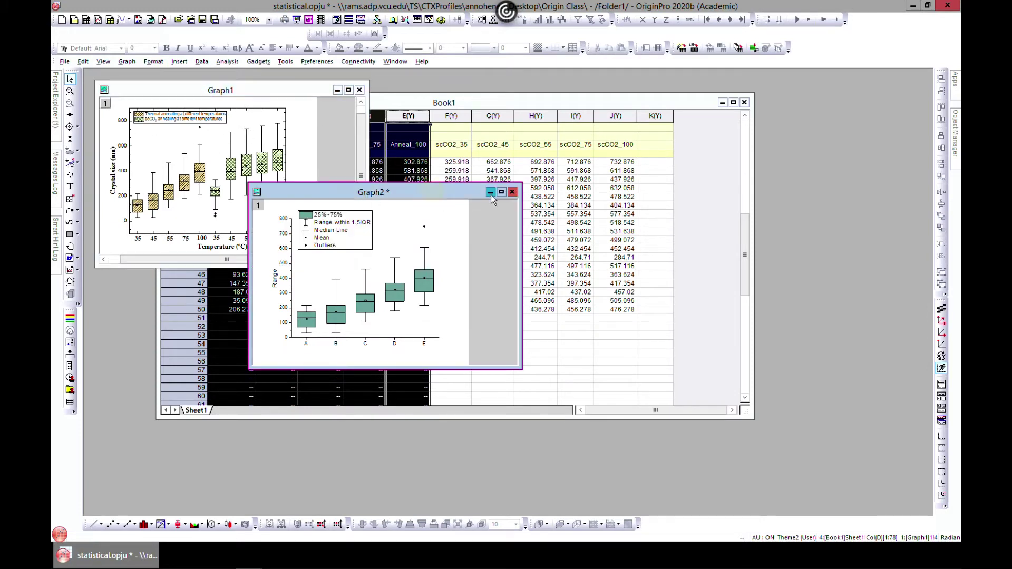
click(502, 192)
click(340, 193)
Shift the legend down and left, inspect the bottom axis tick labels, and select the A–E labels
drag(334, 215, 325, 251)
click(757, 253)
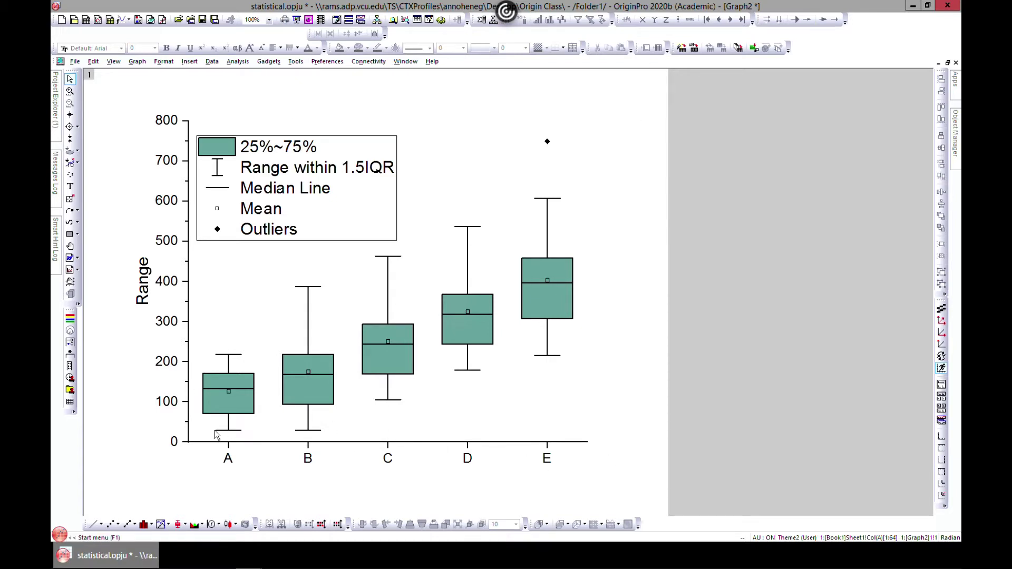
click(453, 442)
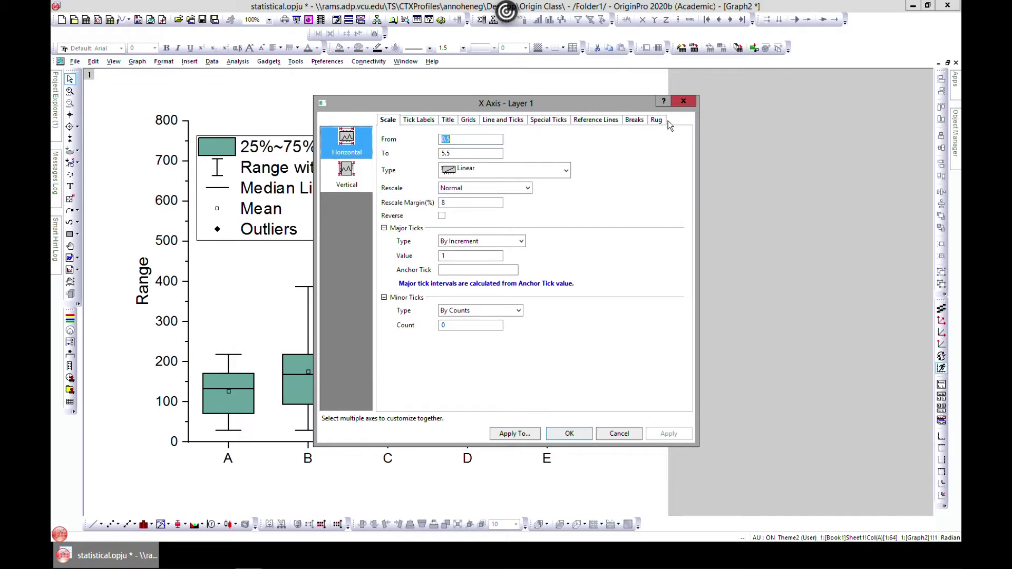
click(684, 102)
double_click(388, 459)
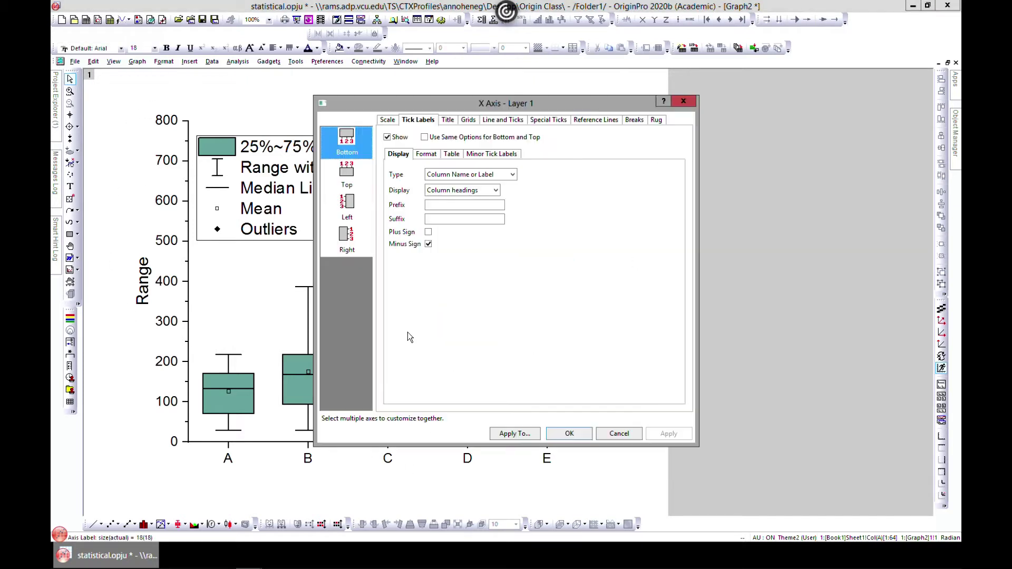
click(684, 102)
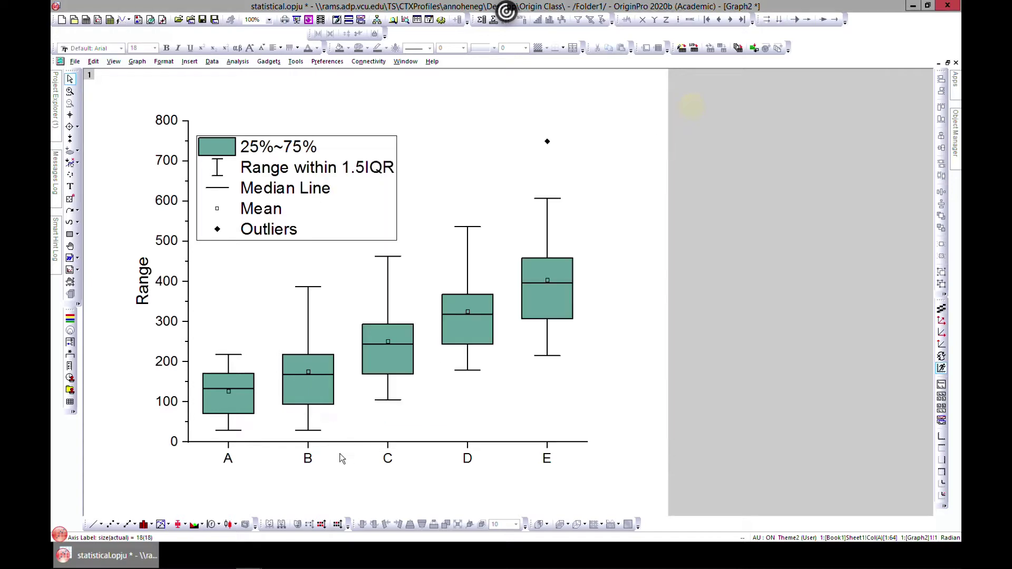
click(231, 459)
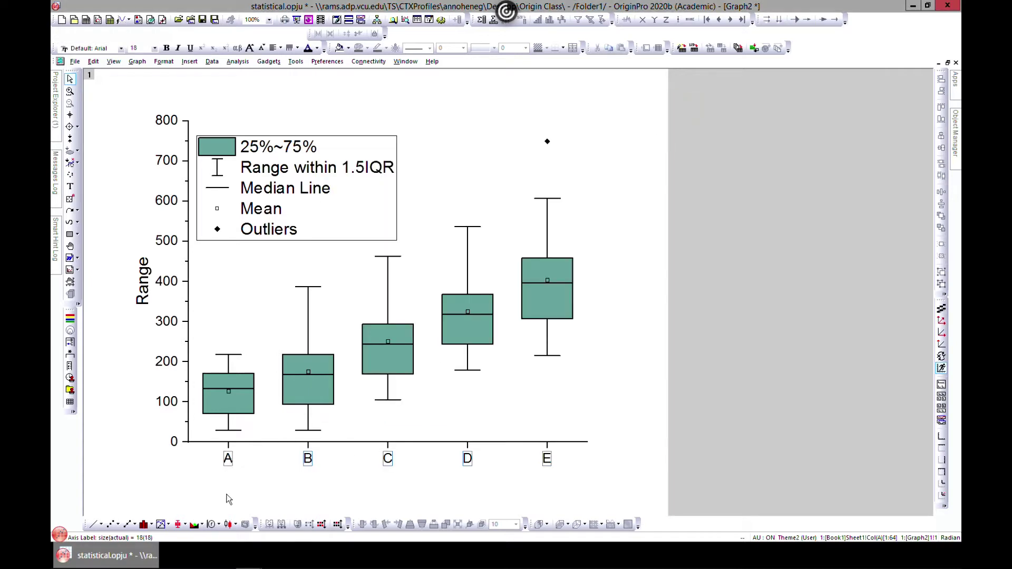
Replace the A–E bottom-axis tick labels with a 'qq' text label and open Plot Details
key(Delete)
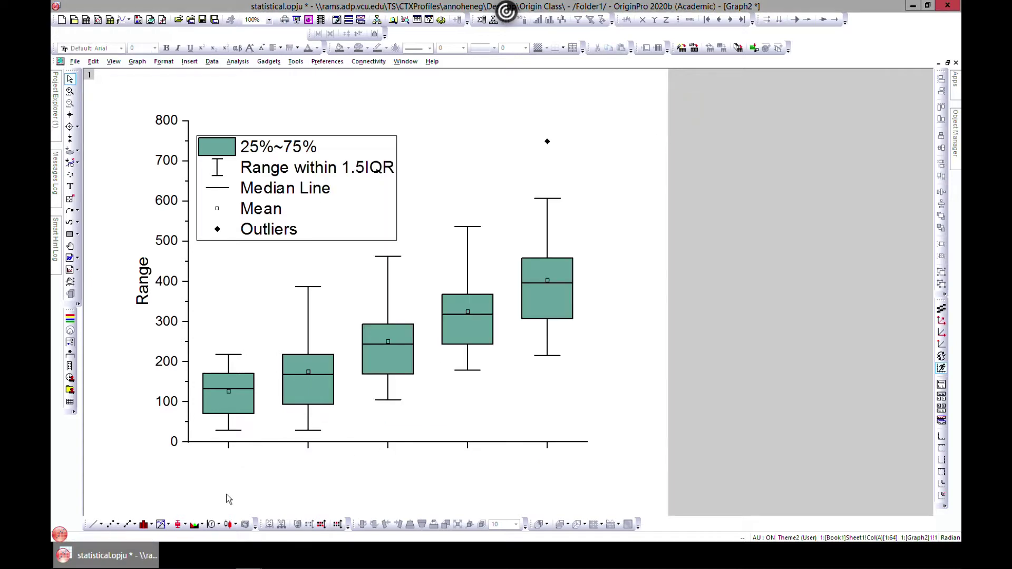
click(70, 187)
click(218, 459)
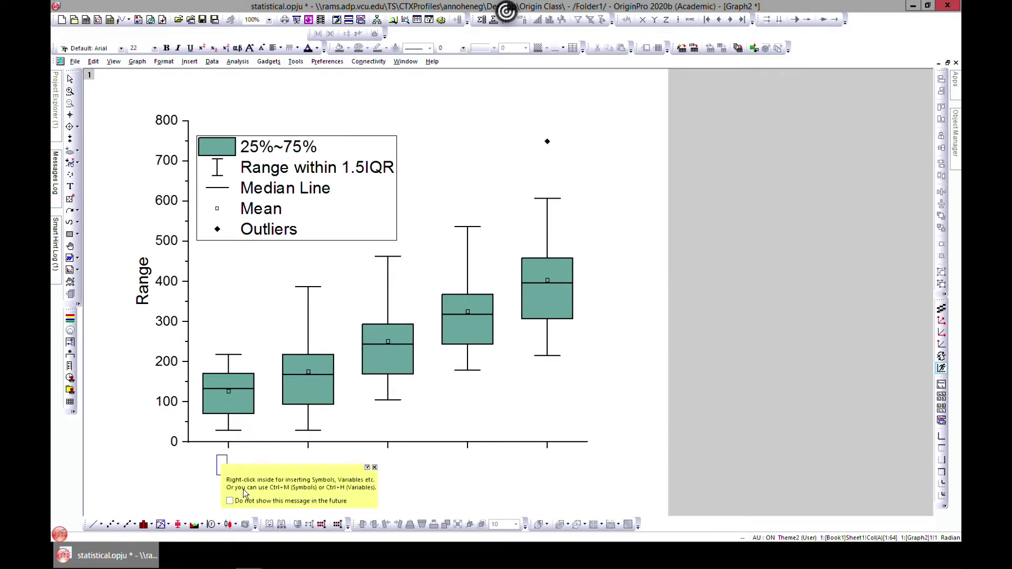
text(qq)
click(341, 473)
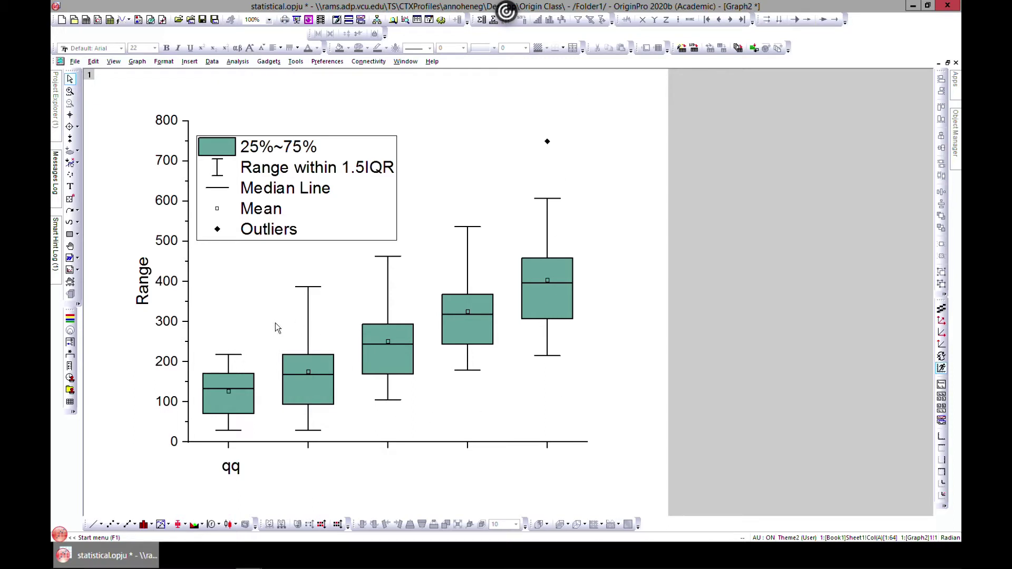
double_click(242, 404)
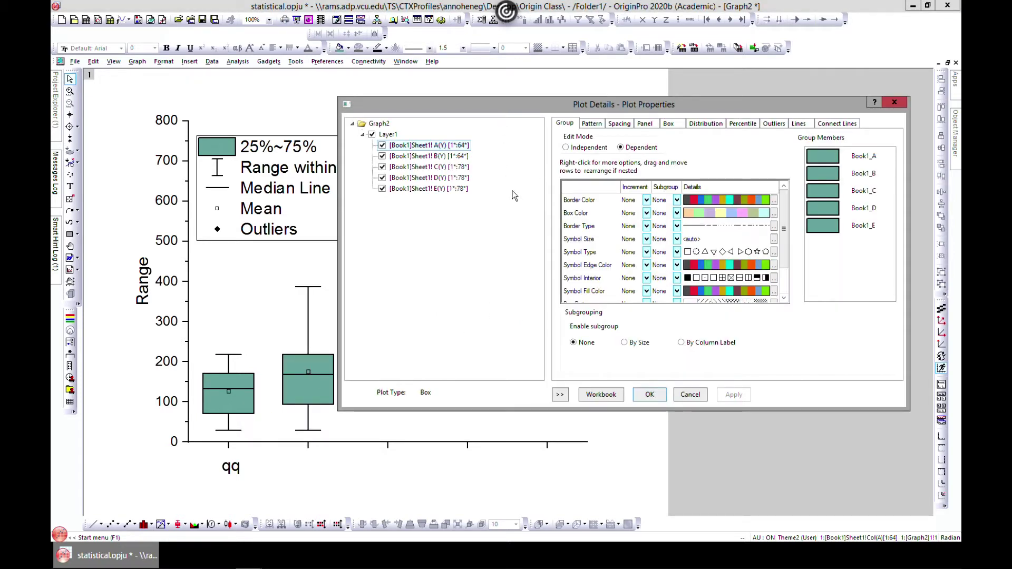
click(560, 394)
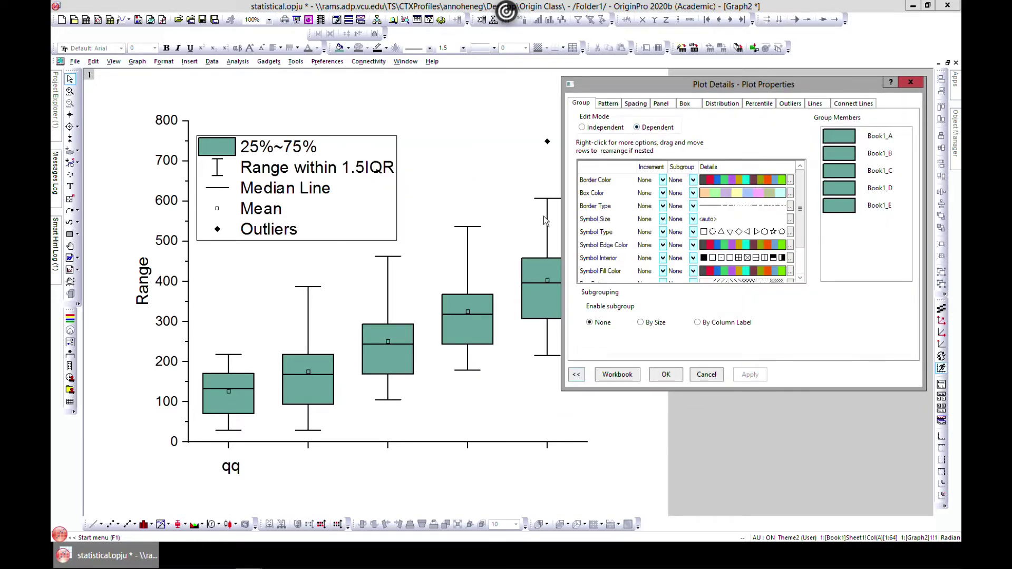
click(582, 128)
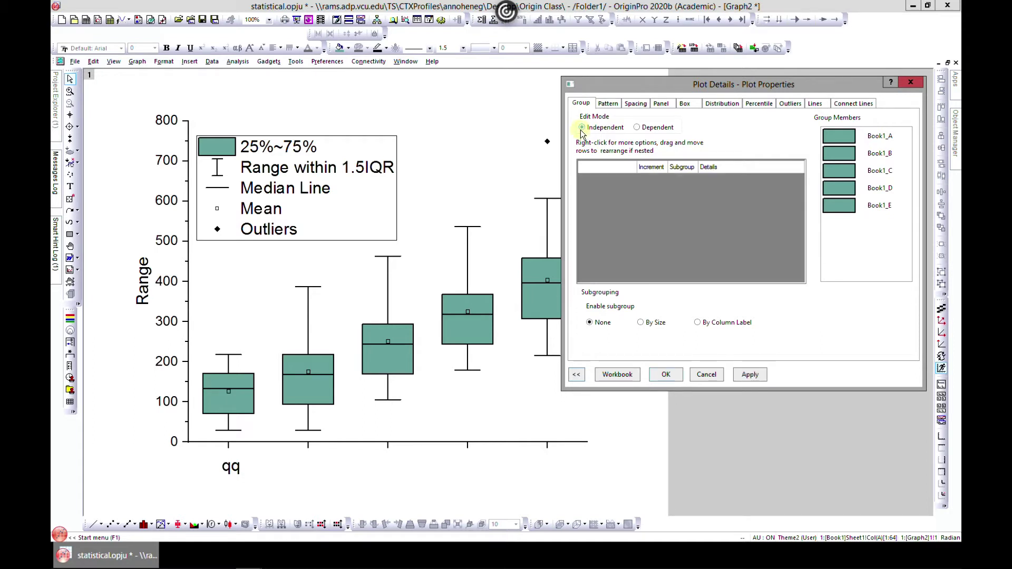
click(576, 374)
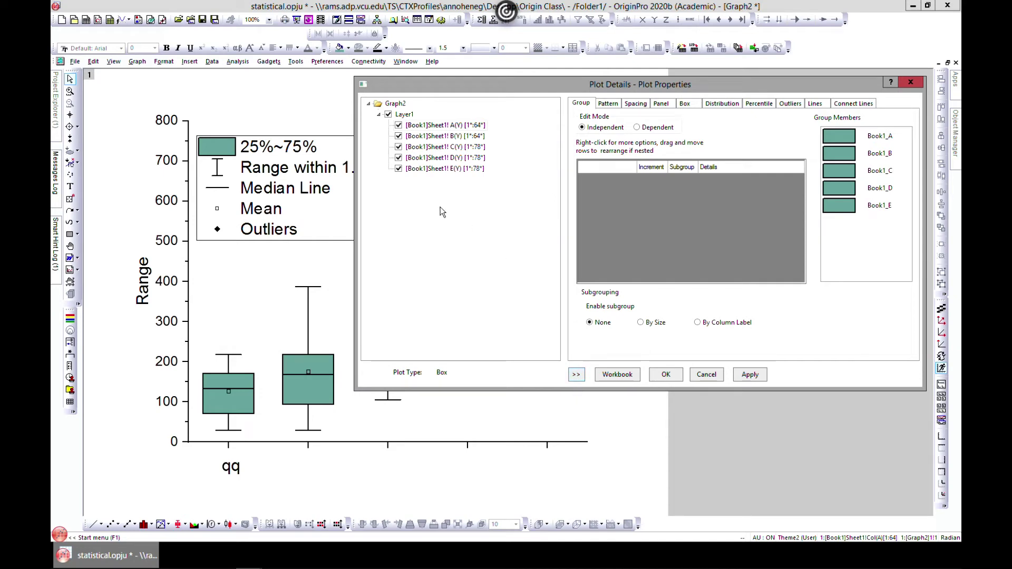
click(418, 127)
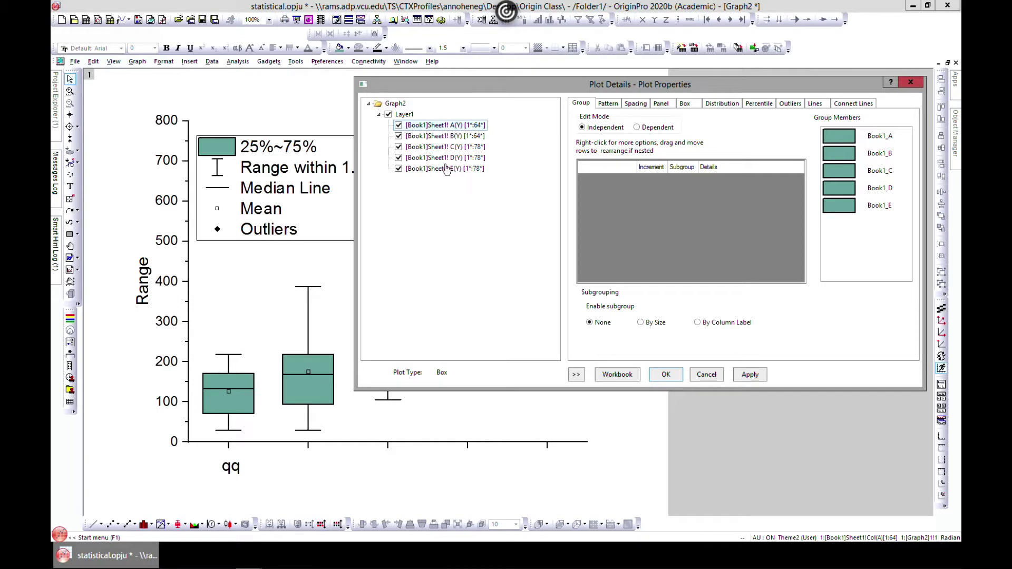
click(431, 148)
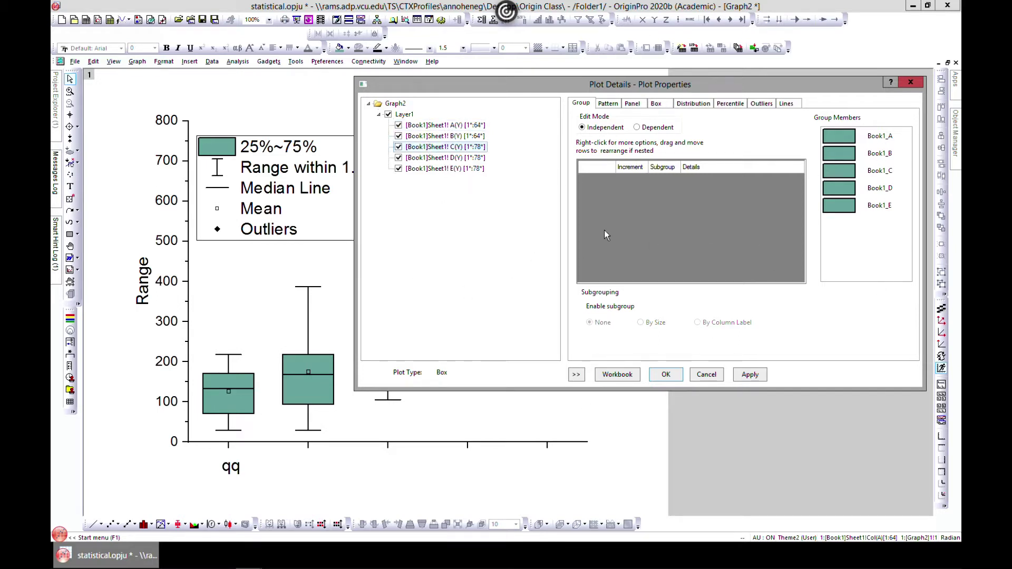
click(637, 128)
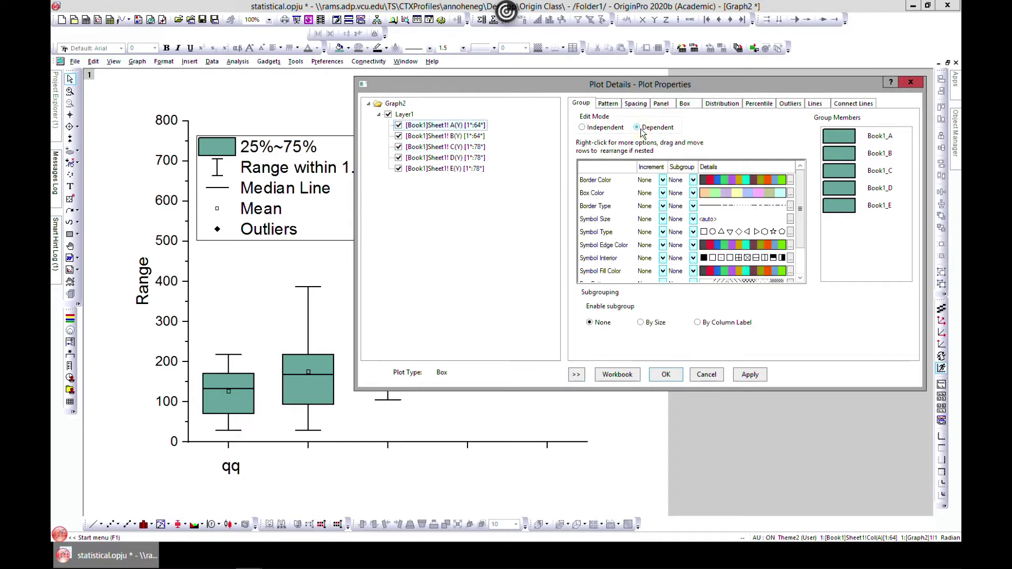
click(576, 375)
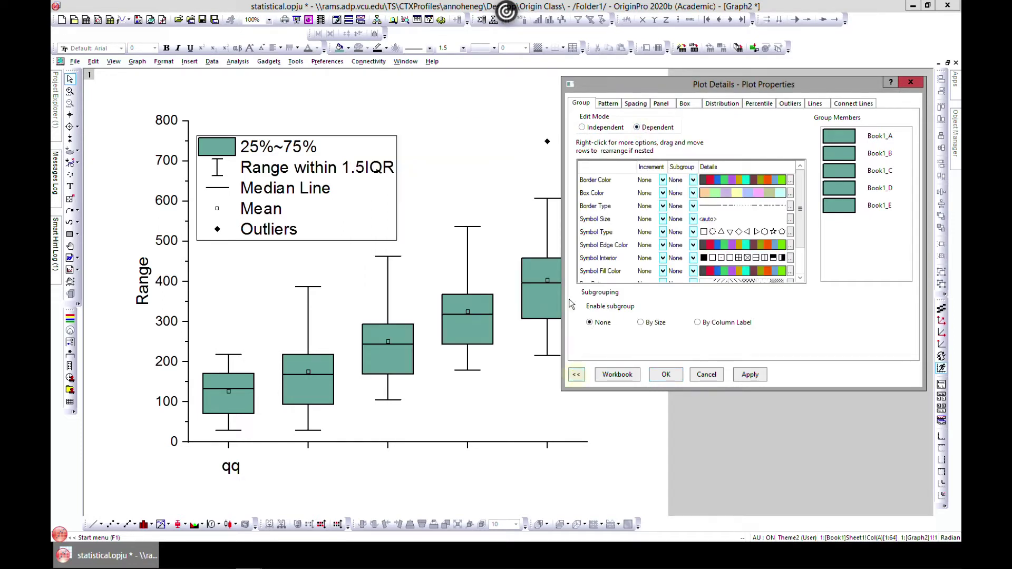
click(608, 104)
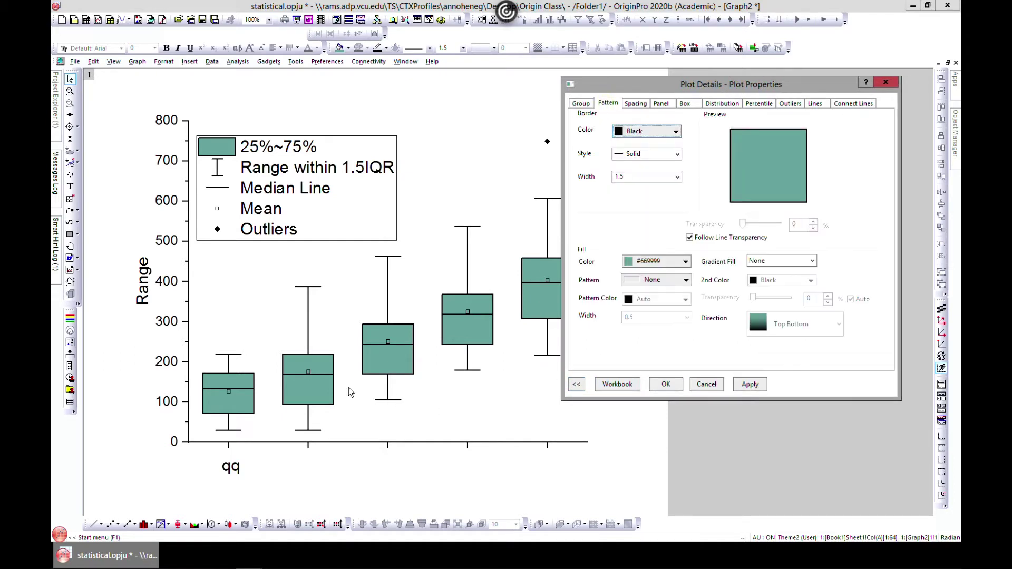
Give the box borders a solid blue line and apply it
click(676, 132)
click(647, 161)
click(745, 386)
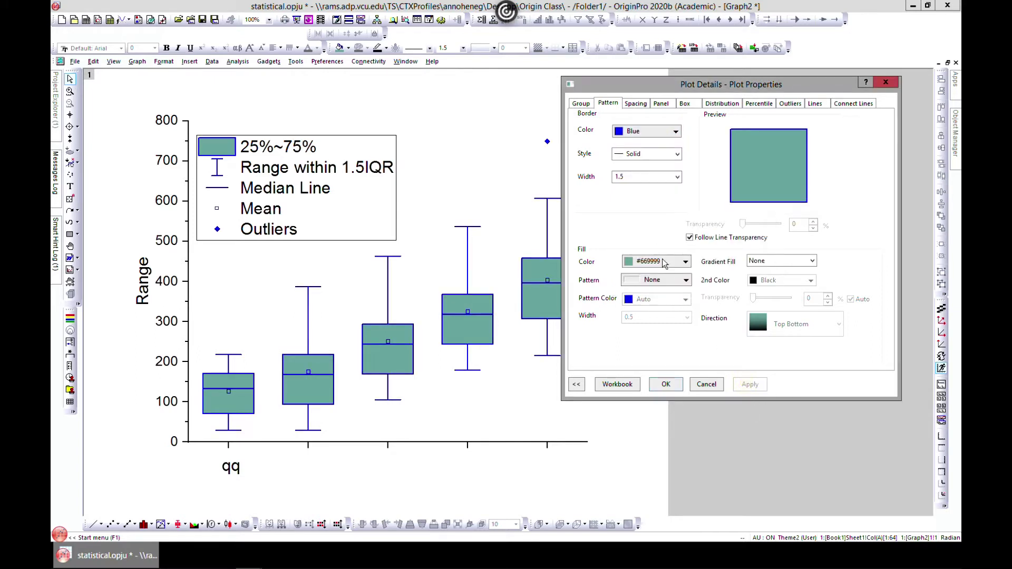
click(656, 156)
click(593, 191)
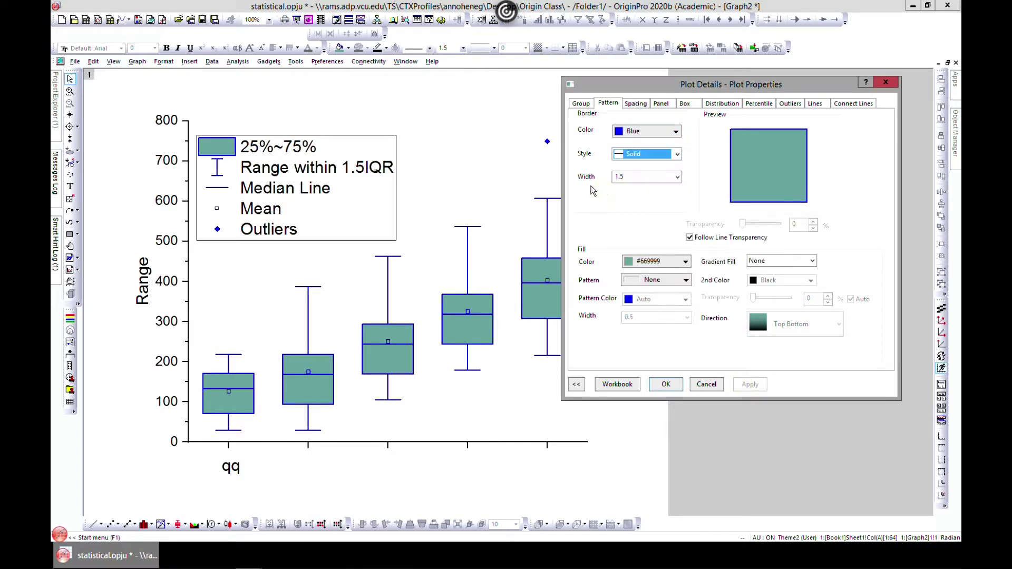
Fill the boxes with a sparse cross-hatch pattern and apply it
click(686, 262)
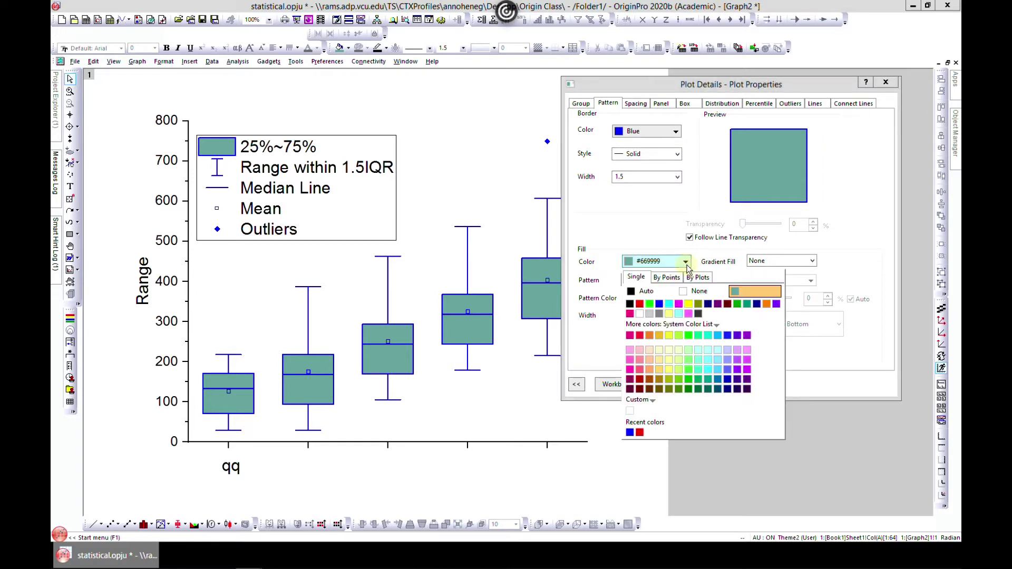
click(608, 325)
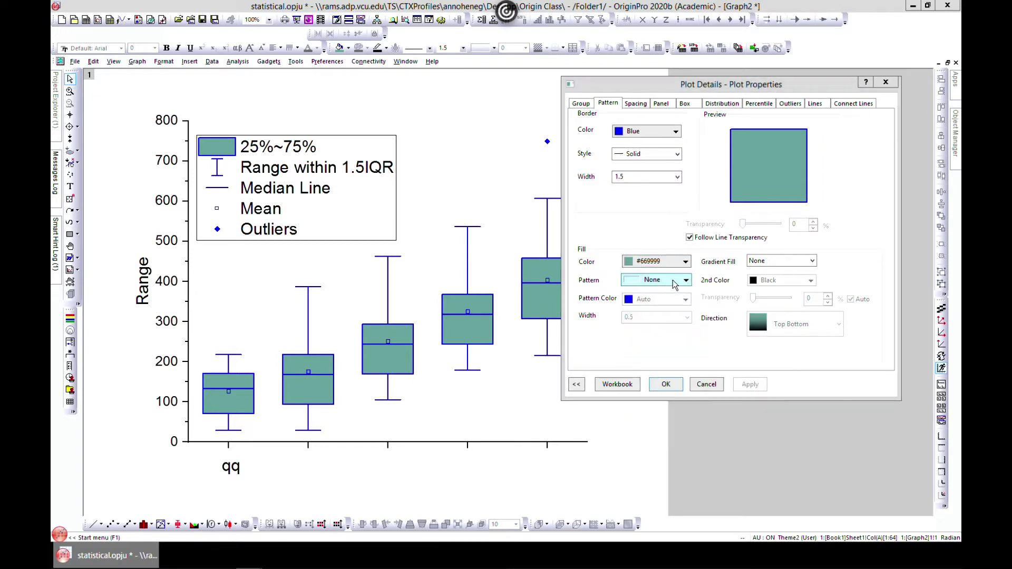
click(659, 280)
click(646, 351)
click(749, 385)
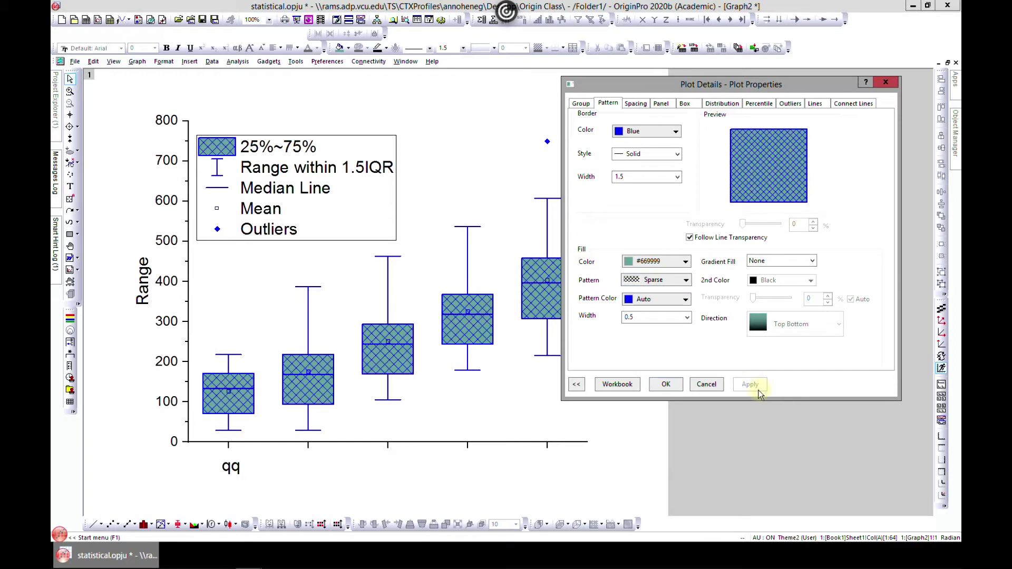
Set the box fill colour to bright green #3CFF3C and apply it
click(684, 262)
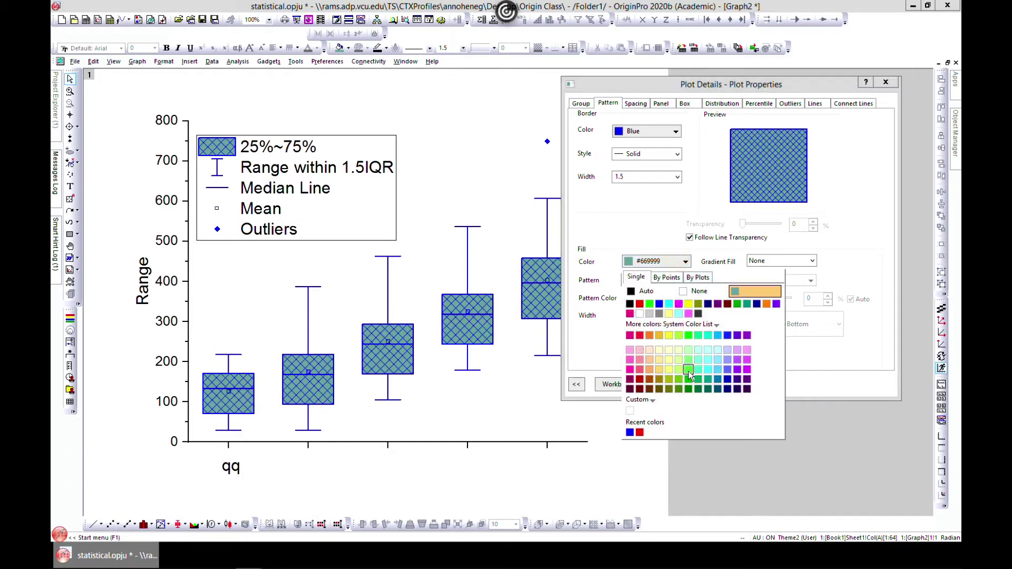
click(686, 367)
click(750, 386)
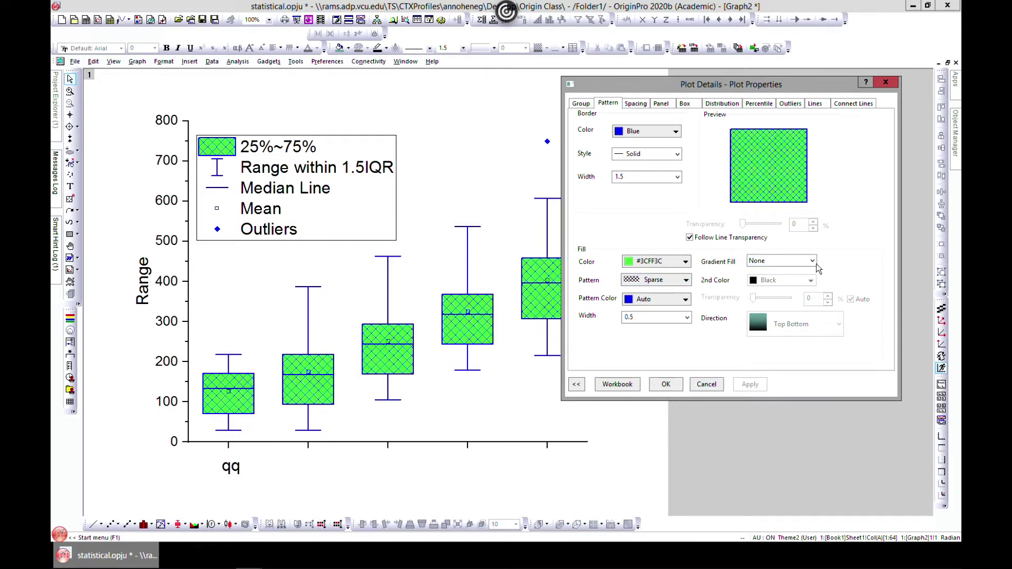
click(636, 104)
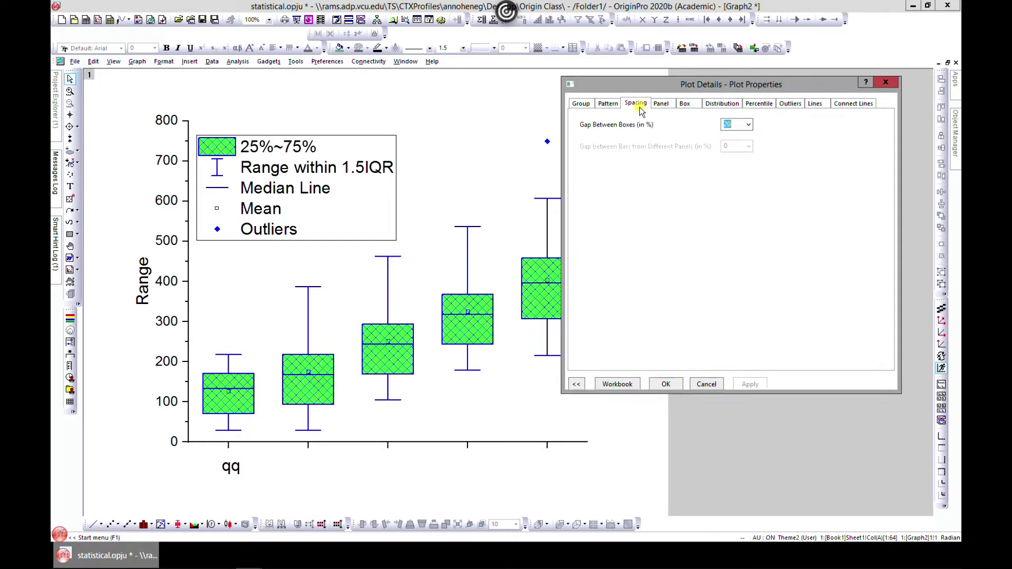
Set the gap between boxes to 40 and apply it to the chart
click(748, 124)
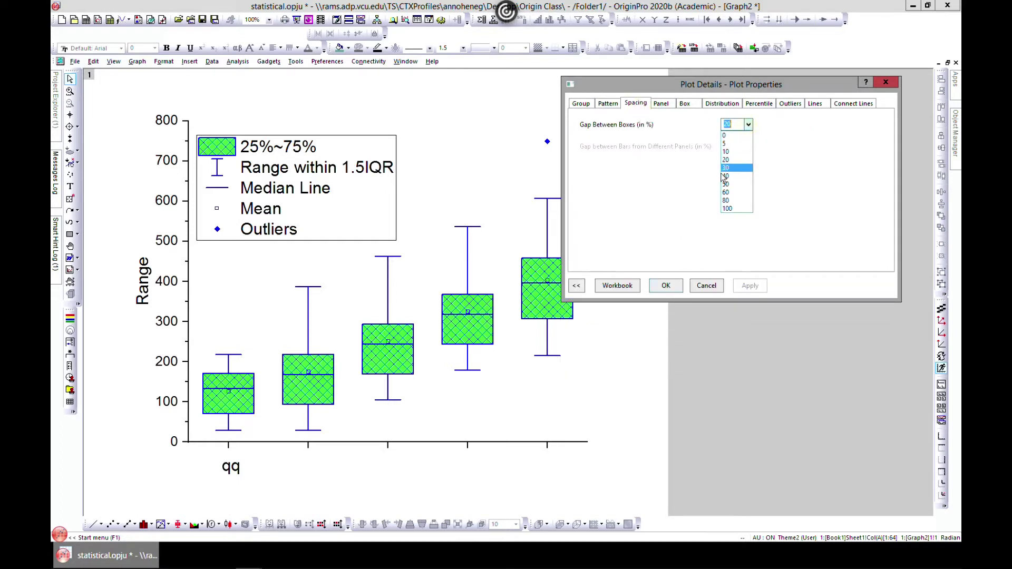
click(726, 175)
click(756, 290)
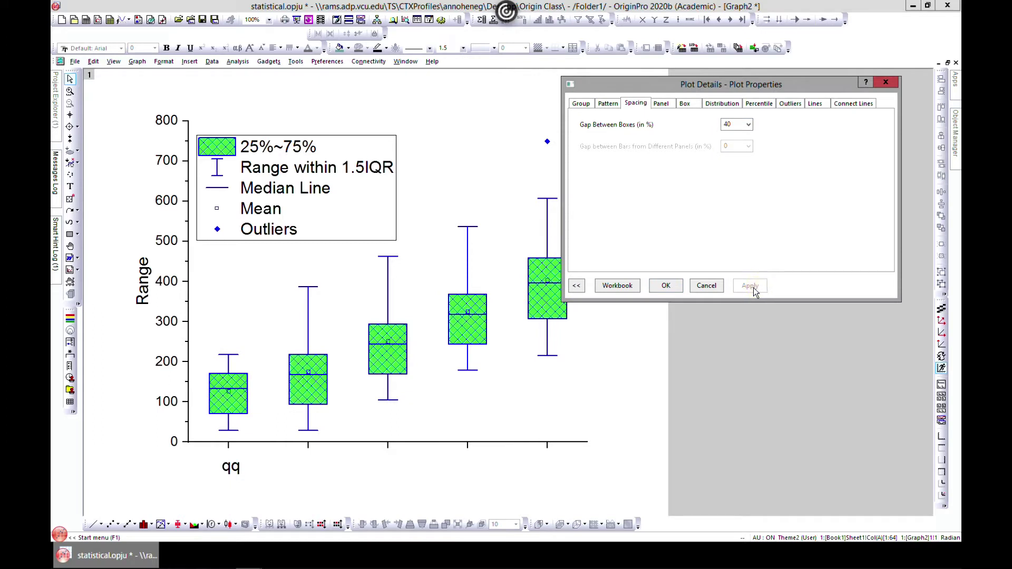
click(661, 103)
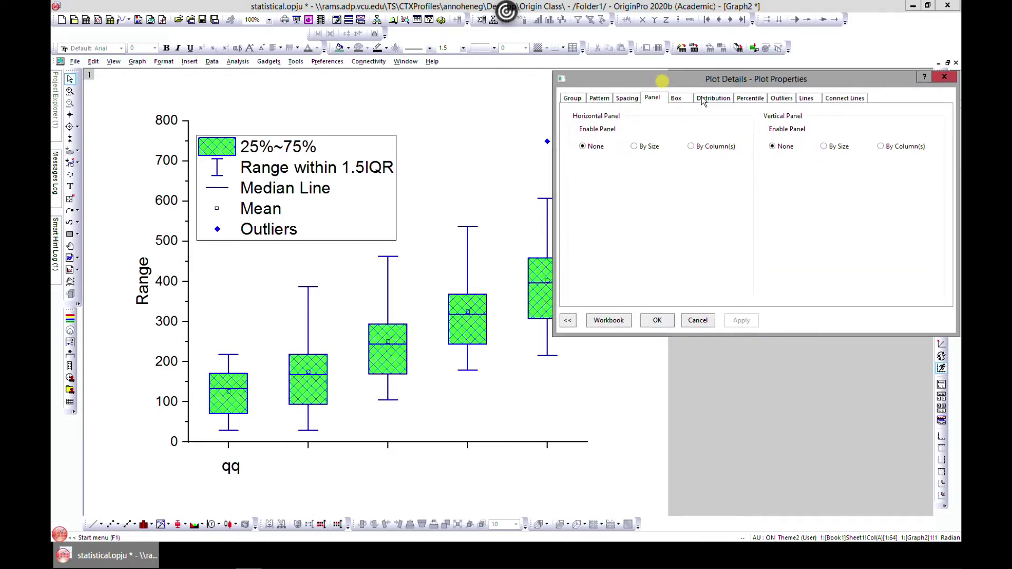
click(682, 98)
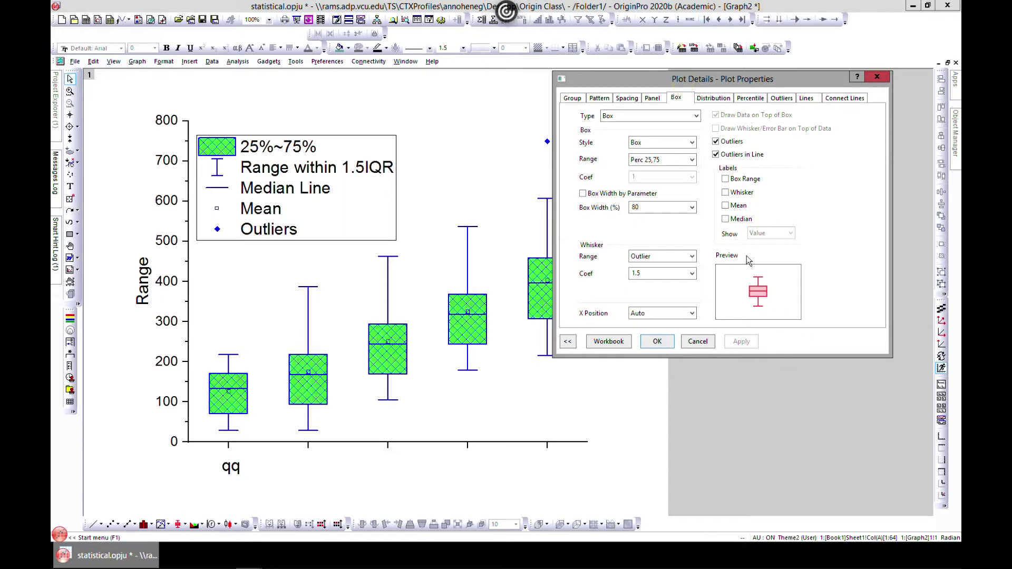
click(685, 116)
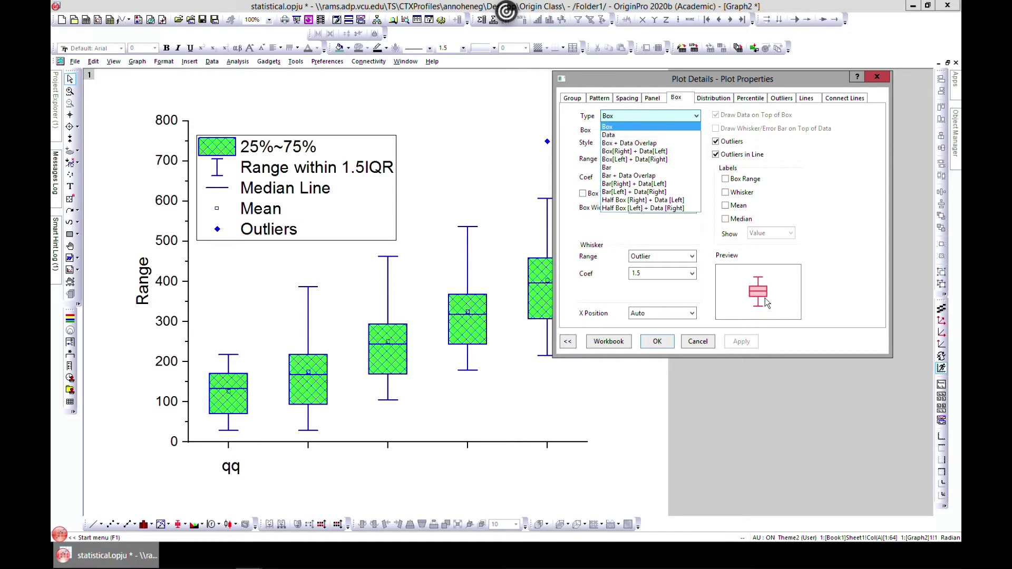
Try the Data only, Box + Data Overlap, and Box[Right] + Data[Left] types, applying each
click(637, 136)
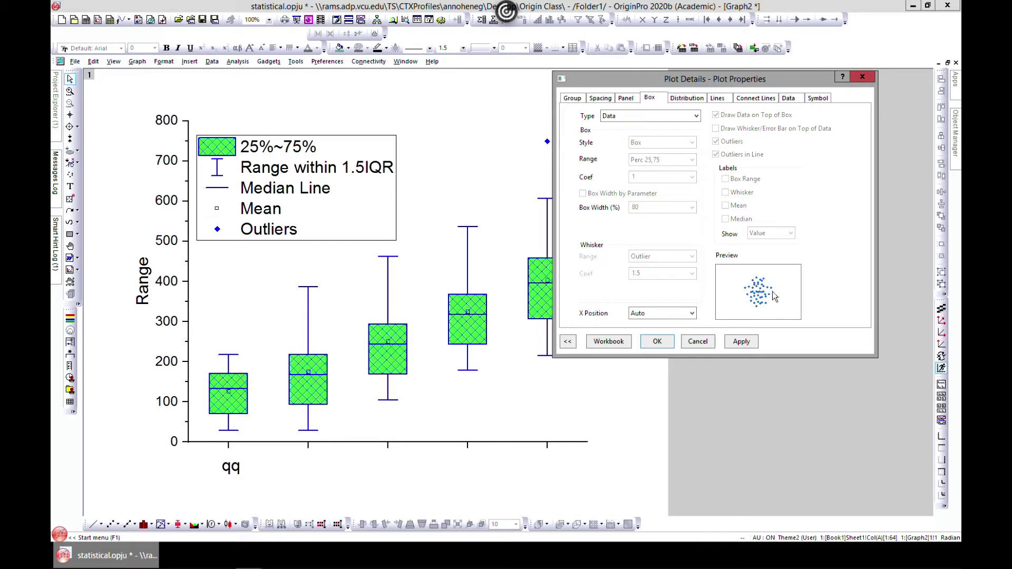
click(747, 342)
click(691, 116)
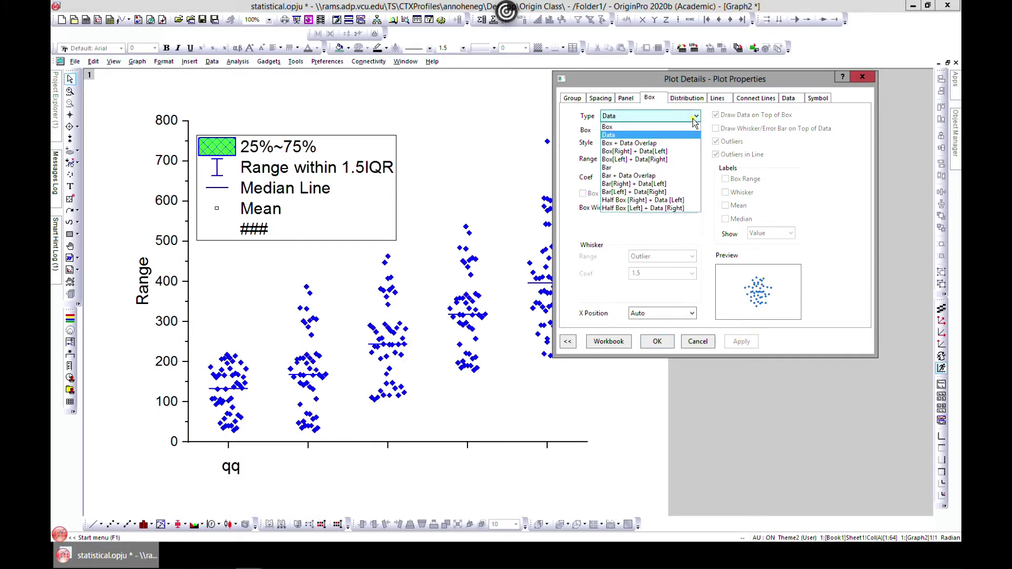
click(654, 142)
click(742, 342)
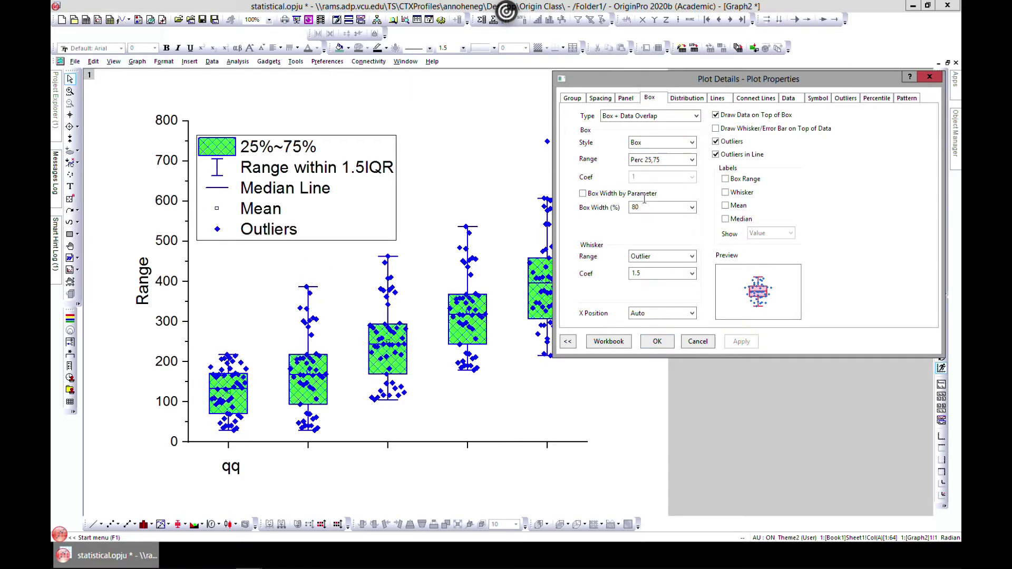
click(695, 117)
click(669, 152)
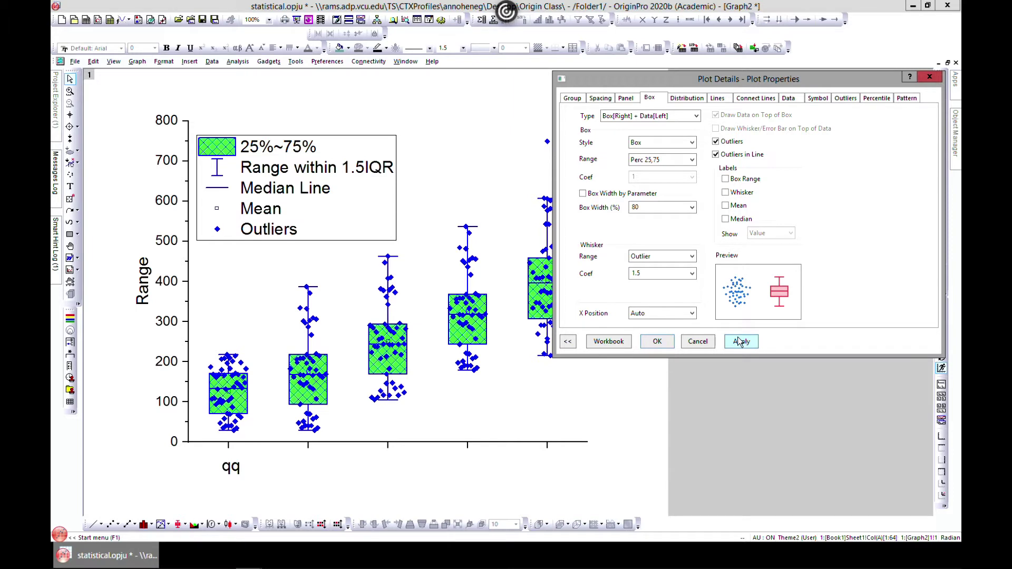
click(740, 342)
Redraw as bars, then as bars with data points on the left and on the right
click(692, 143)
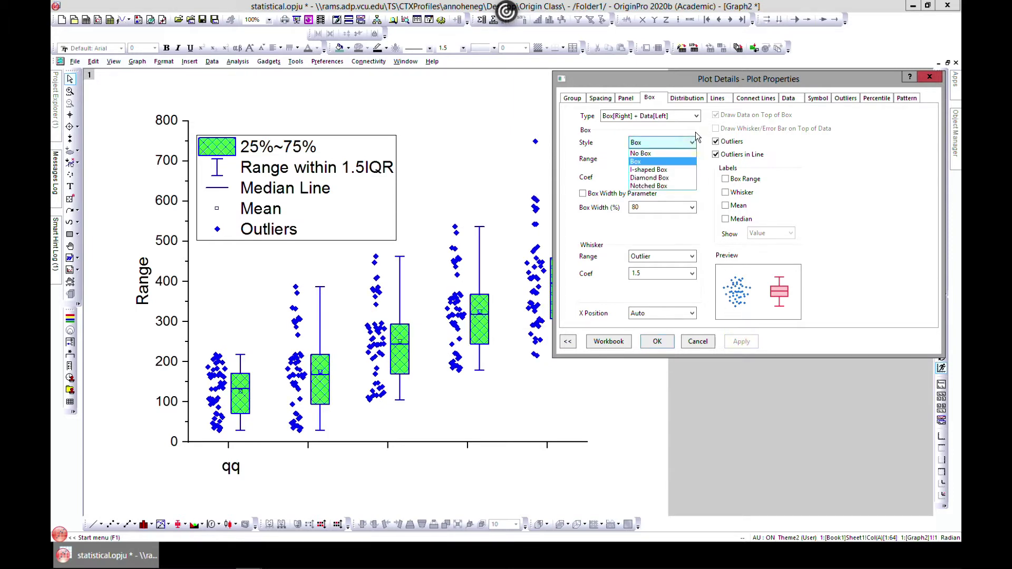
click(700, 114)
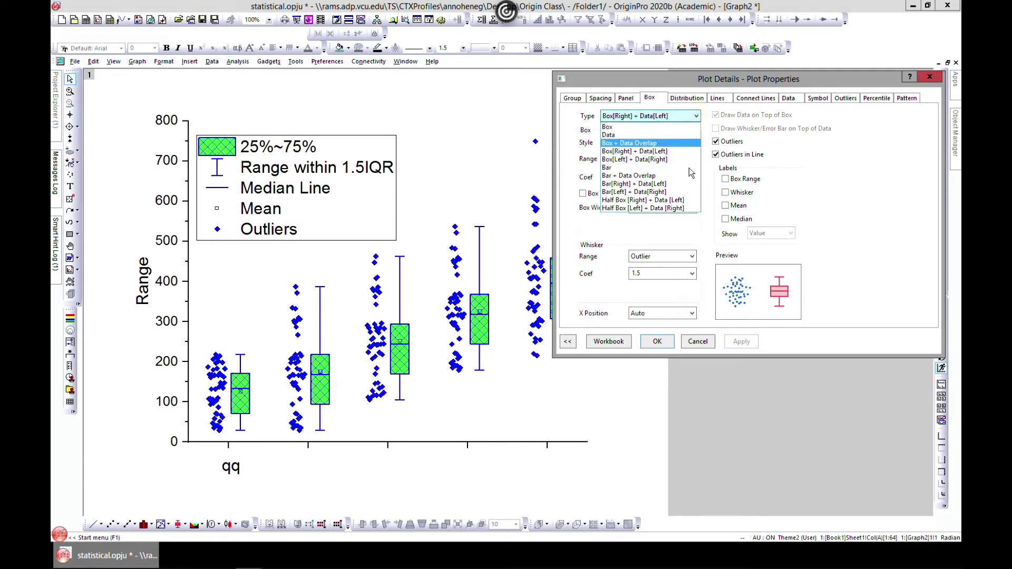
click(679, 169)
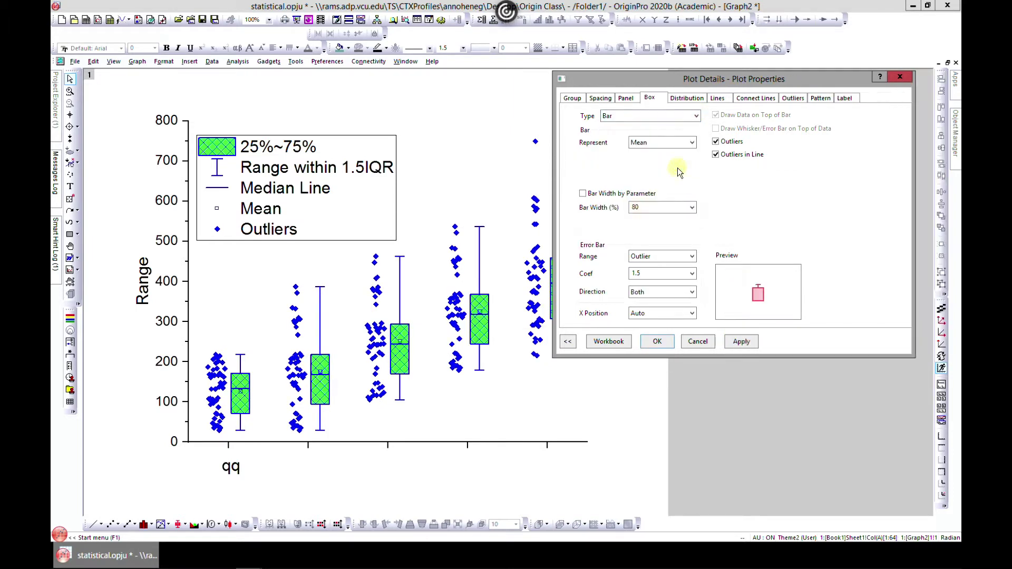
click(742, 342)
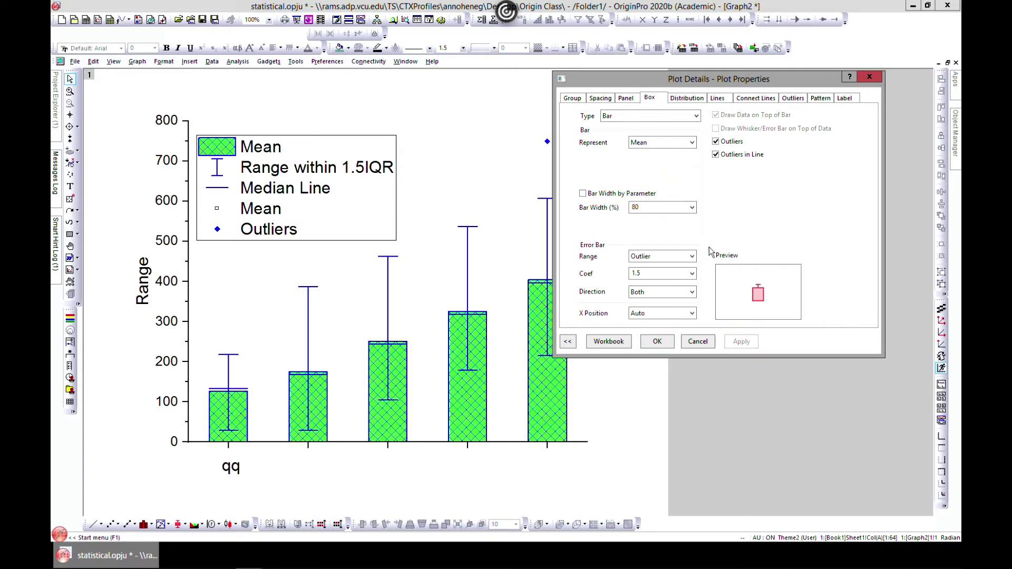
click(692, 117)
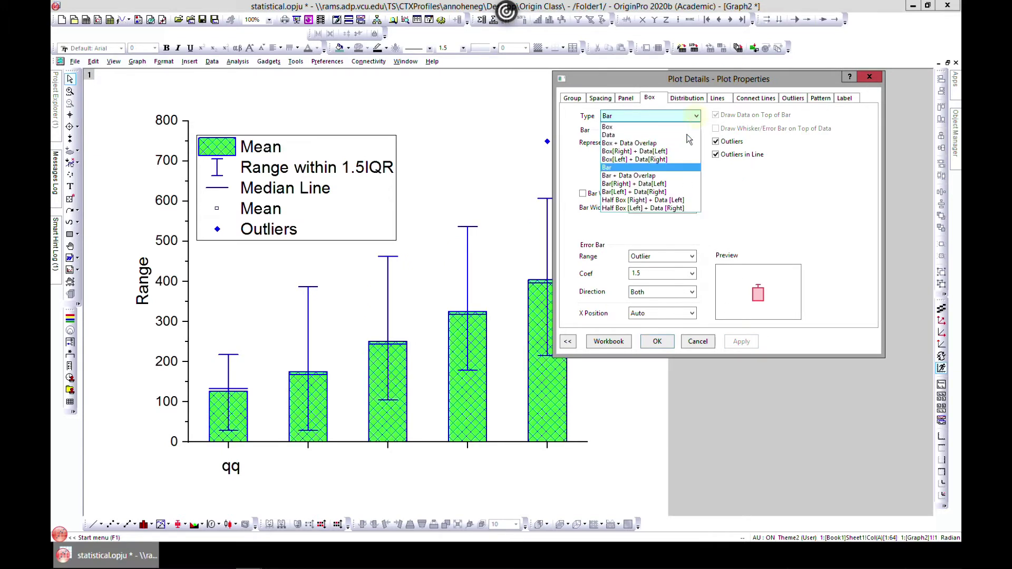
click(658, 185)
click(753, 345)
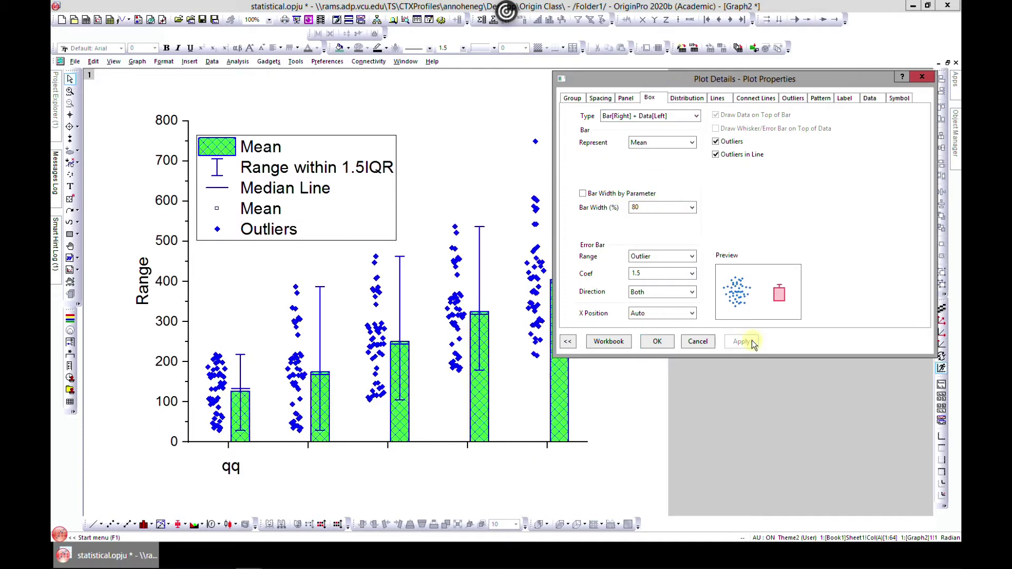
click(693, 117)
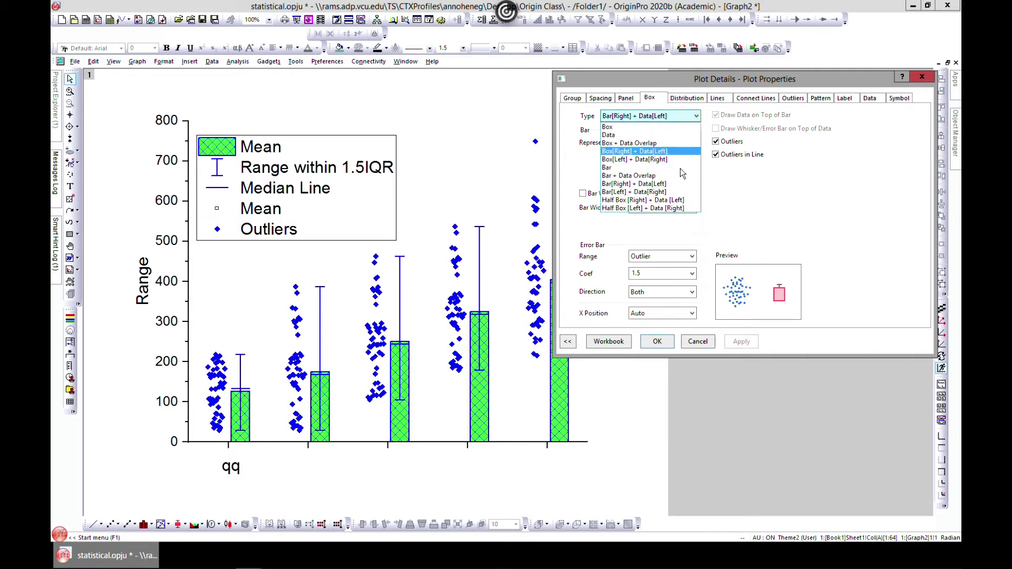
click(663, 194)
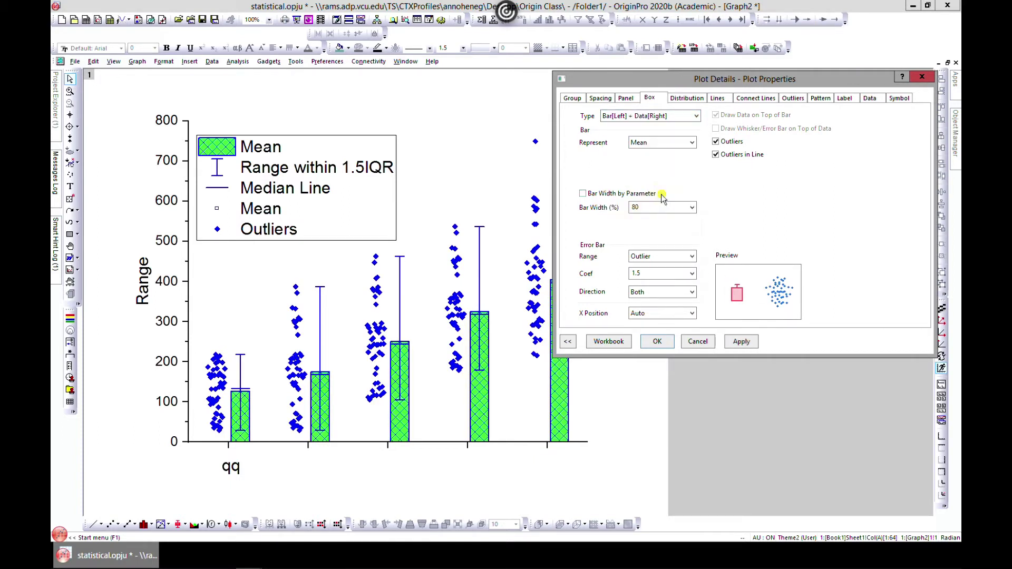
click(755, 346)
Apply the Half Box [Left] + Data [Right] type, then set Type back to Box
click(694, 117)
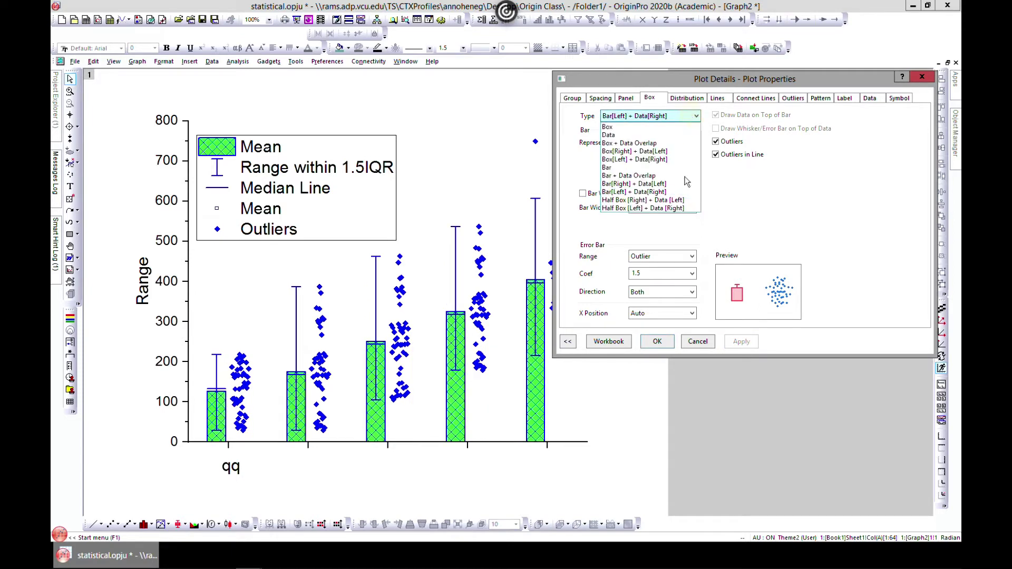
click(668, 208)
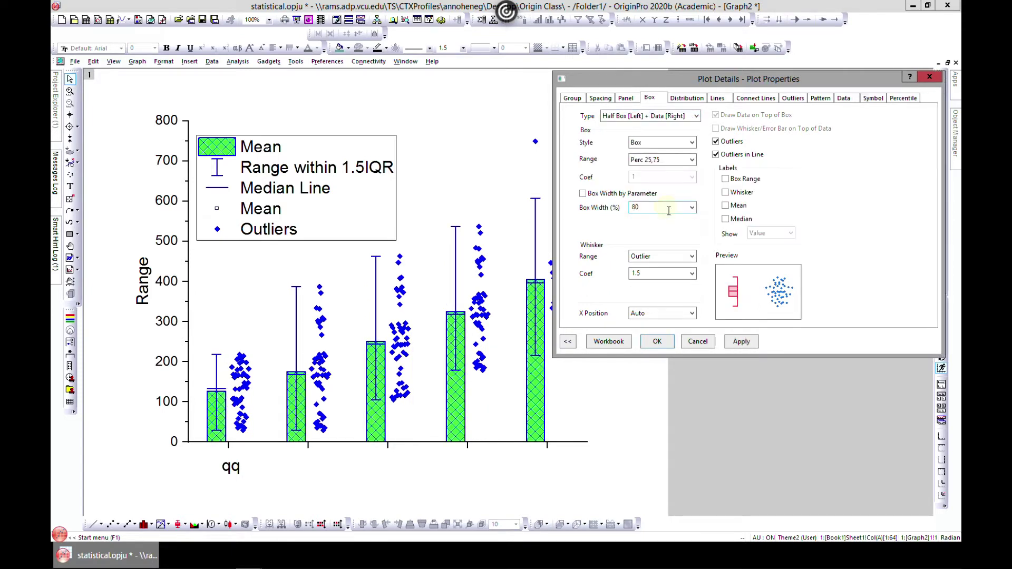
click(742, 342)
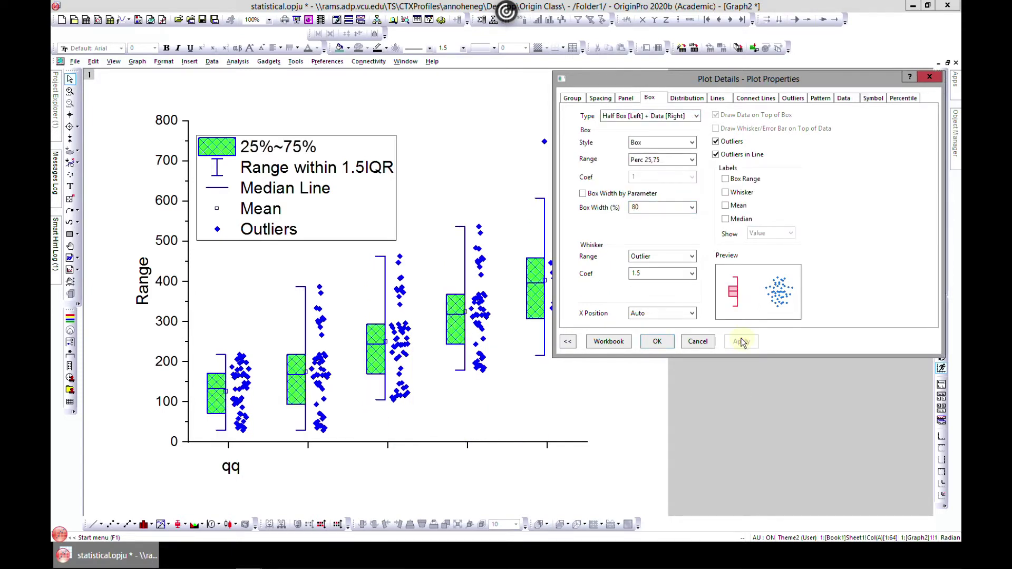
click(693, 117)
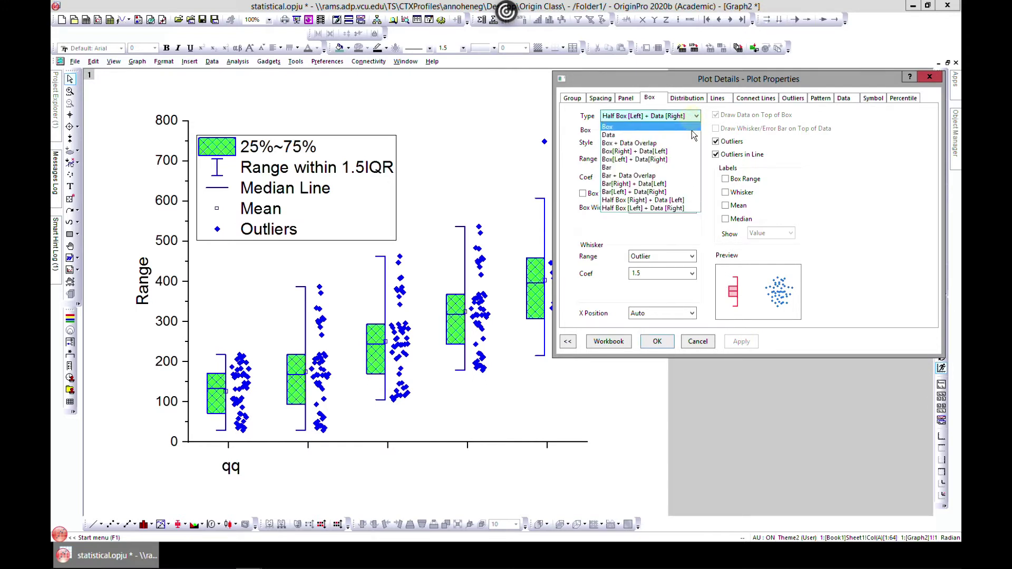
click(666, 128)
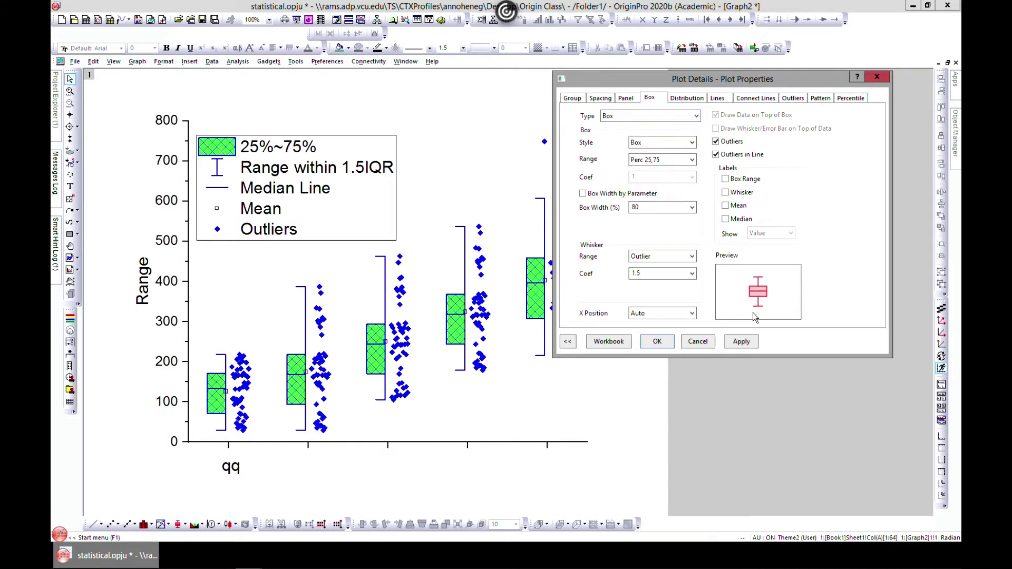
Apply the plain Box type, then try the I-shaped and Diamond box styles
click(742, 342)
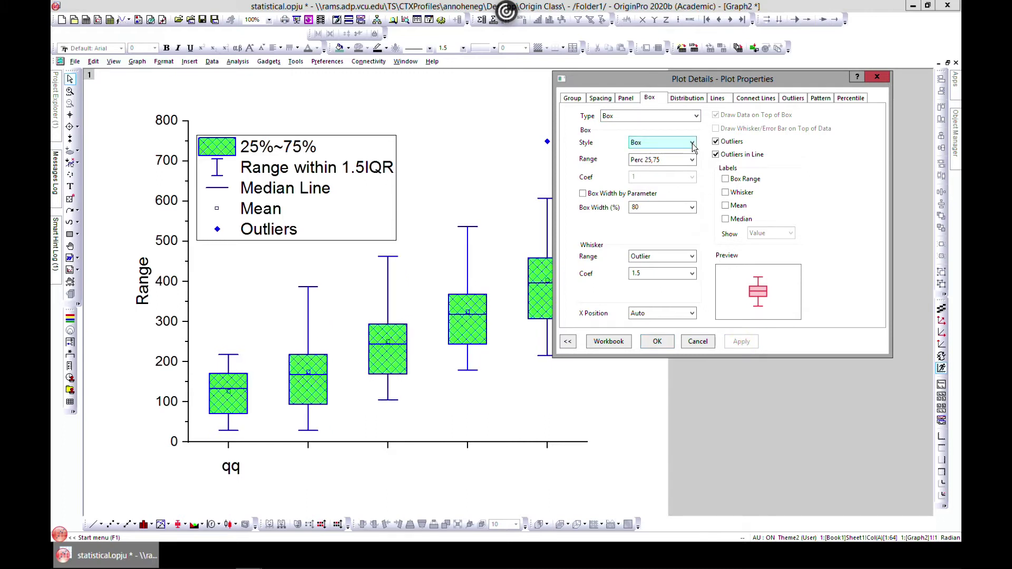
click(693, 143)
click(678, 177)
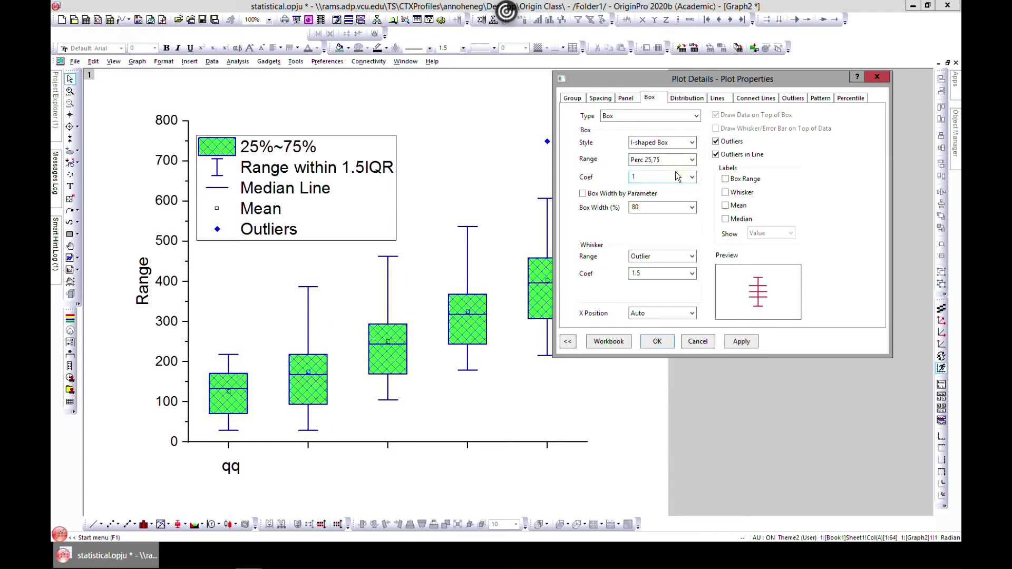
click(750, 343)
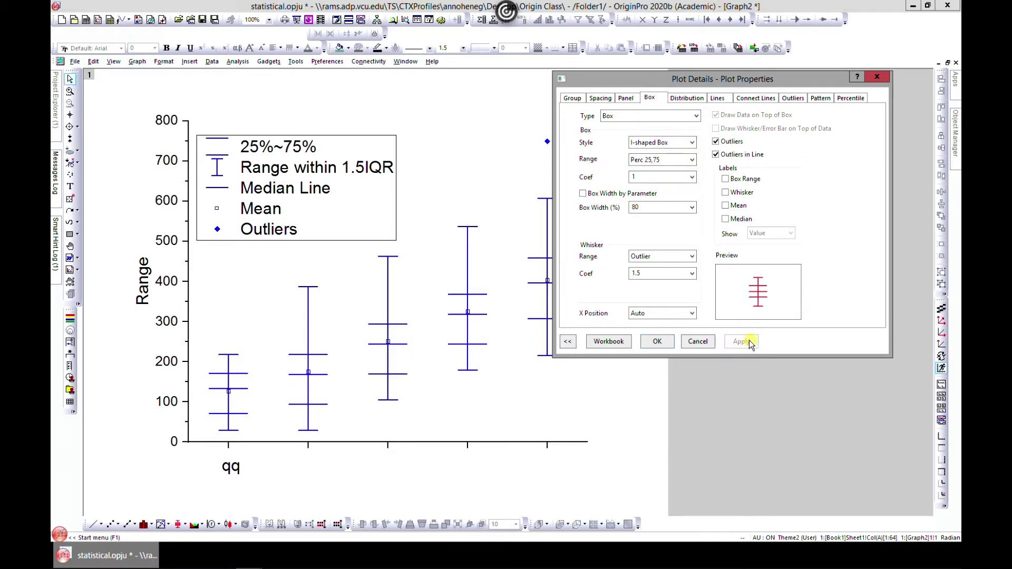
click(692, 143)
click(685, 178)
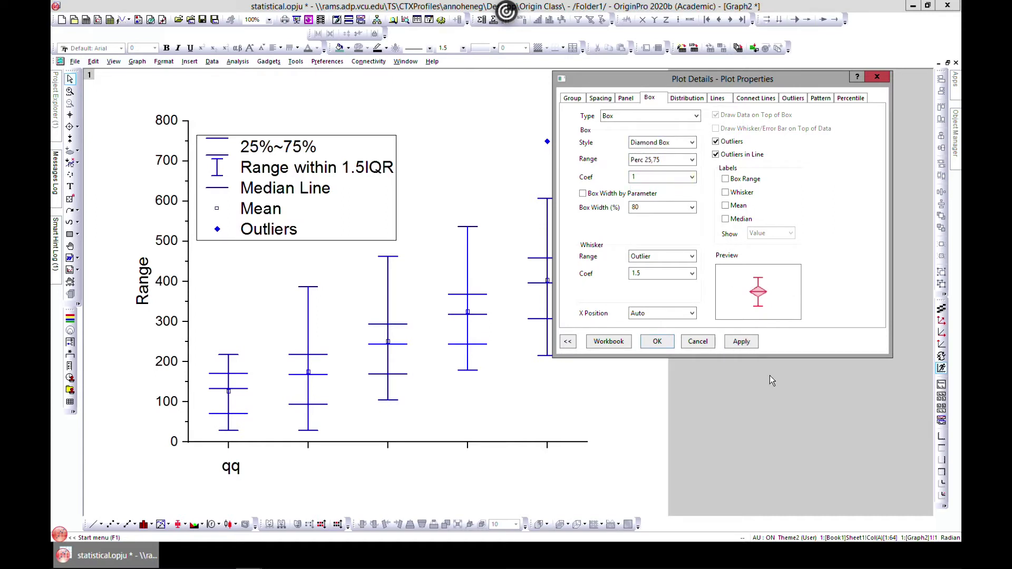
click(742, 342)
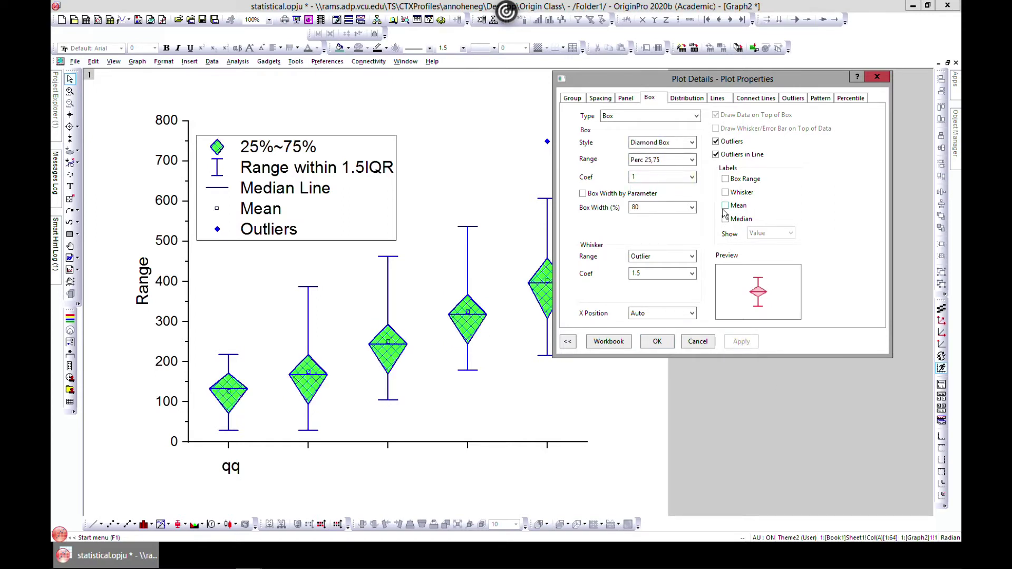
Apply the Notched box style, then reset the Style choice to Box
click(692, 143)
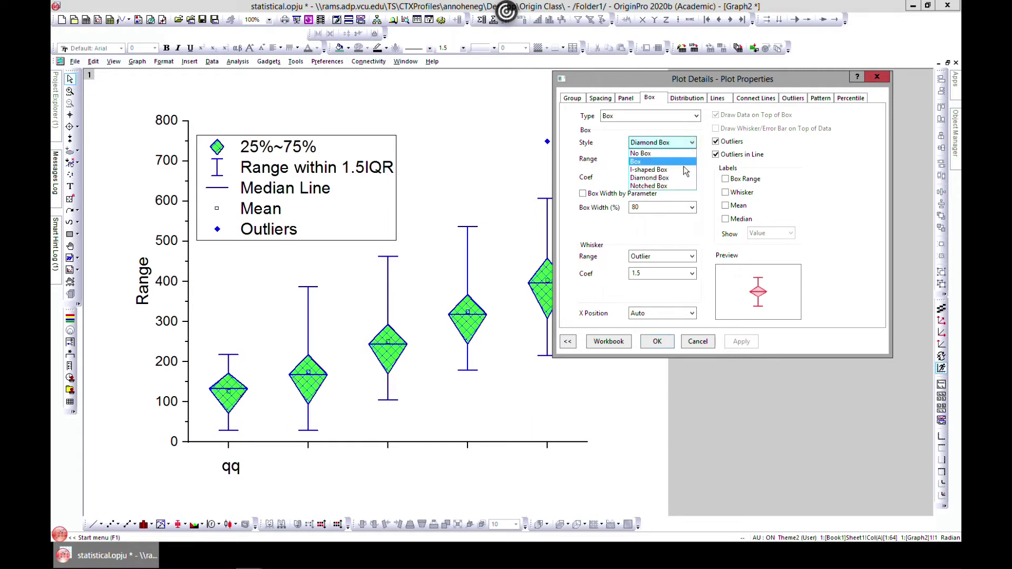
click(676, 194)
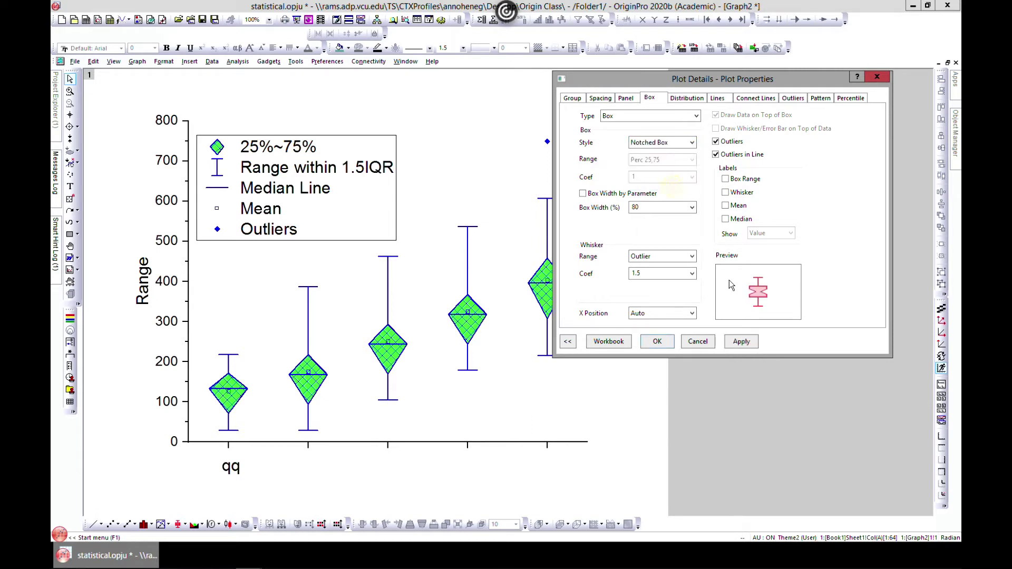
click(742, 343)
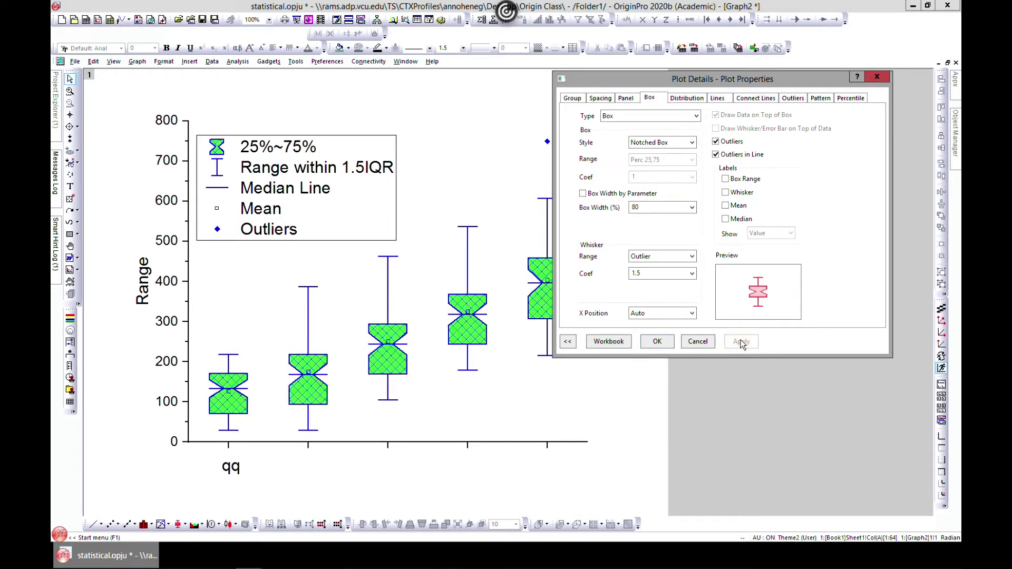
click(690, 144)
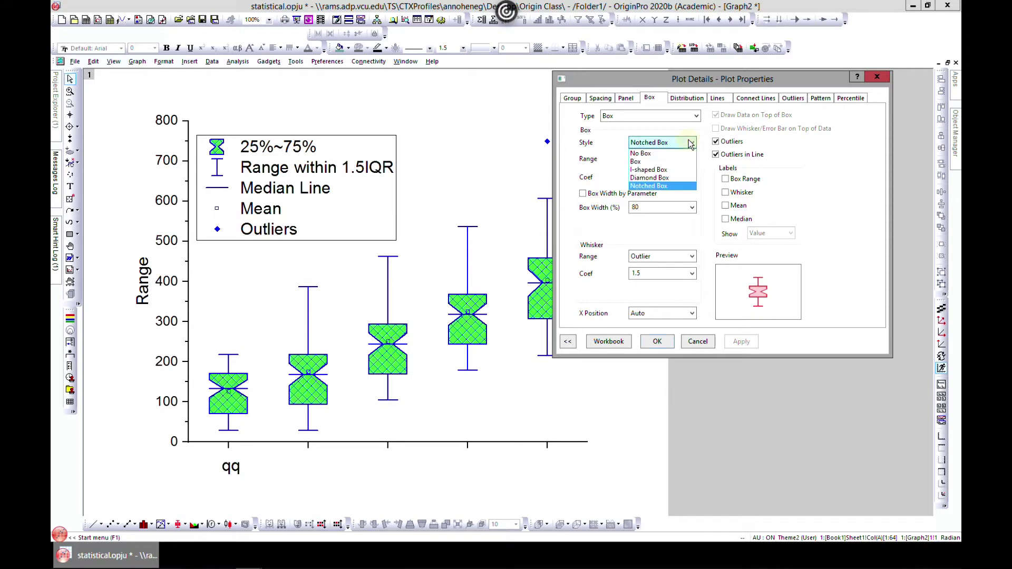
click(673, 162)
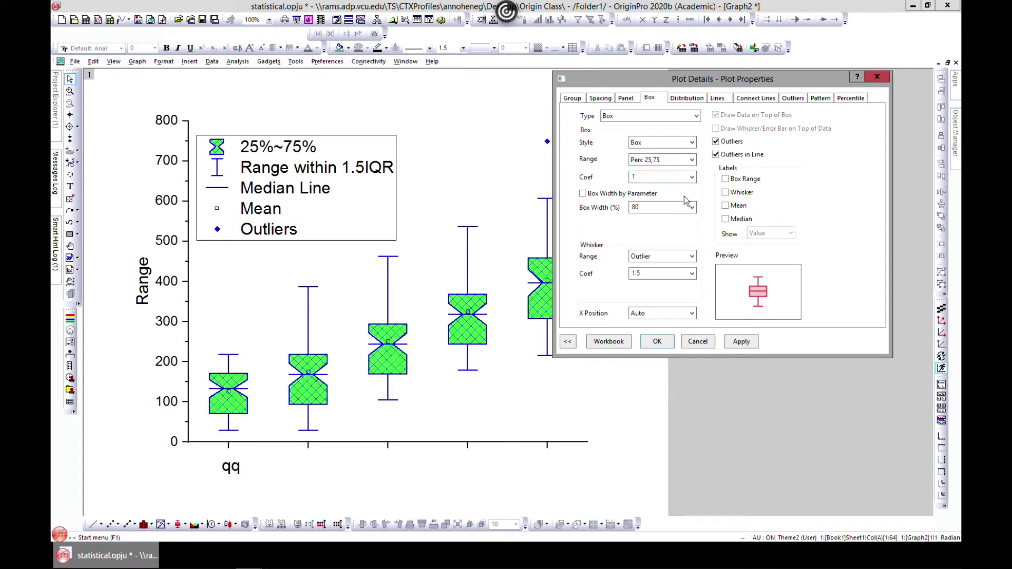
click(691, 178)
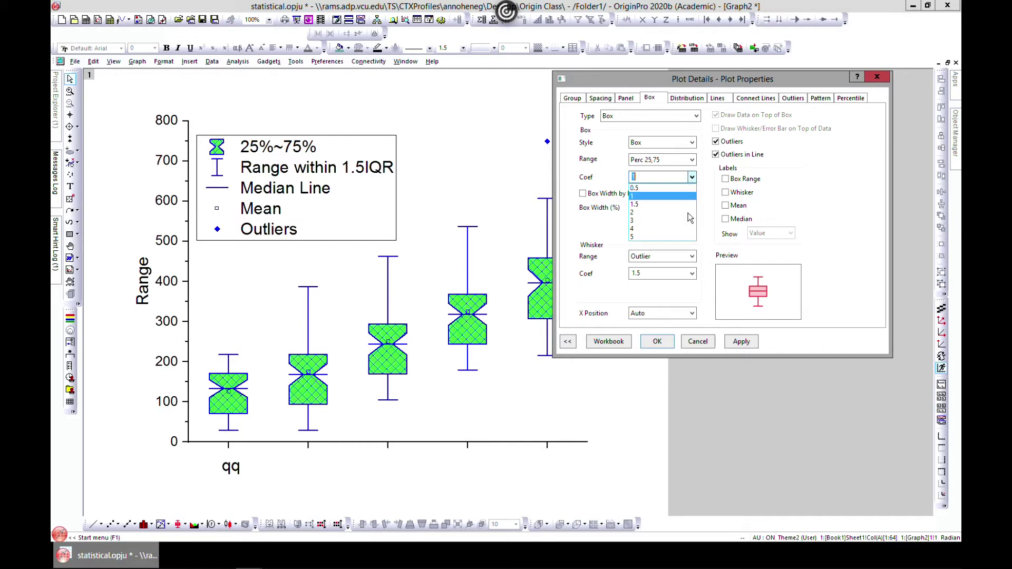
Set the box coefficient to 2 and draw whiskers as 1.5 SD, then as Min to Max
click(645, 206)
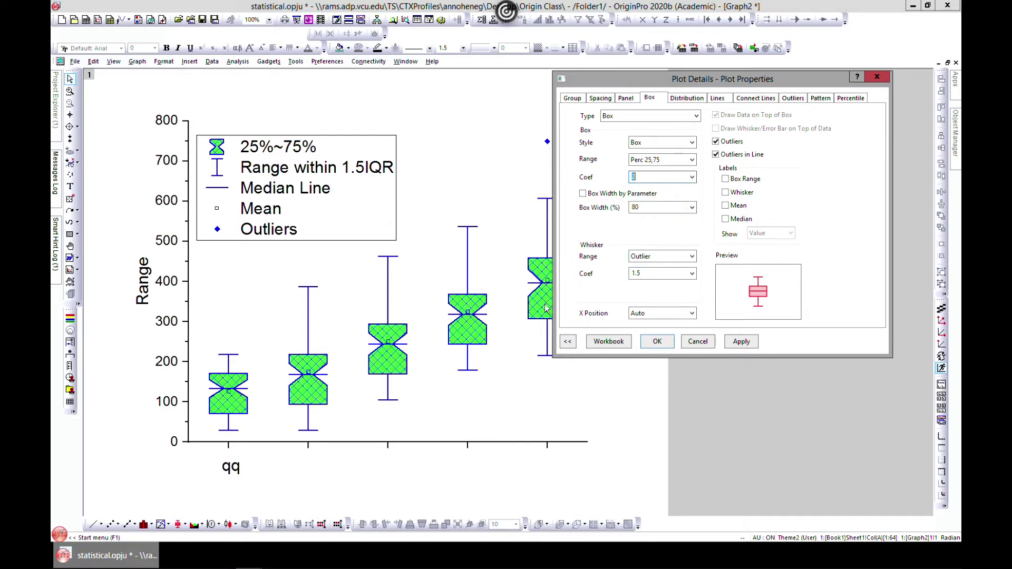
click(693, 257)
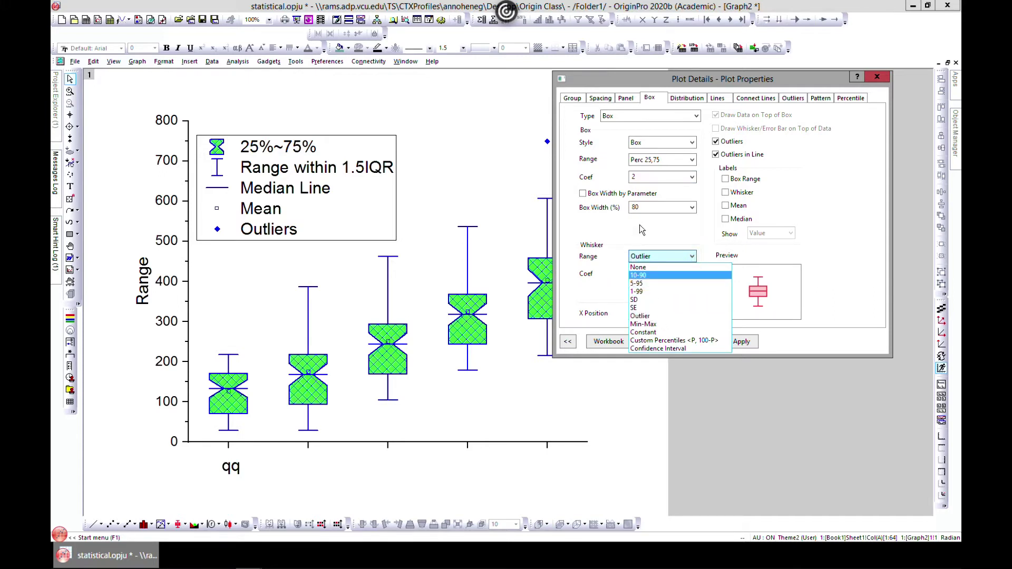
click(647, 300)
click(742, 342)
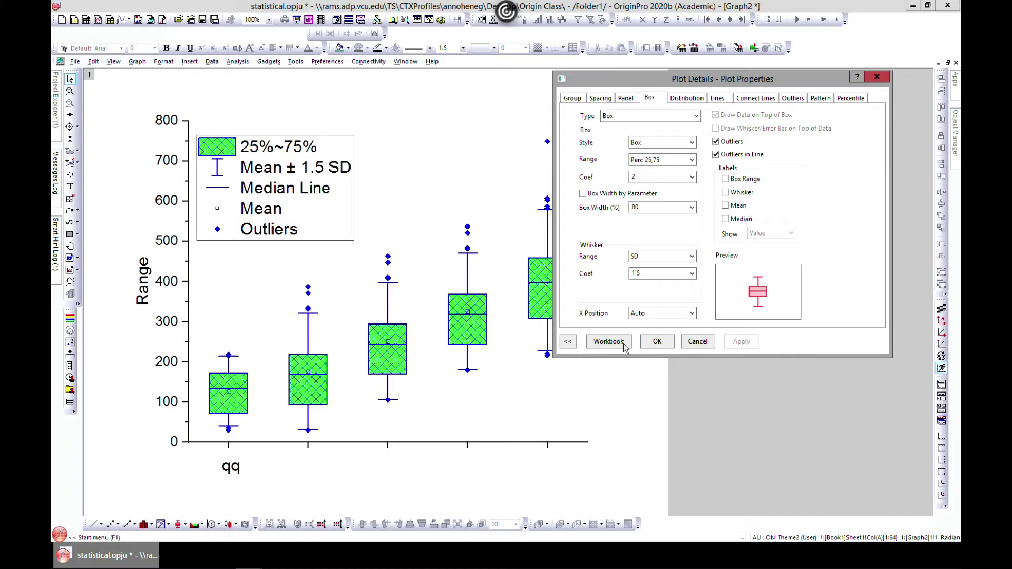
click(692, 258)
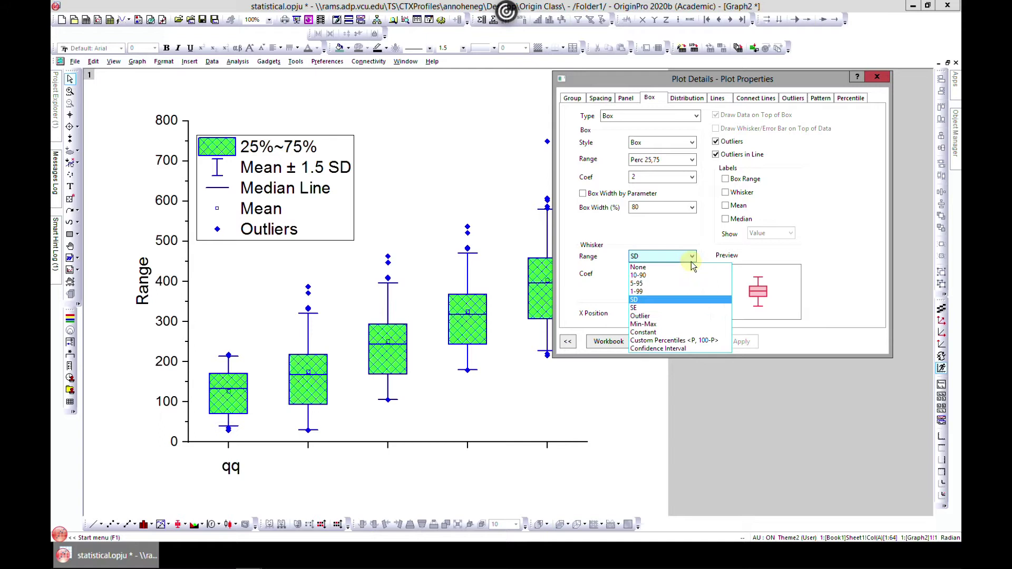
click(667, 324)
click(734, 342)
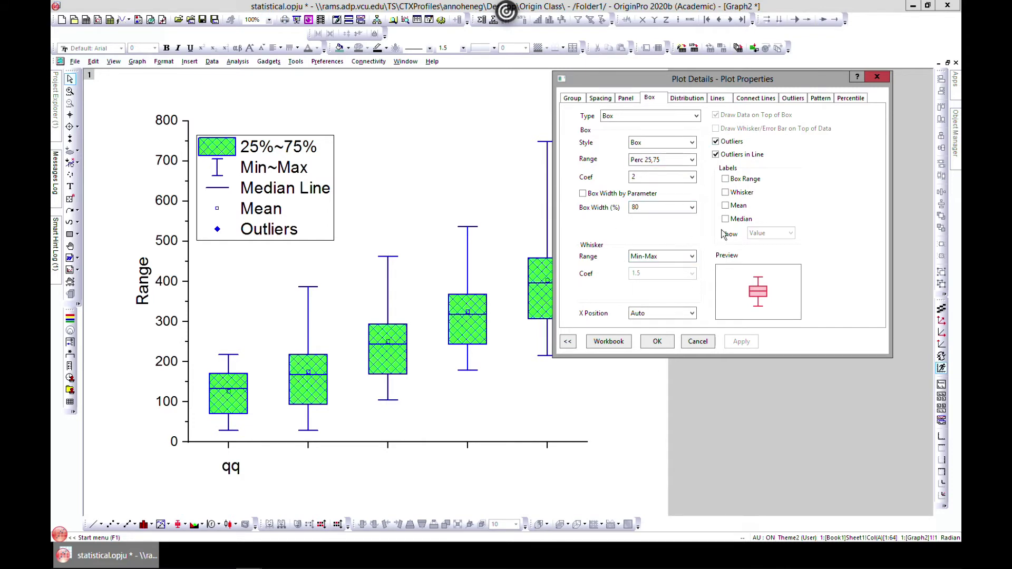
Show the box range value labels on the graph, then turn them off again
click(731, 181)
click(742, 342)
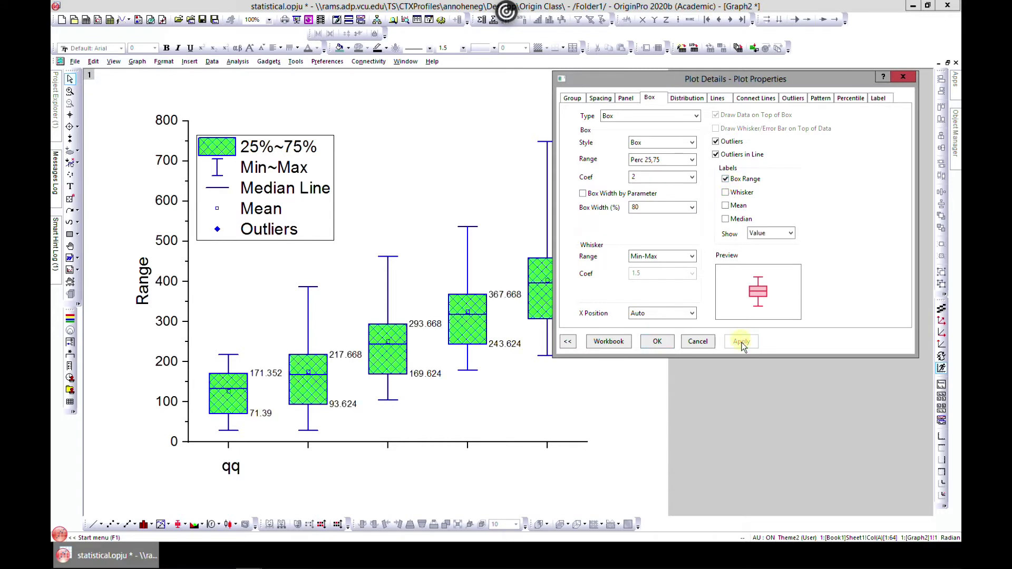
click(726, 180)
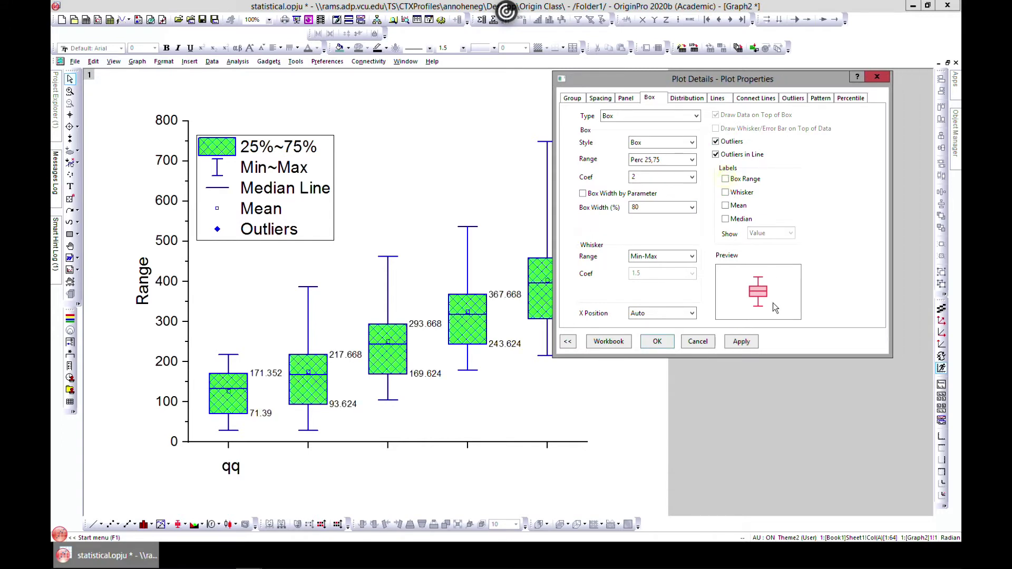
click(688, 99)
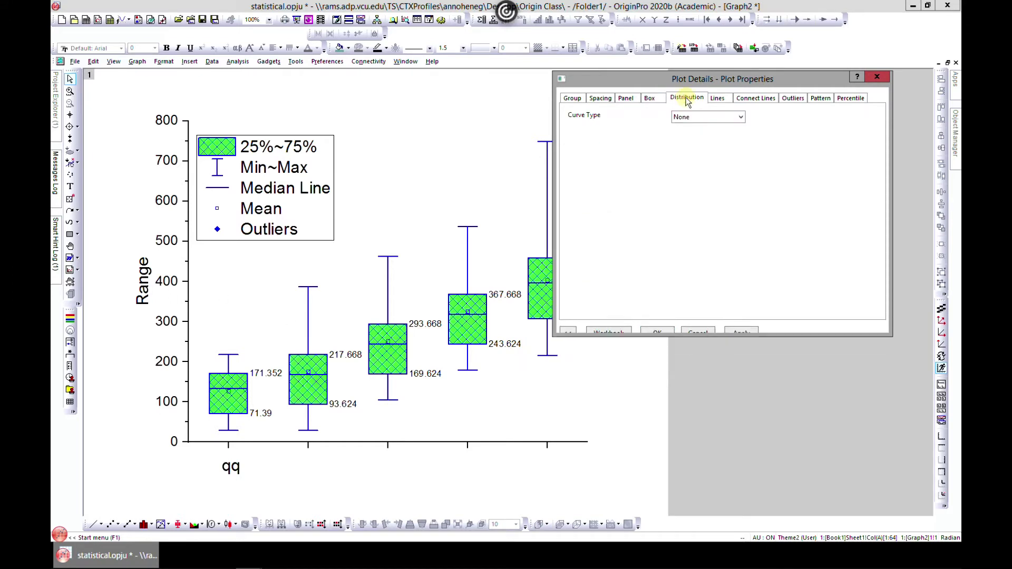
Try Normal, Exponential and Lorentz distribution curves on the boxes
click(741, 119)
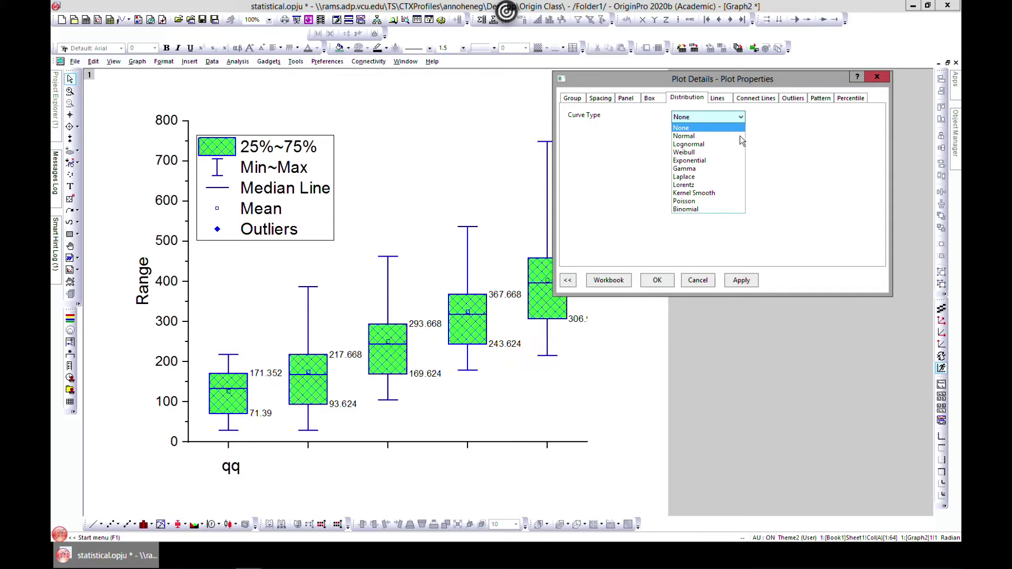
click(717, 136)
click(742, 280)
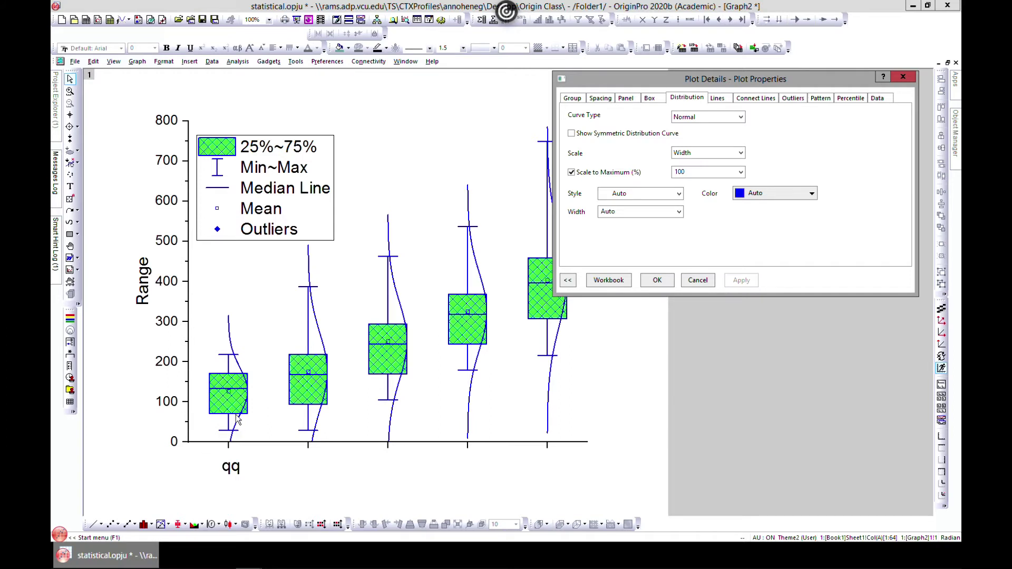
click(716, 117)
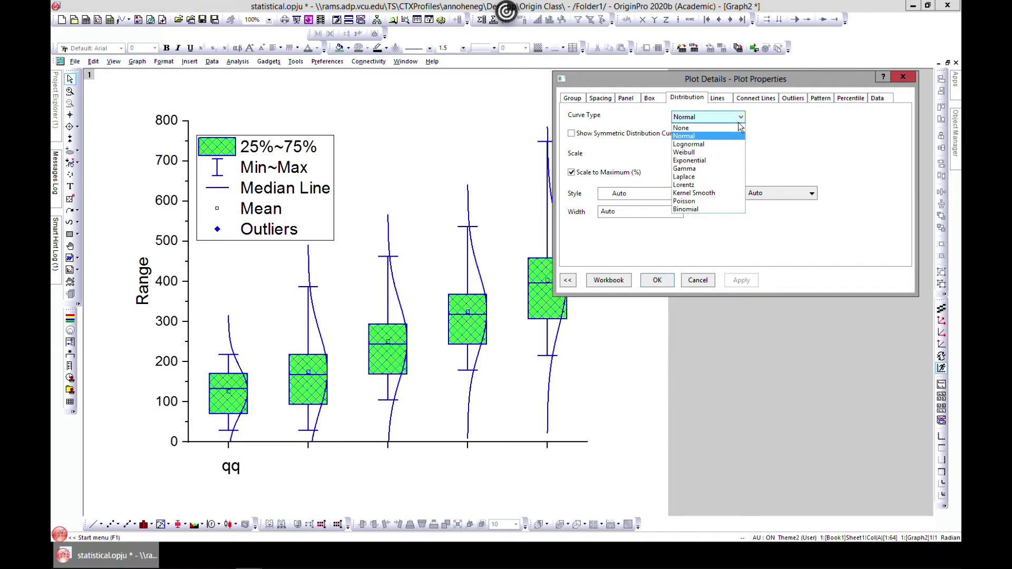
click(713, 160)
click(739, 282)
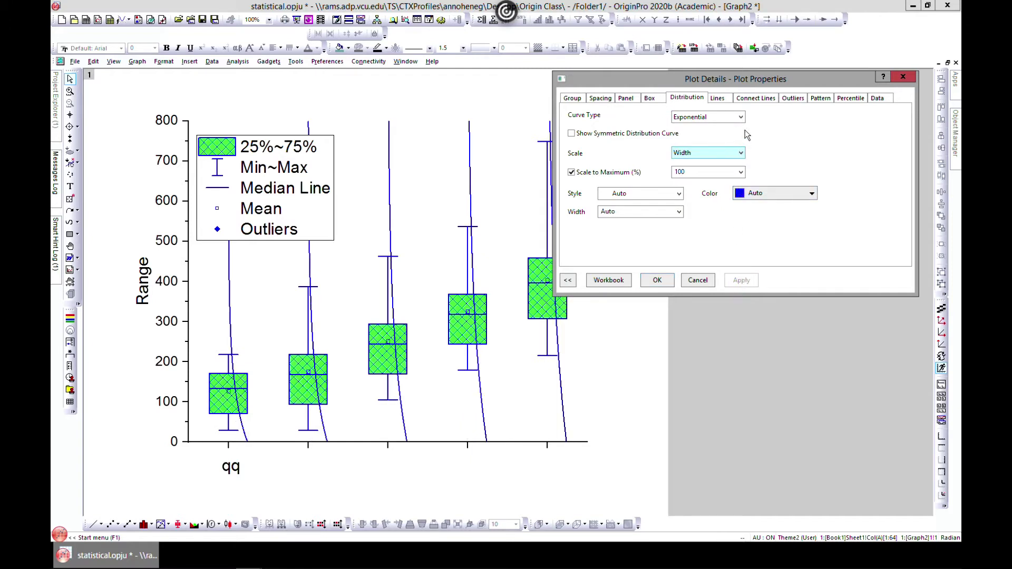
click(740, 117)
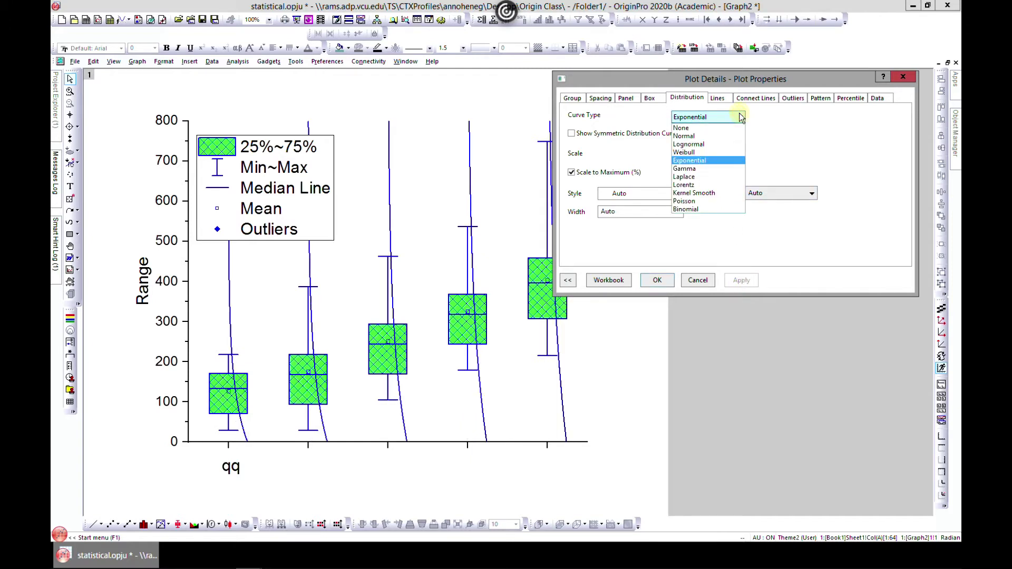
click(710, 189)
click(741, 280)
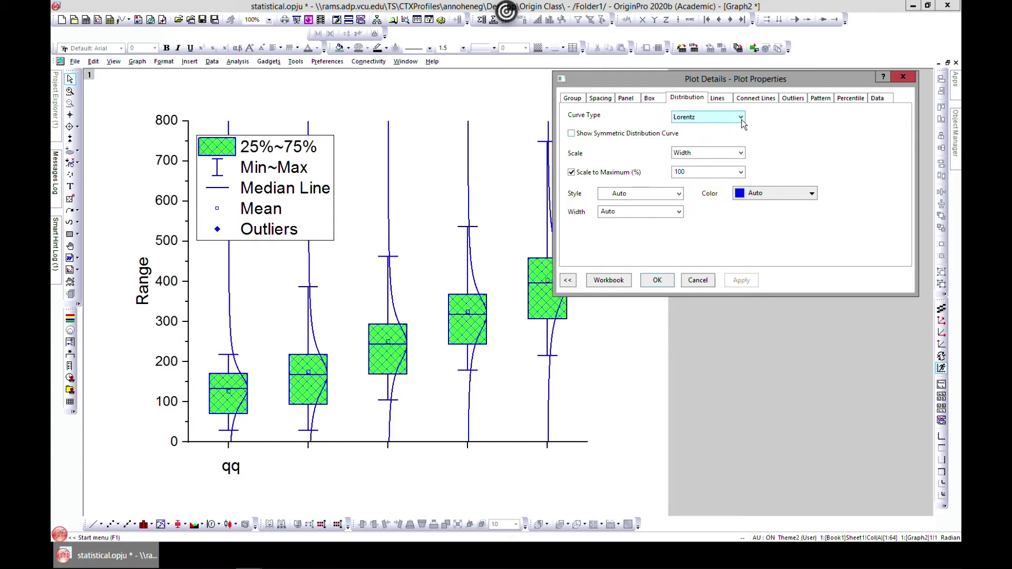
Settle on Binomial distribution curves inside each box, coloured red
click(742, 117)
click(719, 208)
click(741, 280)
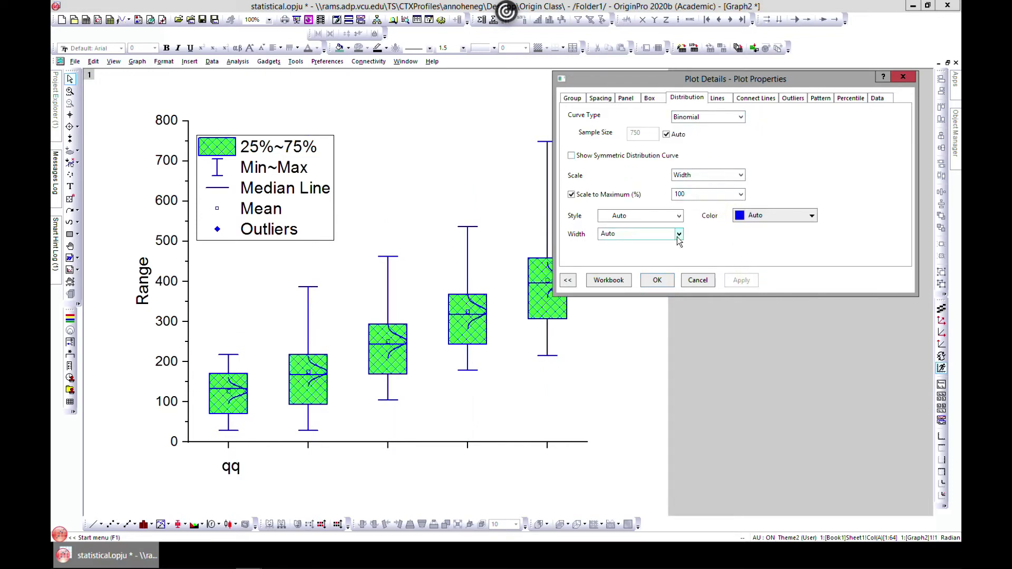
click(680, 216)
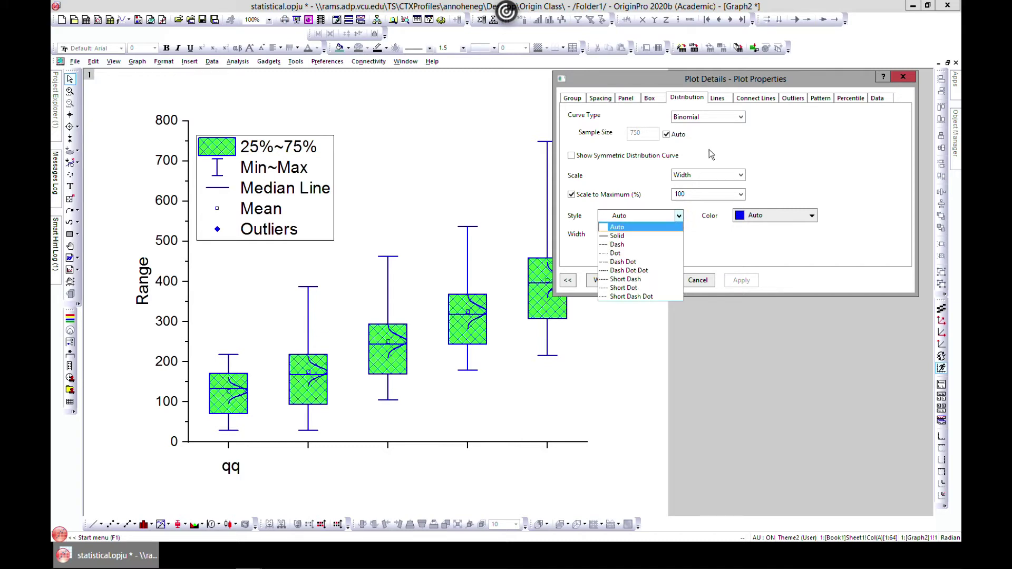
click(743, 125)
click(741, 122)
click(811, 167)
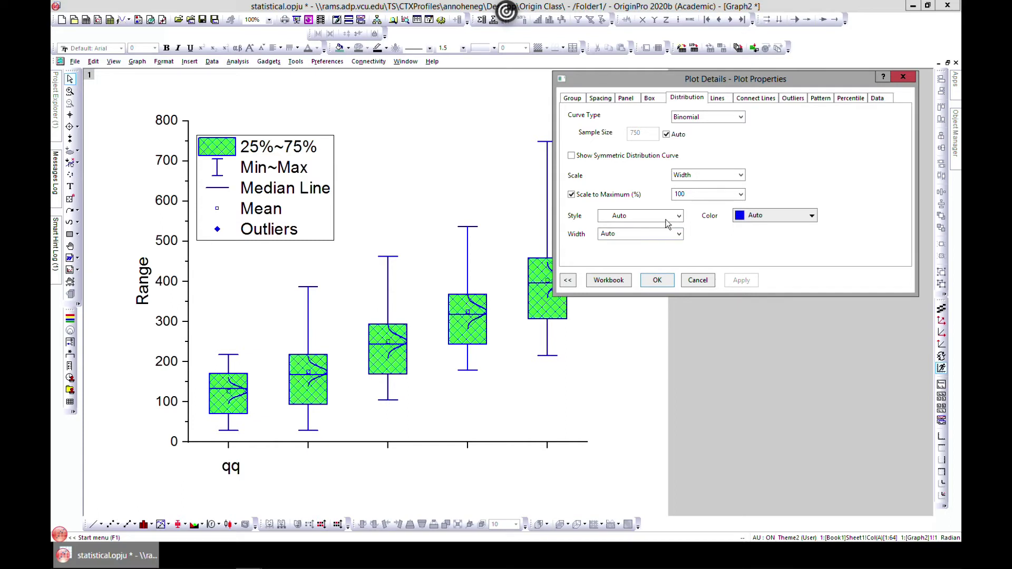
click(805, 222)
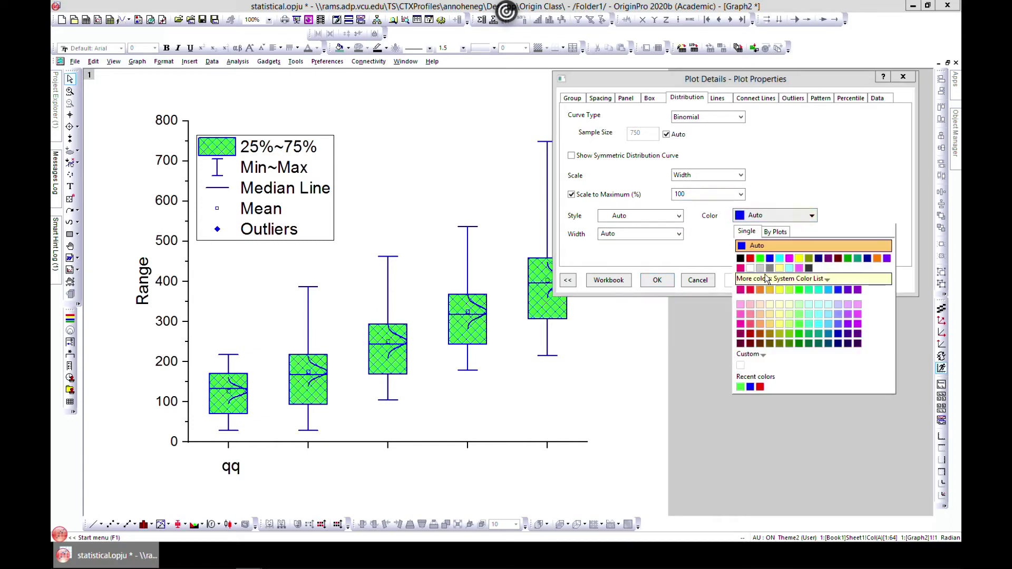
click(752, 259)
click(742, 281)
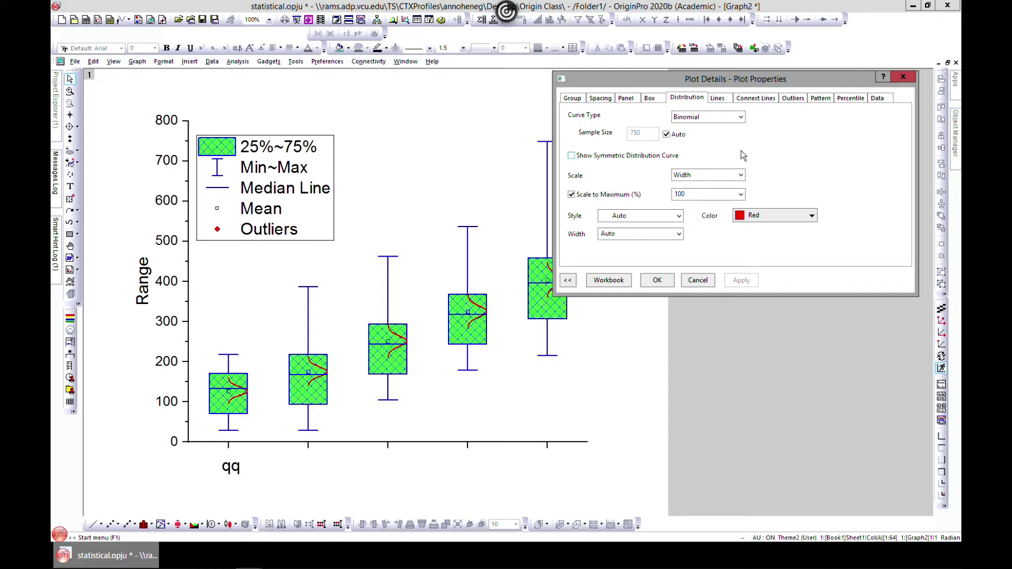
click(718, 99)
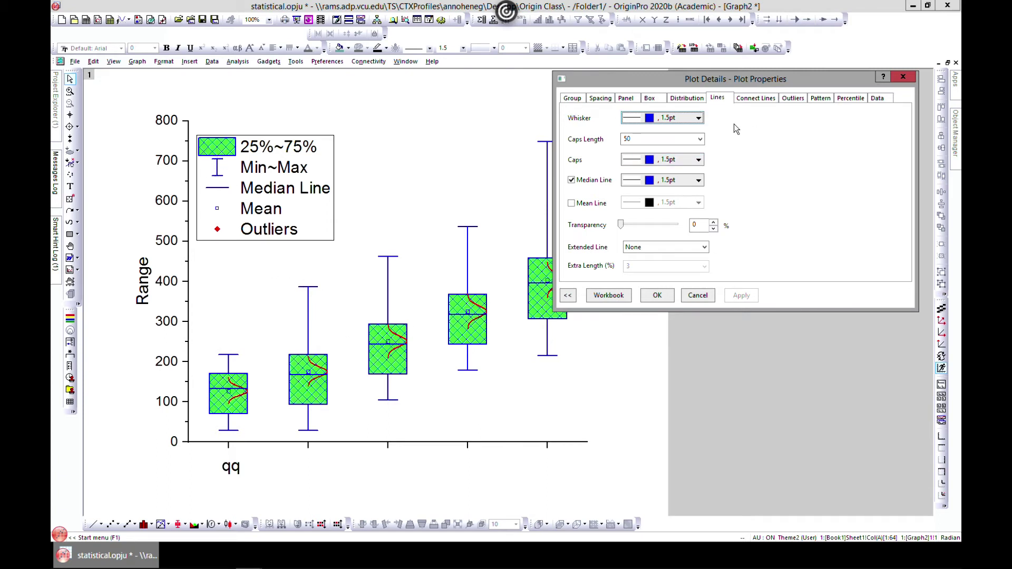
Colour the whiskers pale yellow
click(695, 120)
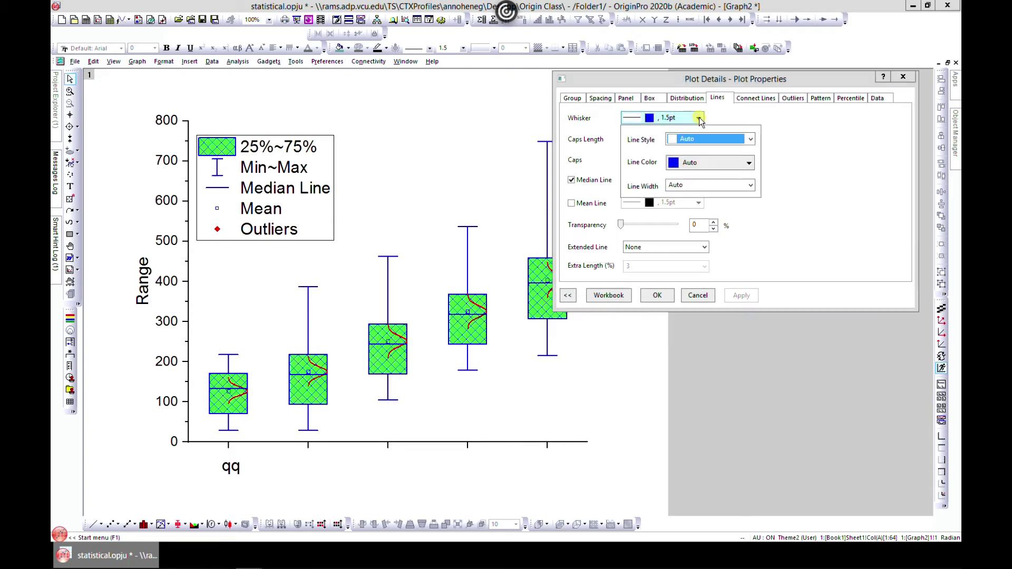
click(749, 163)
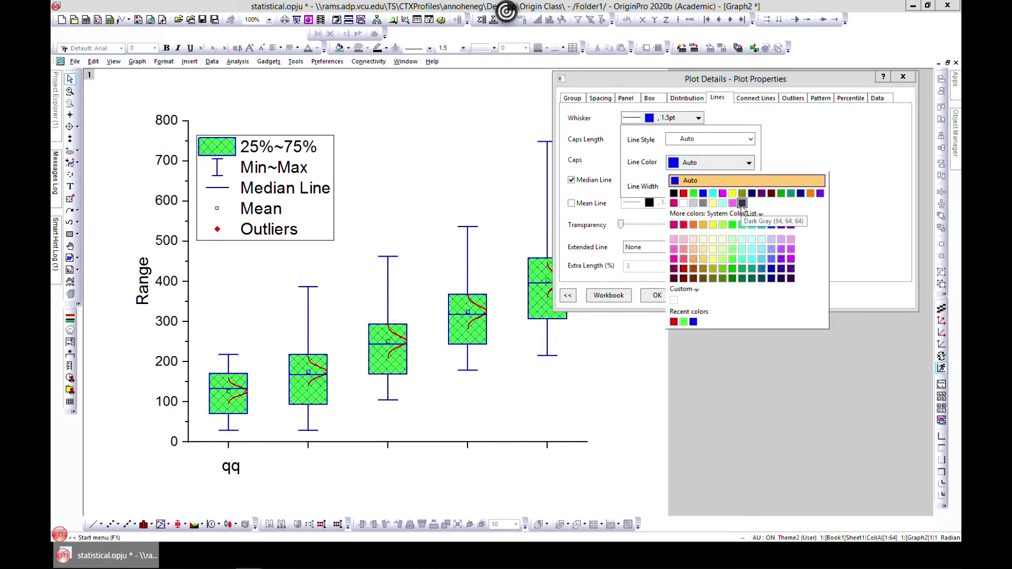
click(710, 260)
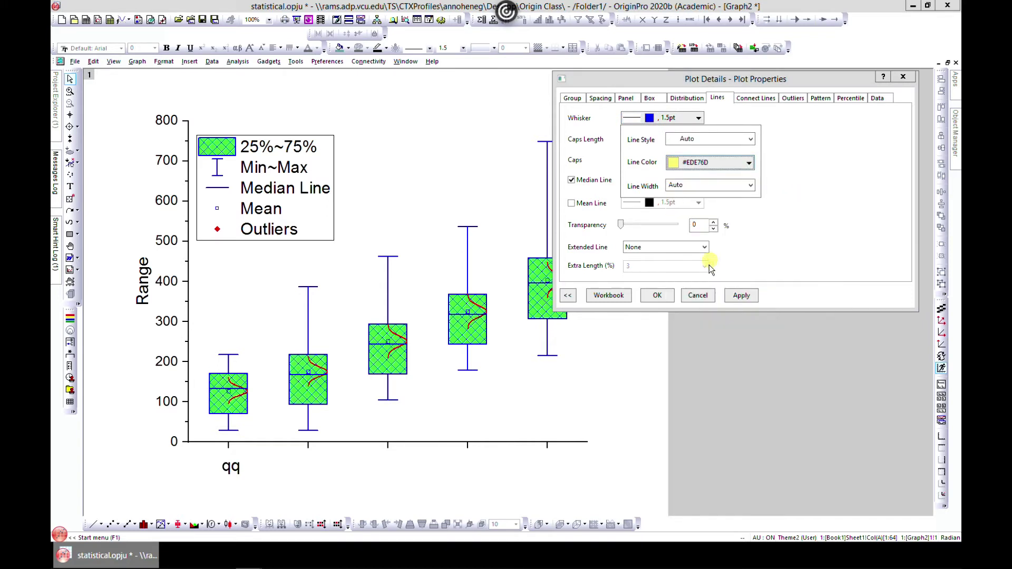
click(739, 295)
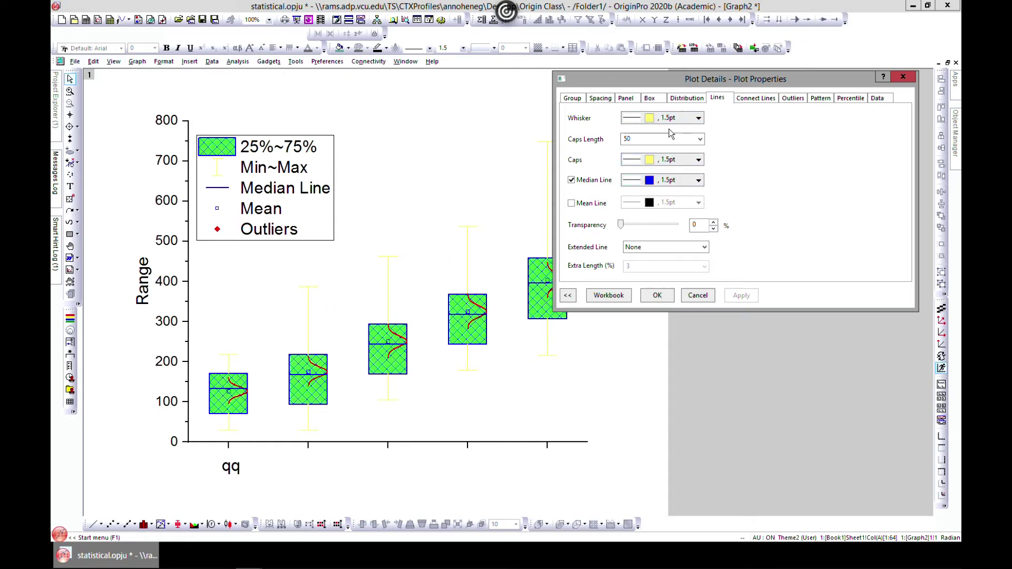
Colour the median lines purple
click(698, 180)
click(741, 227)
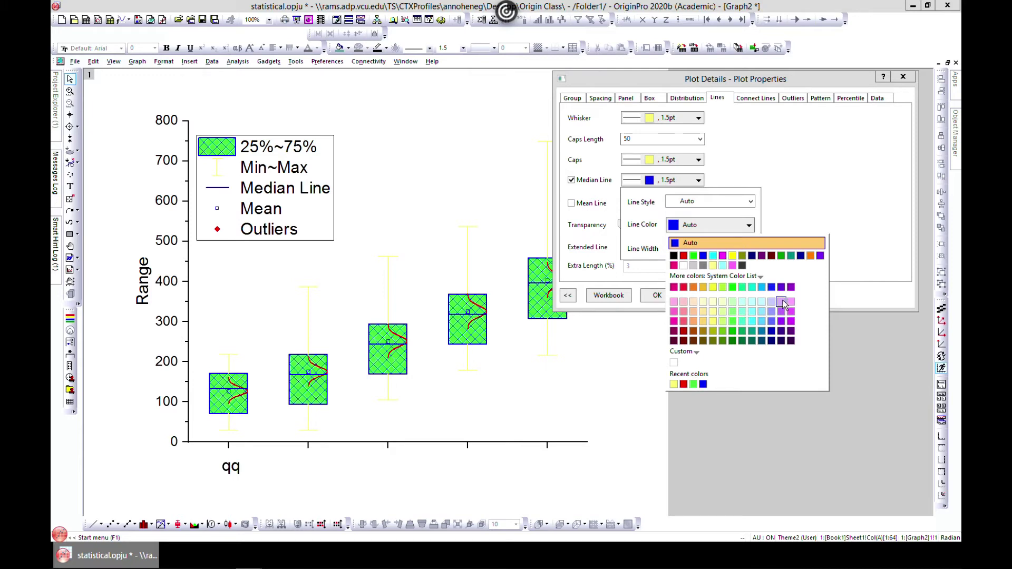
click(792, 288)
click(740, 296)
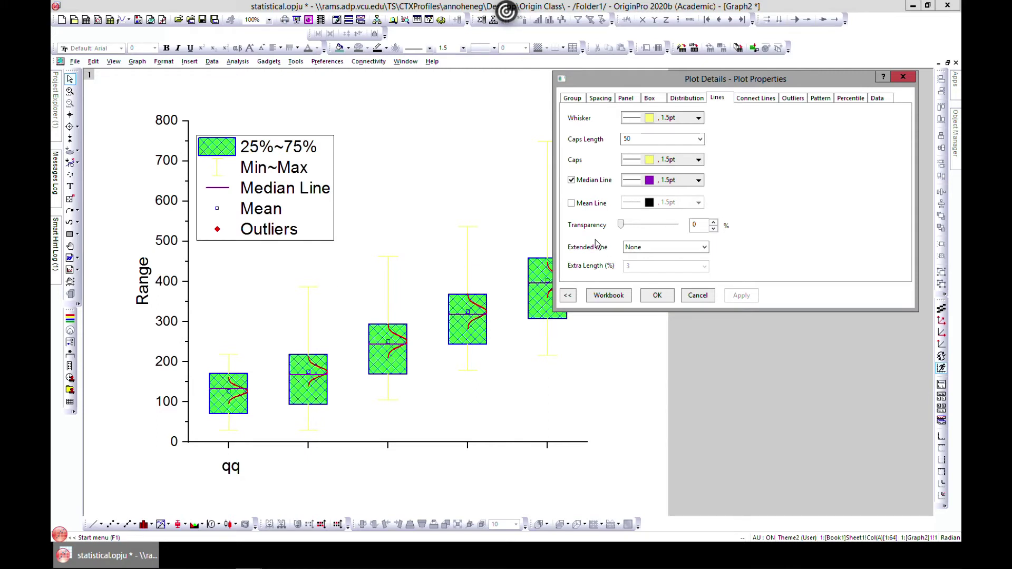
click(748, 99)
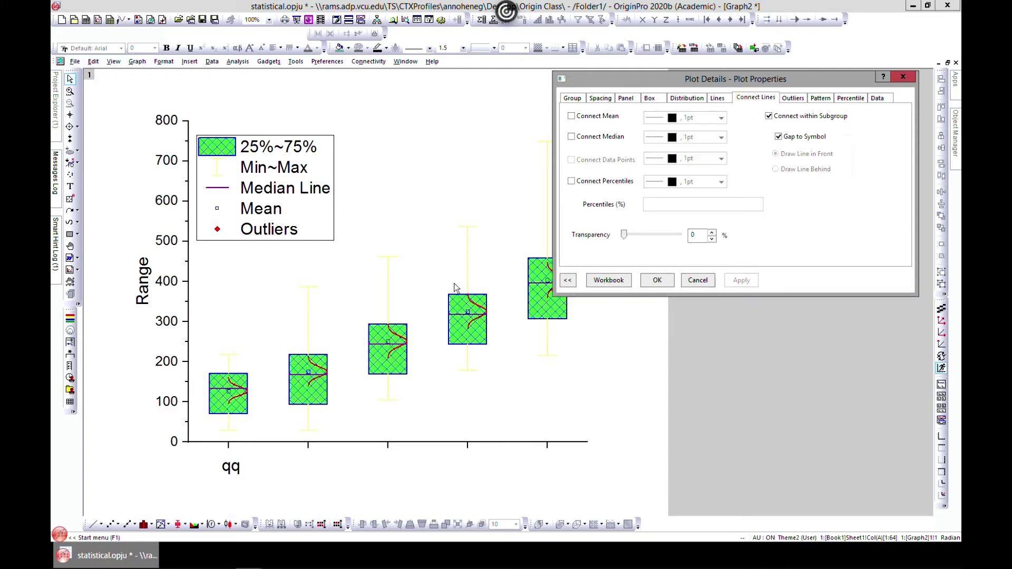
Try lines connecting the box means, medians and percentiles, switching each off afterwards
click(571, 117)
click(739, 280)
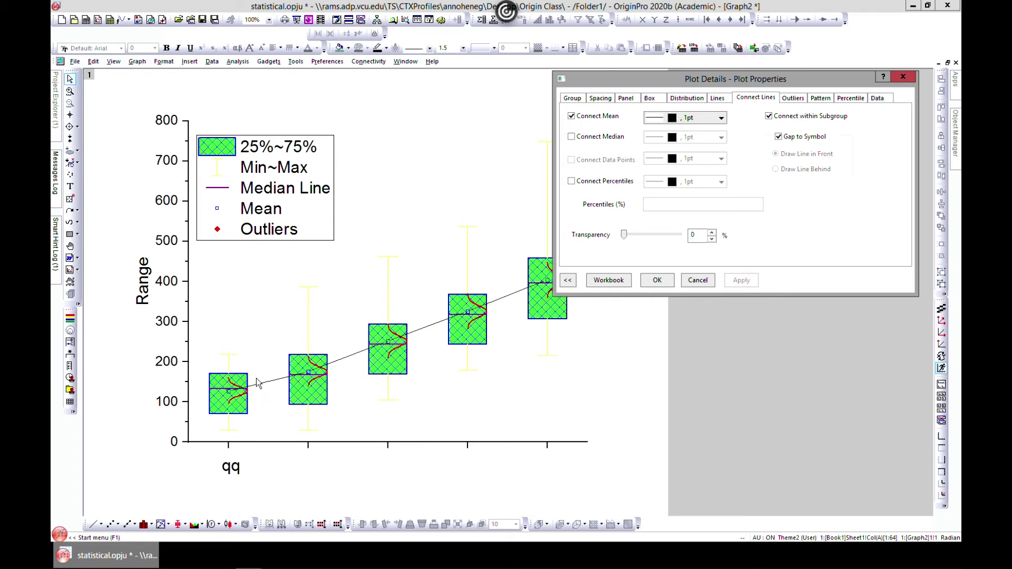
click(572, 116)
click(572, 139)
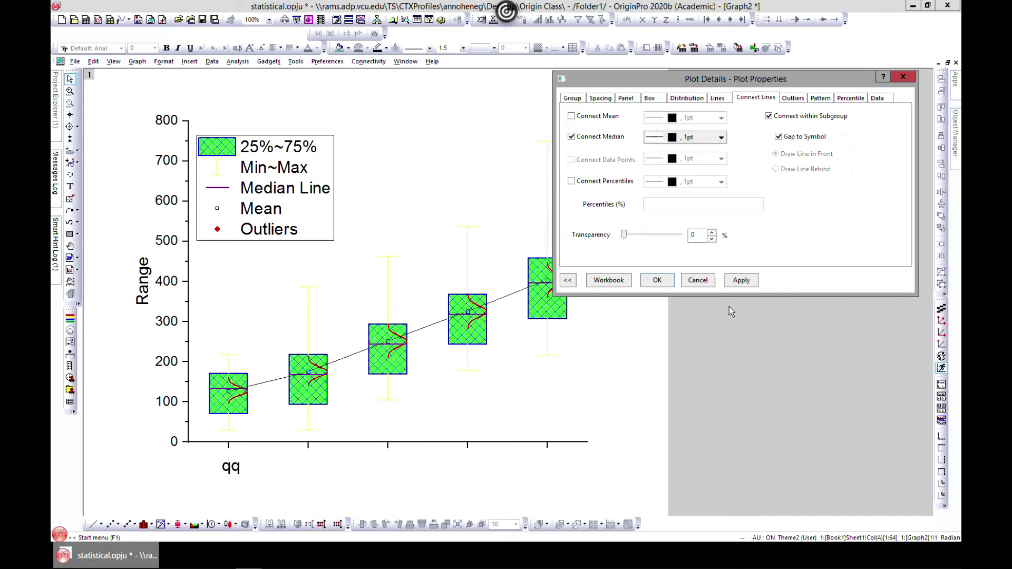
click(731, 283)
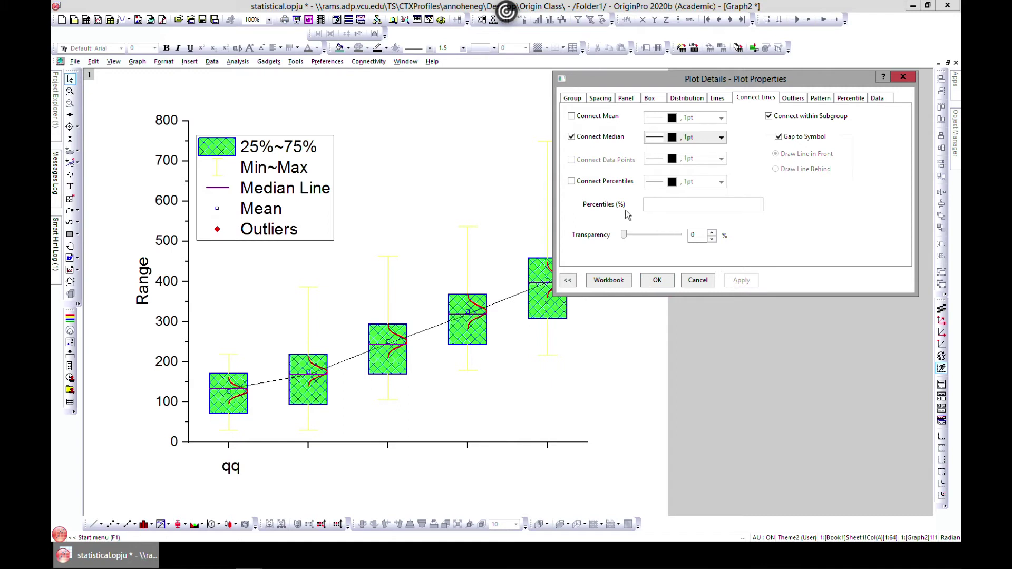
click(572, 137)
click(572, 181)
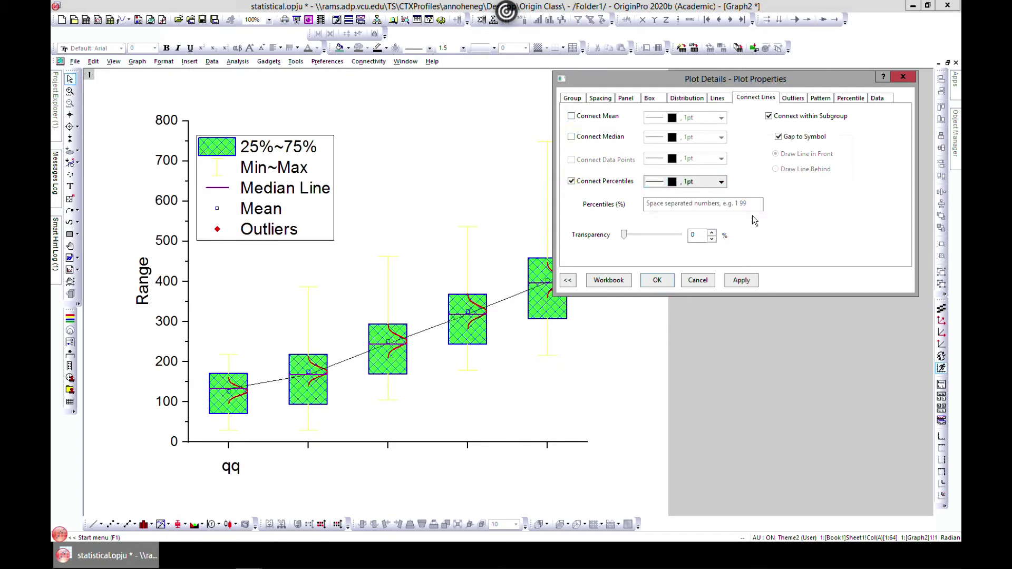
click(572, 182)
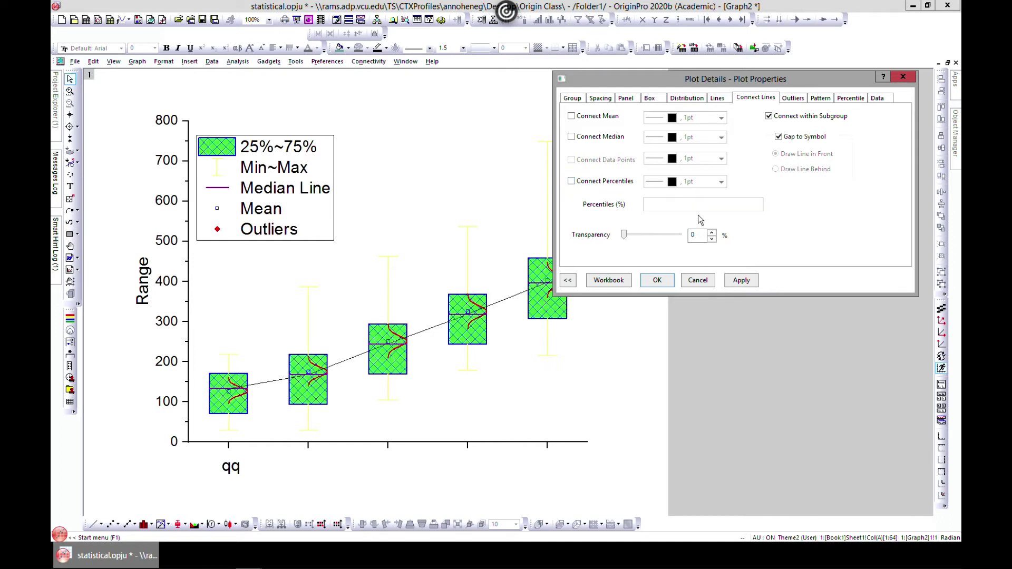
click(792, 99)
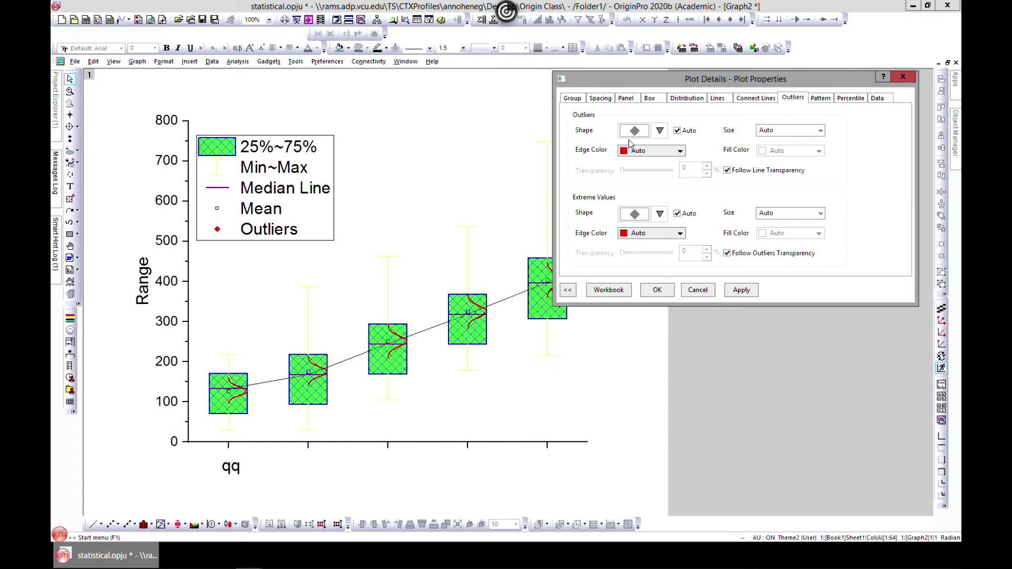
Show outliers as filled squares instead of the automatic symbol
click(678, 131)
click(645, 131)
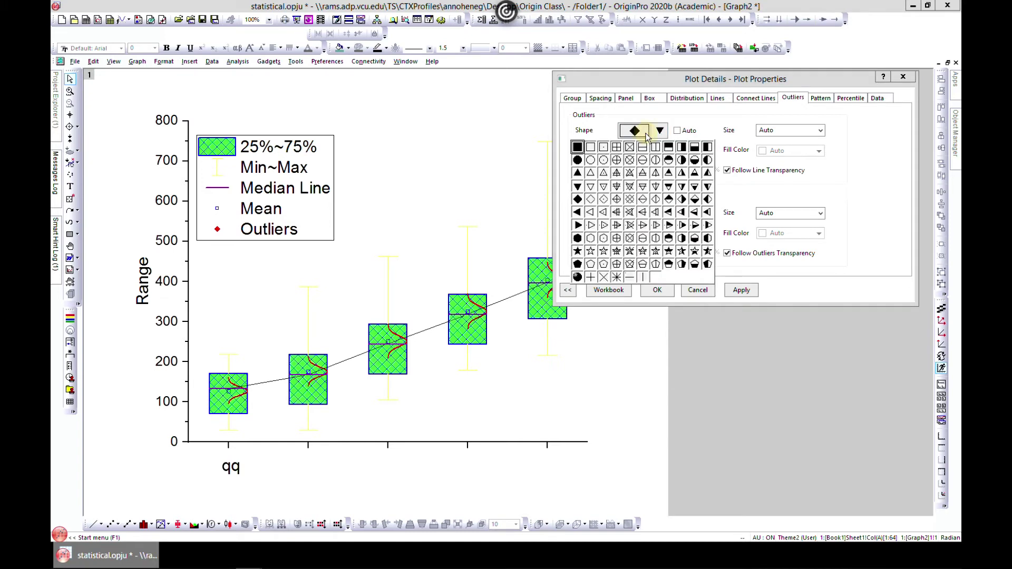
click(578, 147)
click(730, 290)
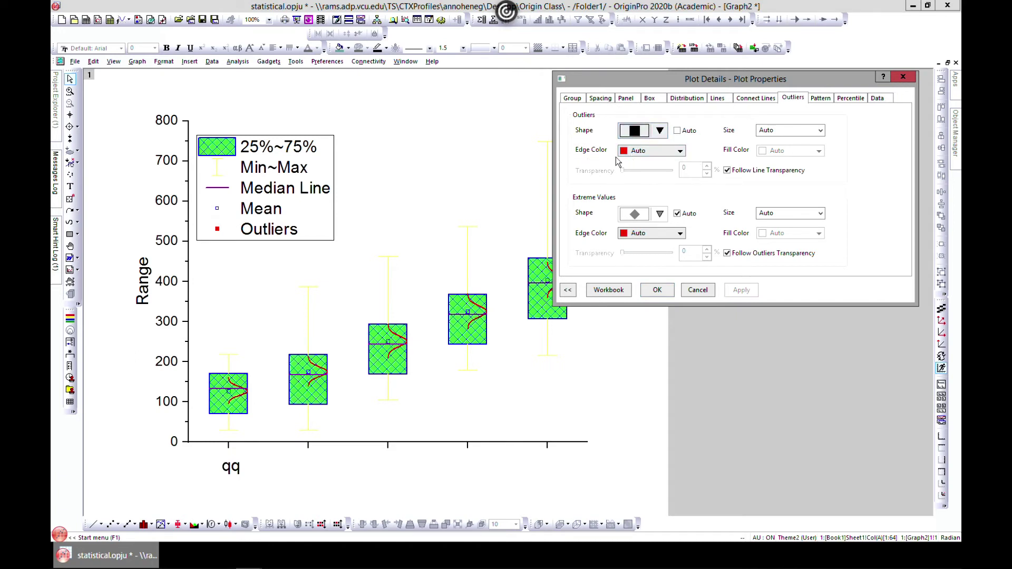
Give the outlier markers a Wine edge colour
click(680, 151)
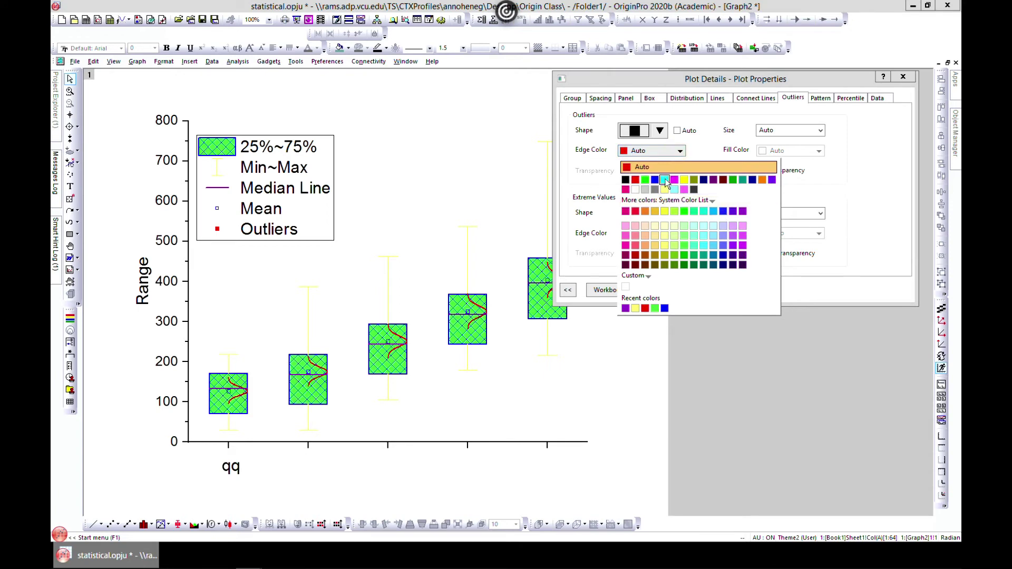
click(723, 181)
click(741, 291)
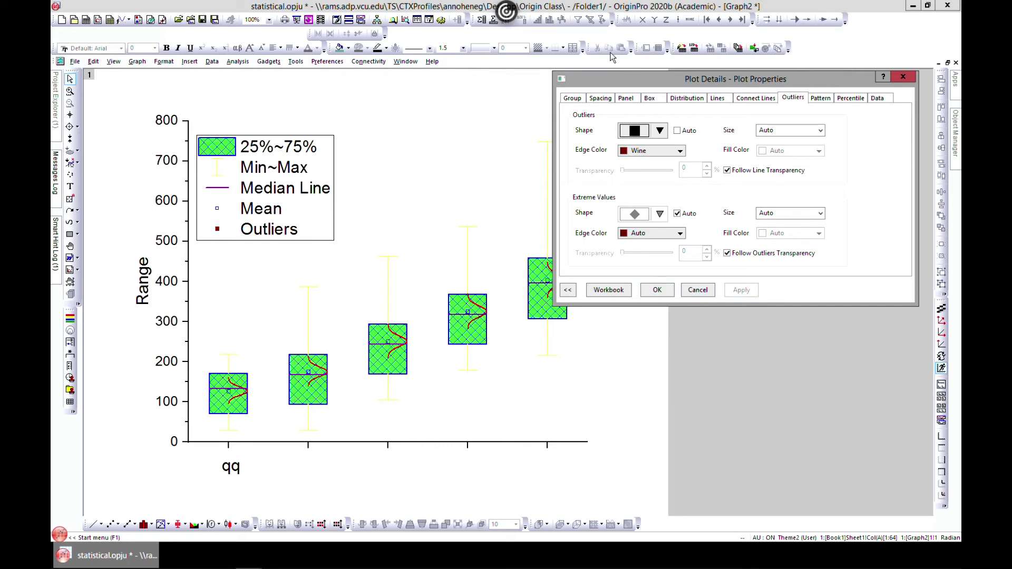
click(686, 99)
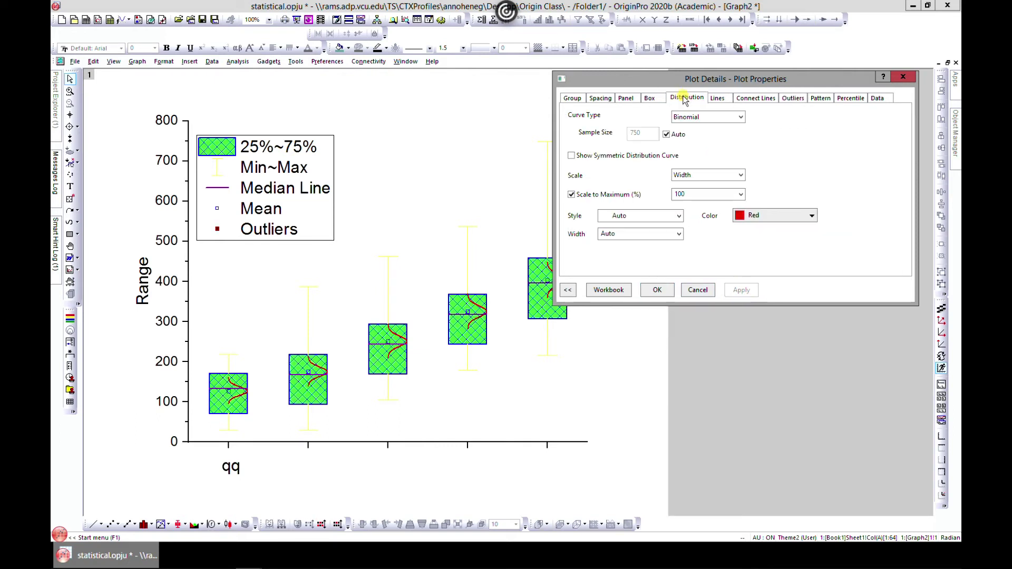
Switch the box chart type to show the data points only
click(650, 99)
click(664, 116)
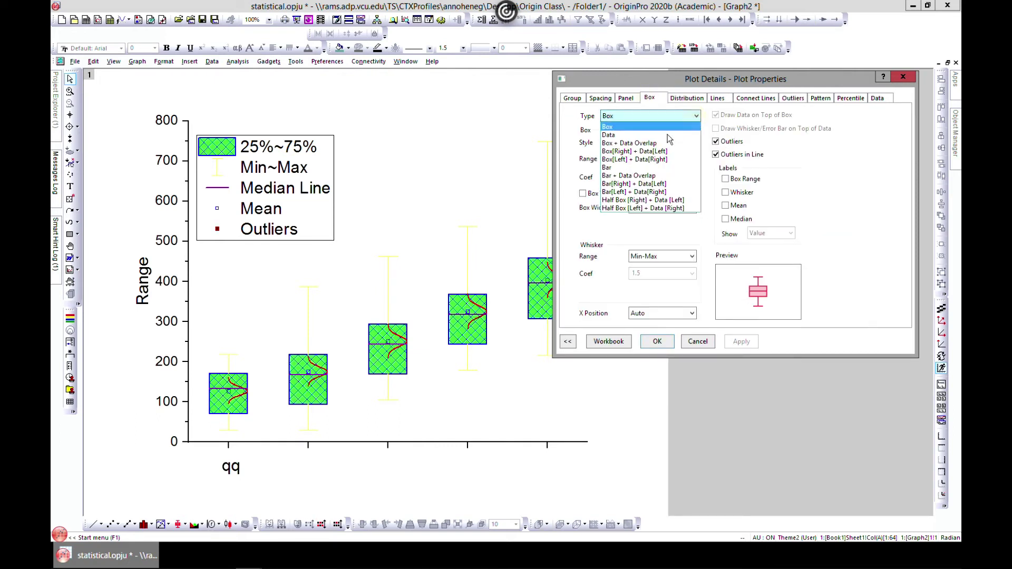
click(666, 135)
click(741, 342)
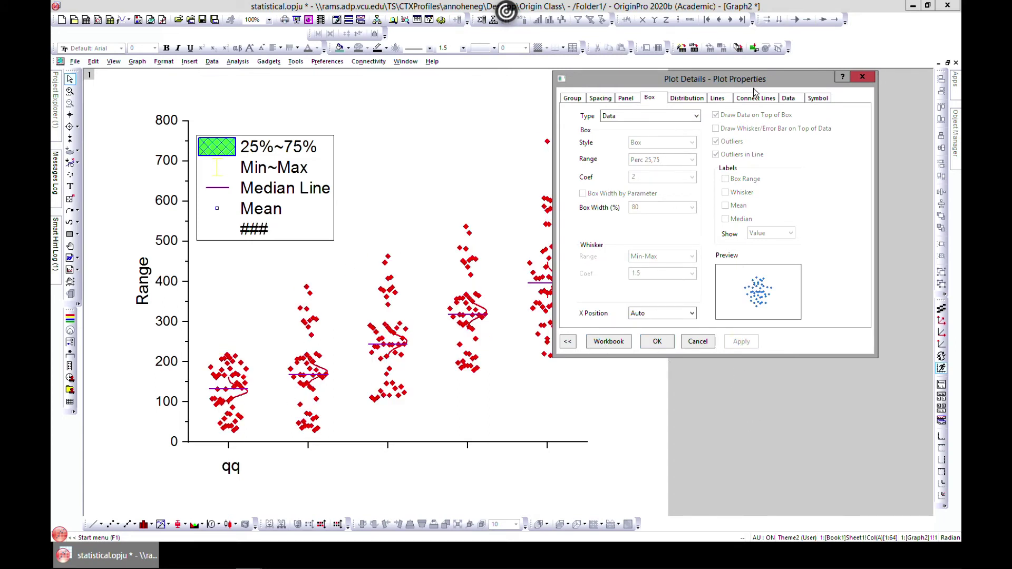
Display the data as Bin Bars
click(718, 100)
click(752, 99)
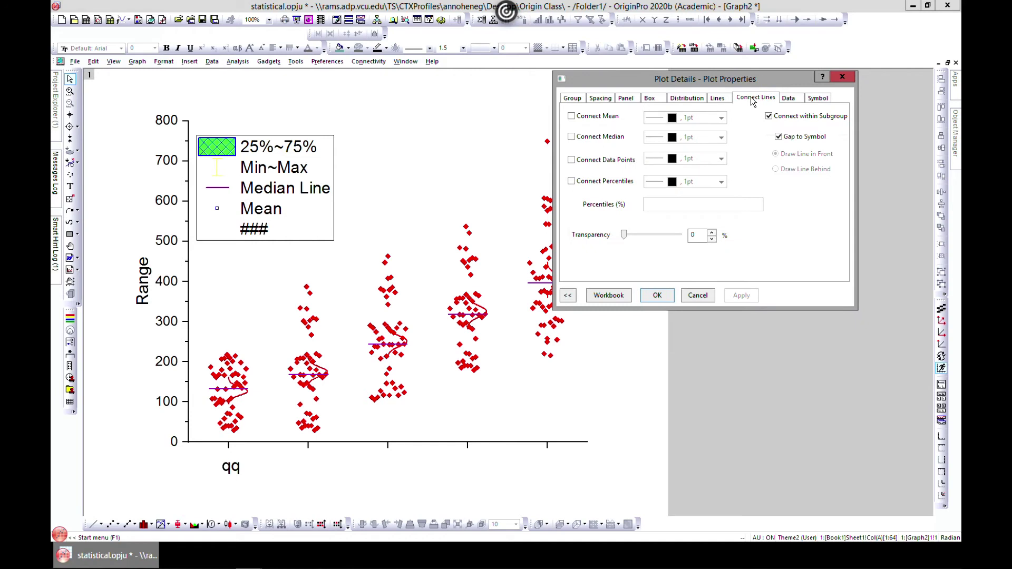
click(782, 103)
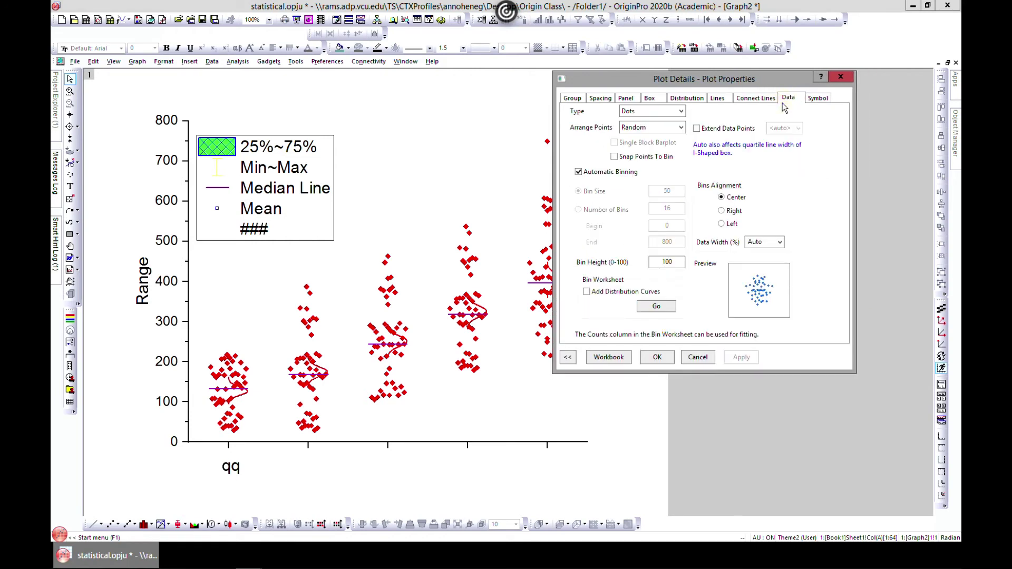
click(756, 98)
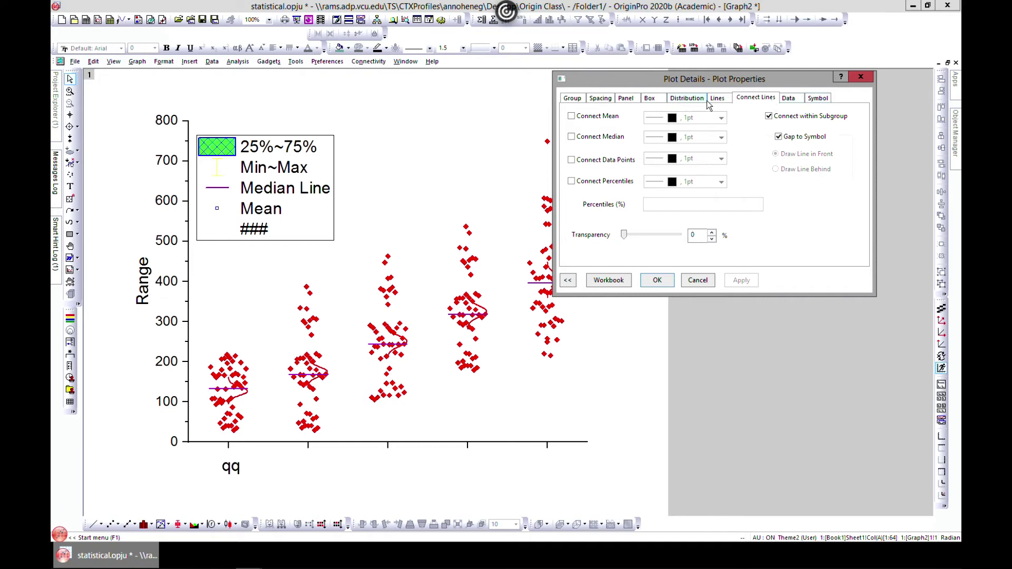
click(788, 100)
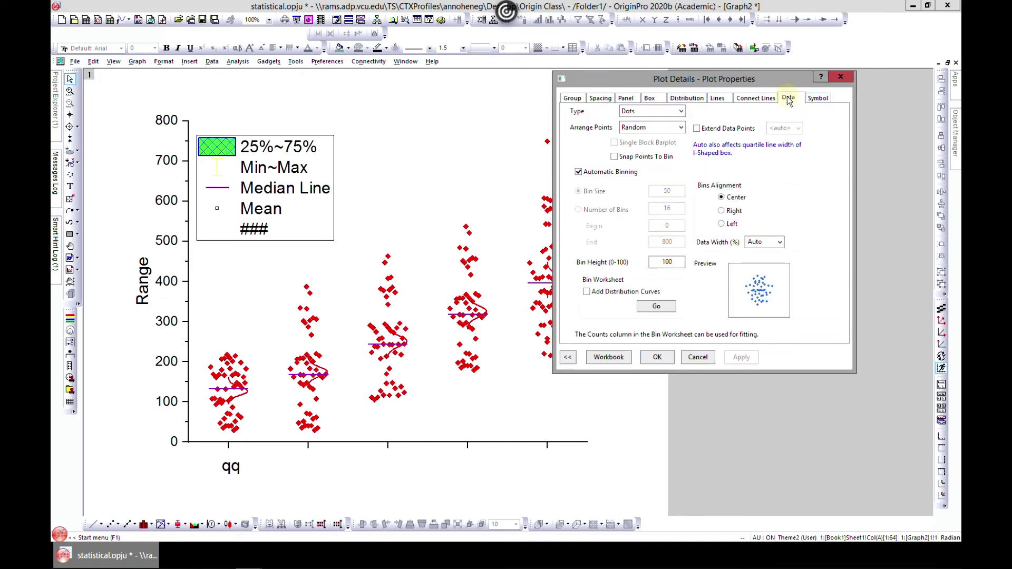
click(680, 112)
click(671, 131)
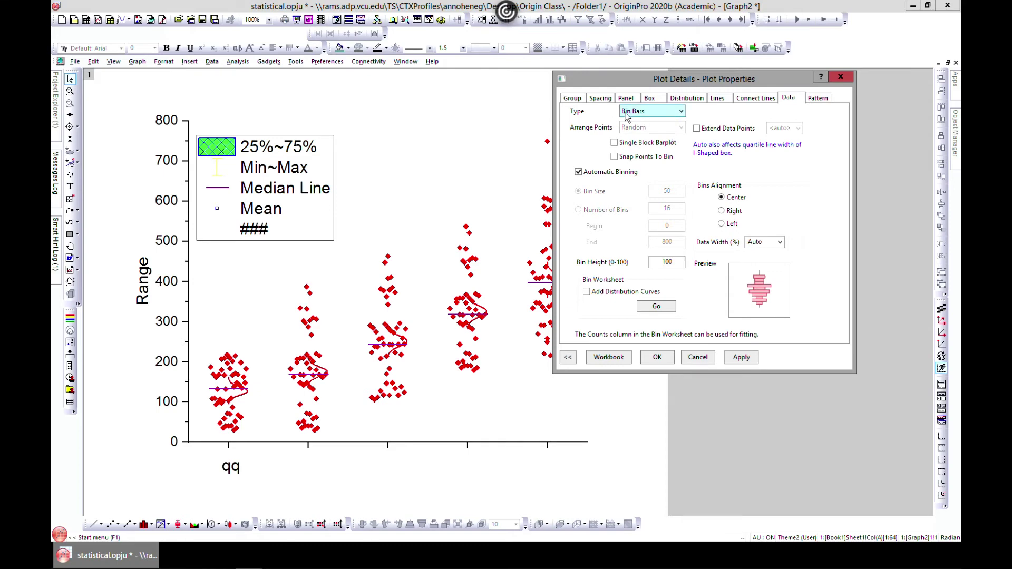
click(740, 358)
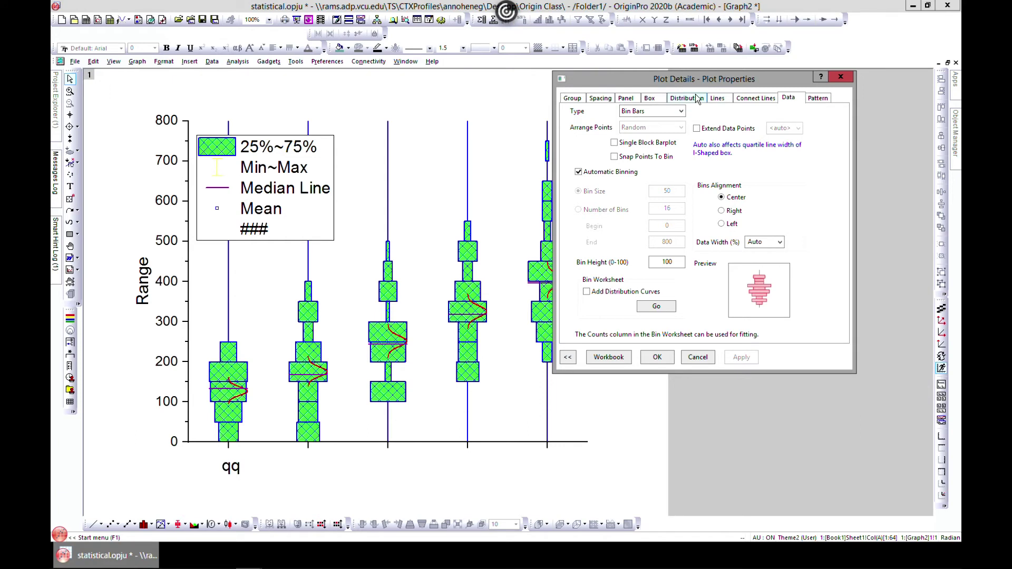
Set the box chart type to Box[Right] + Data[Left]
click(653, 100)
click(663, 116)
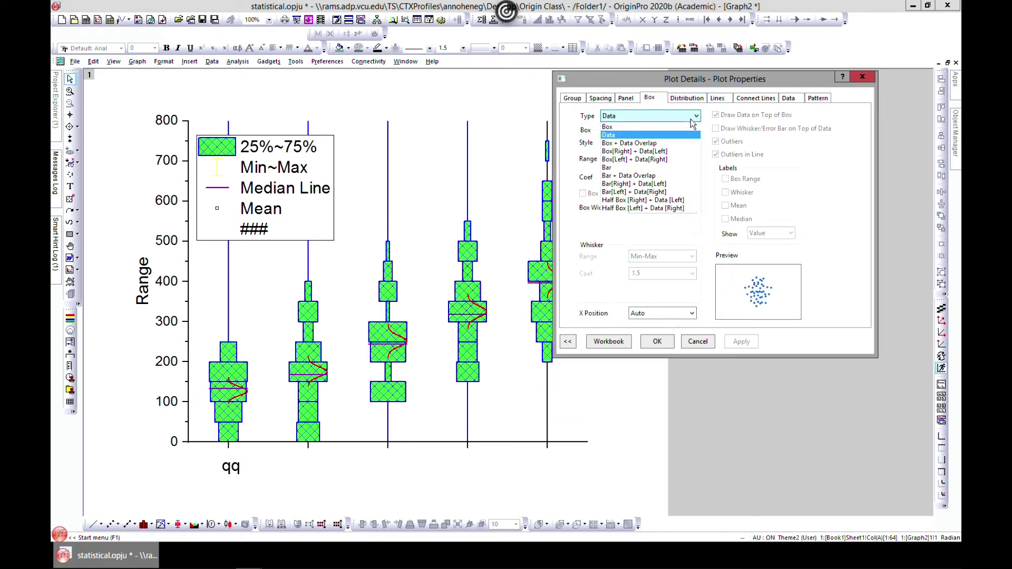
click(668, 144)
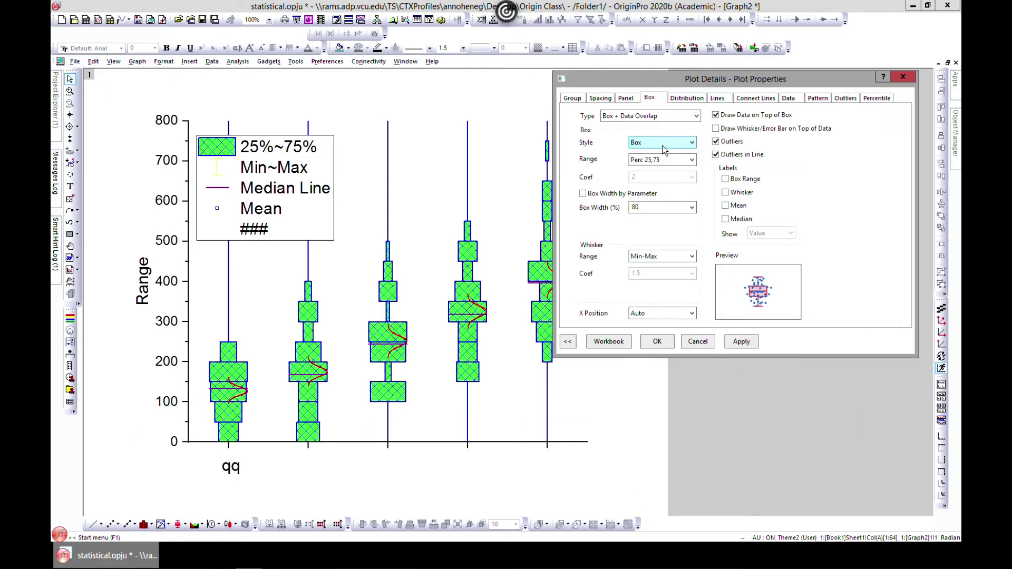
click(677, 143)
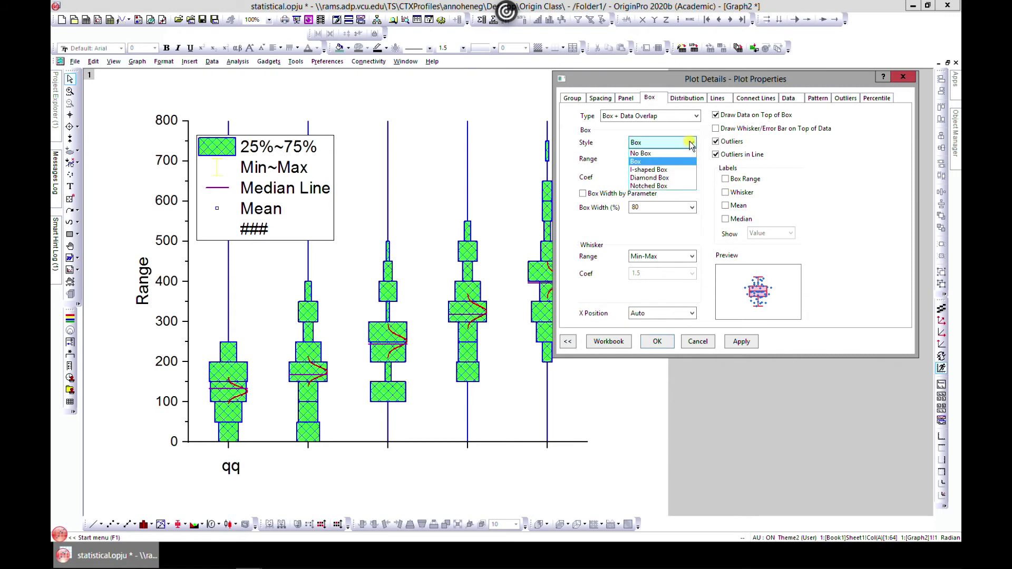
click(692, 117)
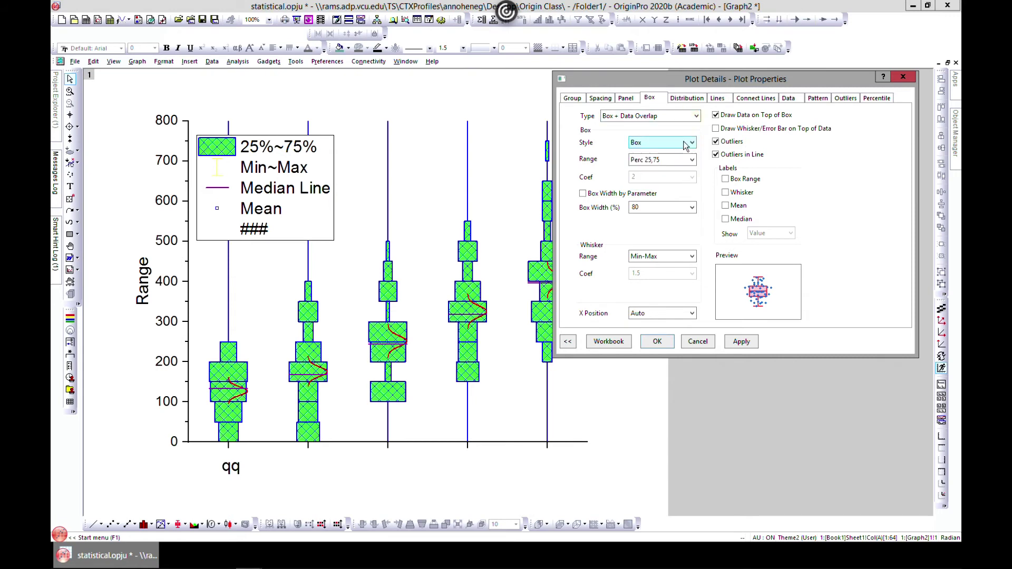
click(692, 117)
click(674, 153)
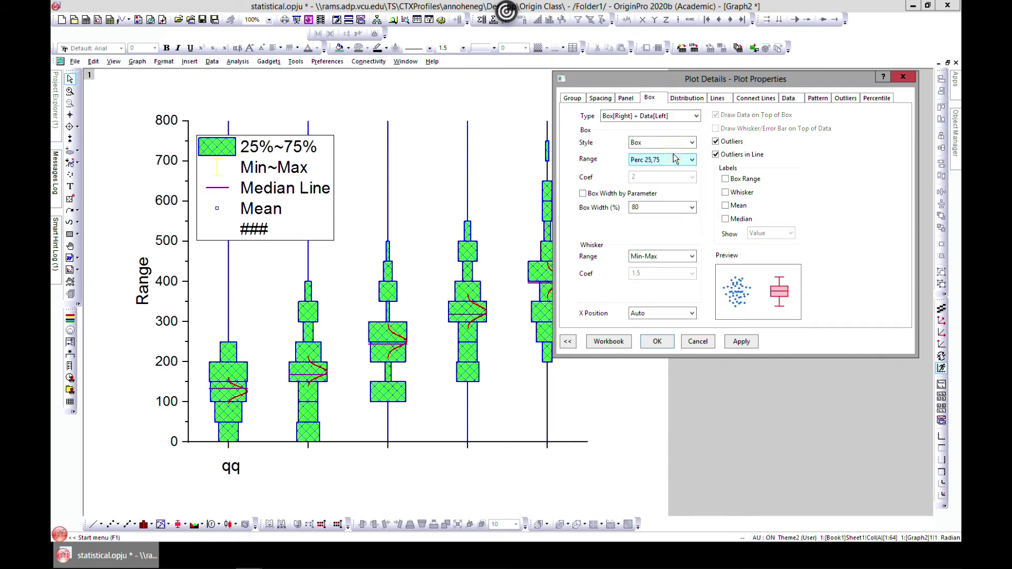
click(741, 341)
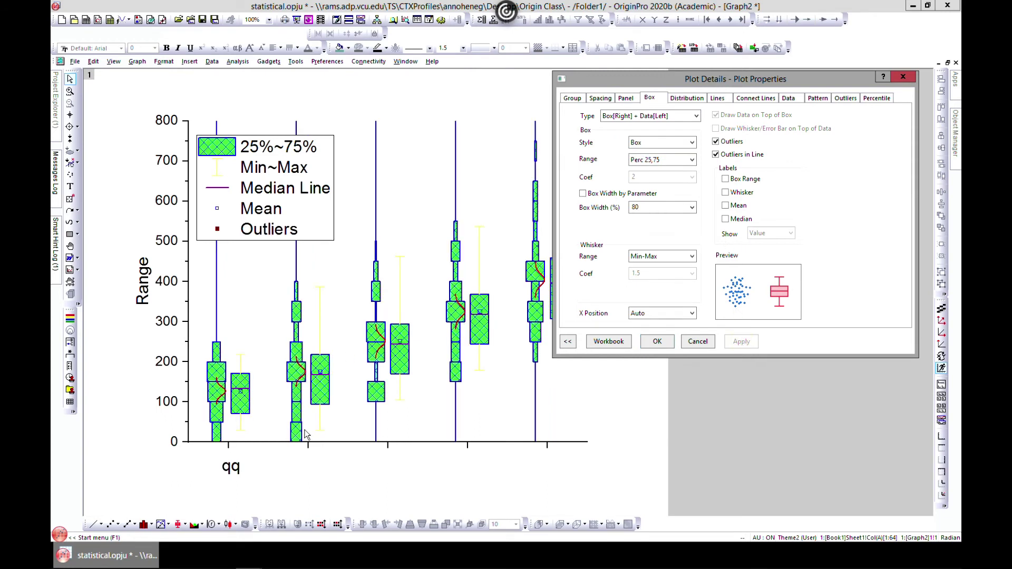
click(801, 100)
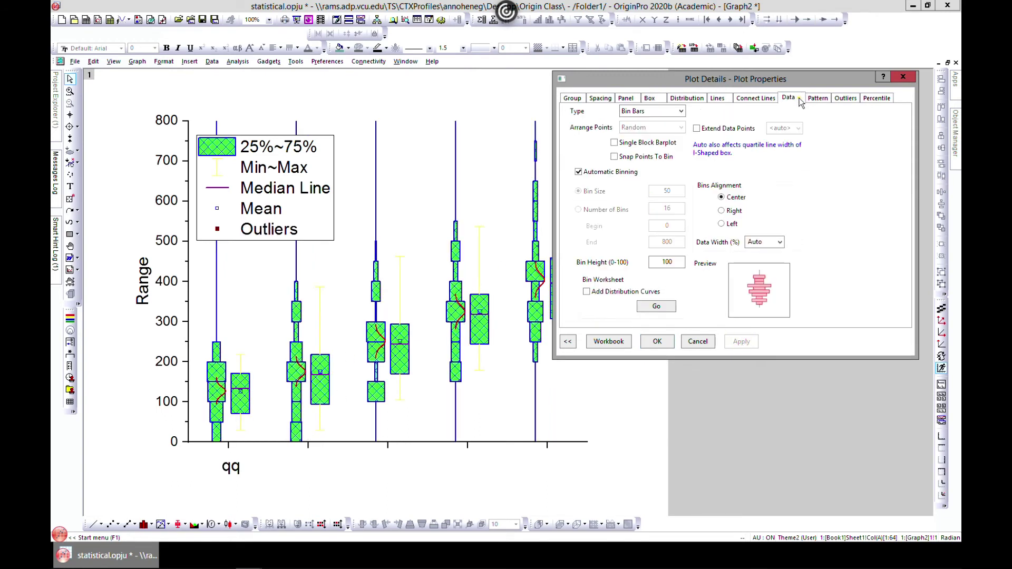
Display each group's data as Dots
click(677, 112)
click(652, 122)
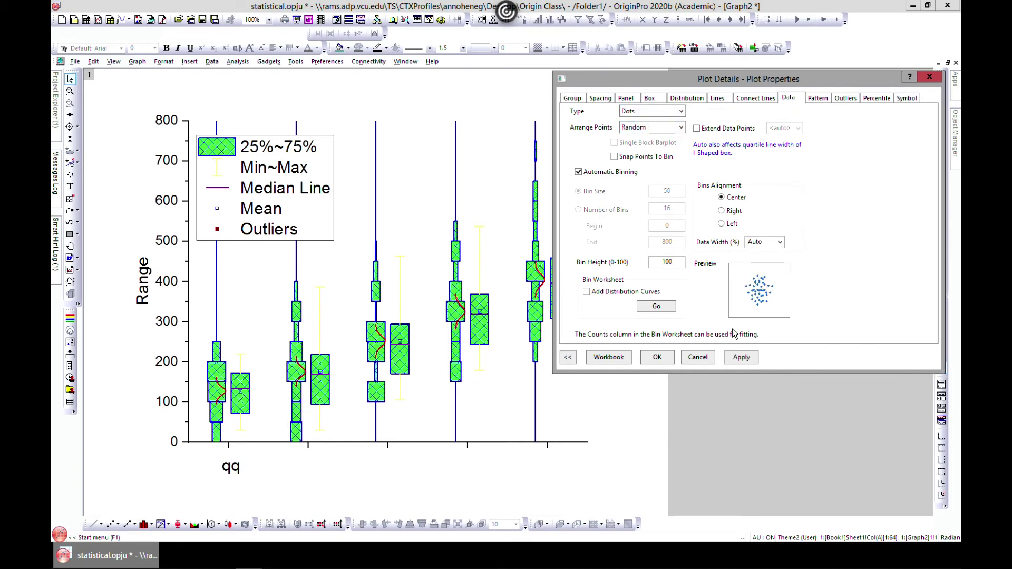
click(744, 358)
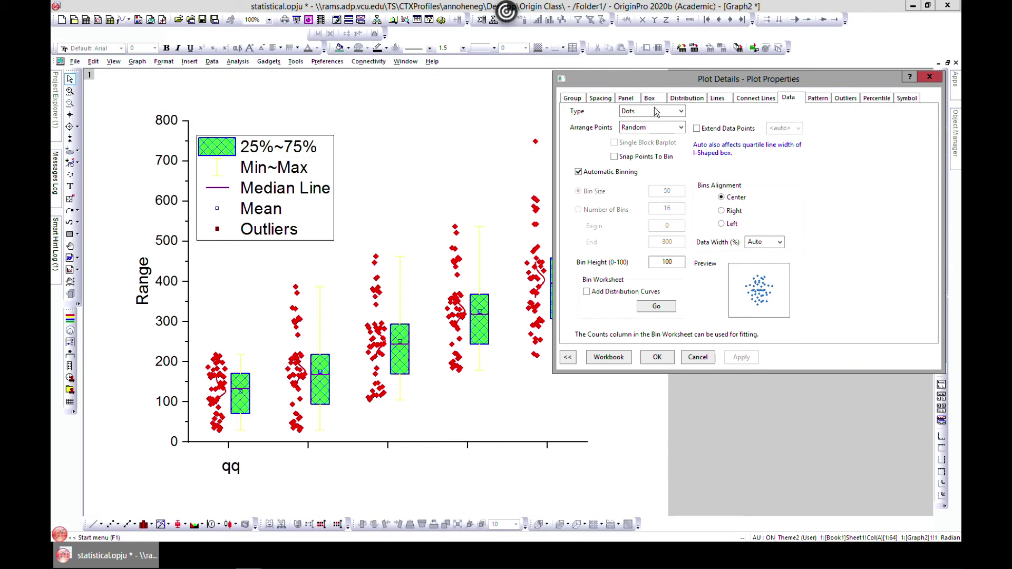
Review the Distribution, Box, Percentile and Symbol settings, then close Plot Details
click(687, 98)
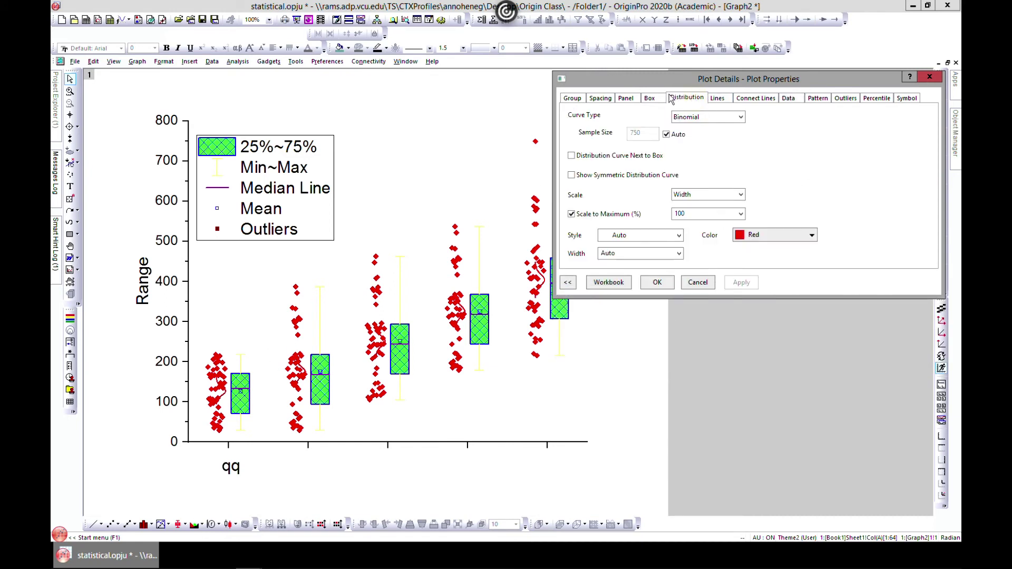
click(650, 98)
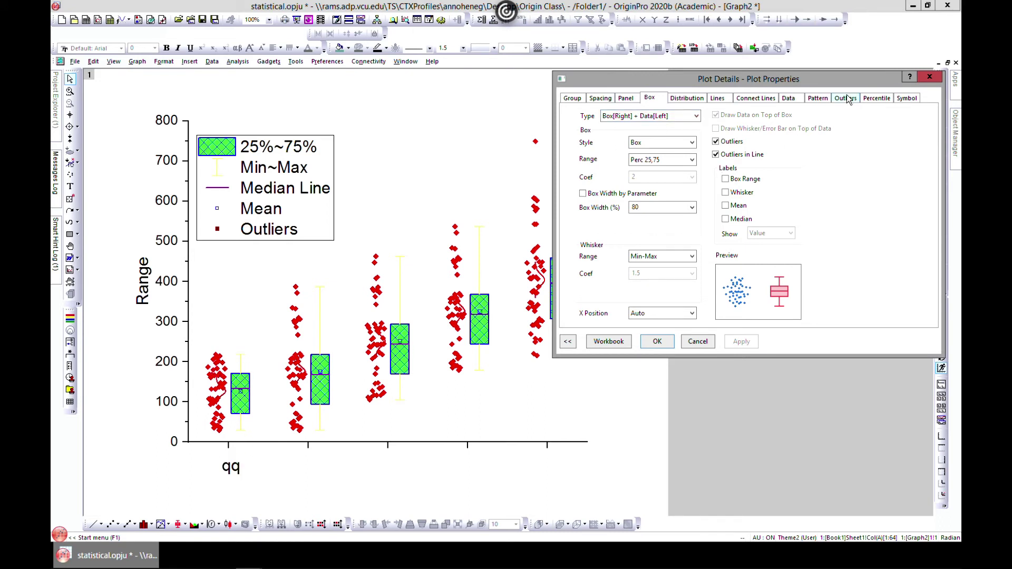
click(866, 101)
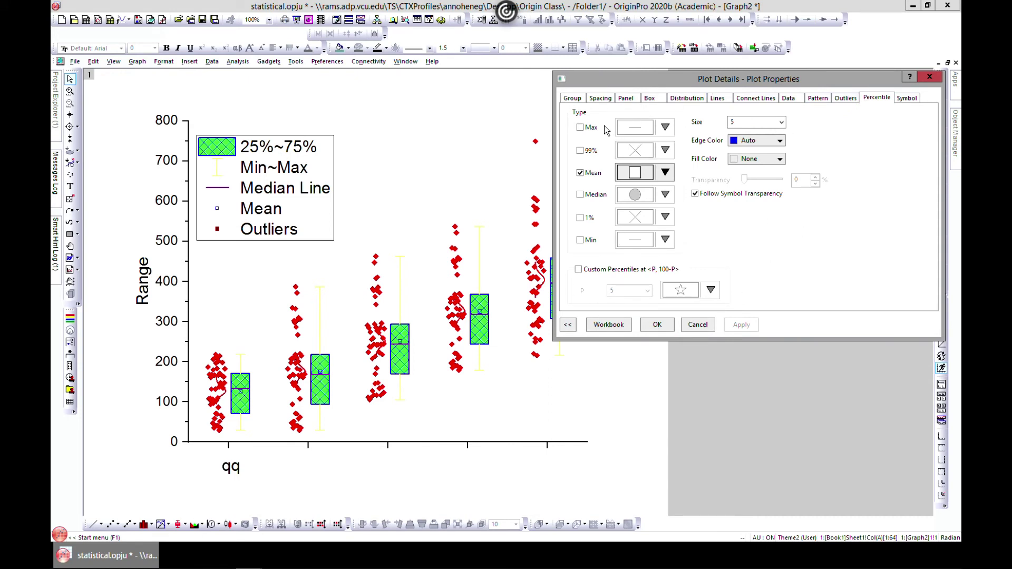
click(916, 99)
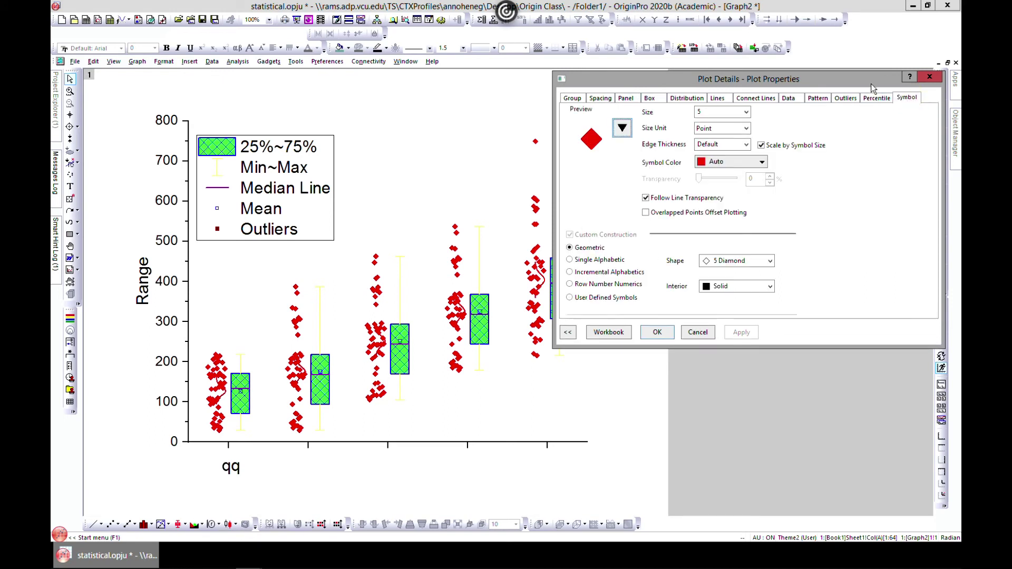
click(929, 79)
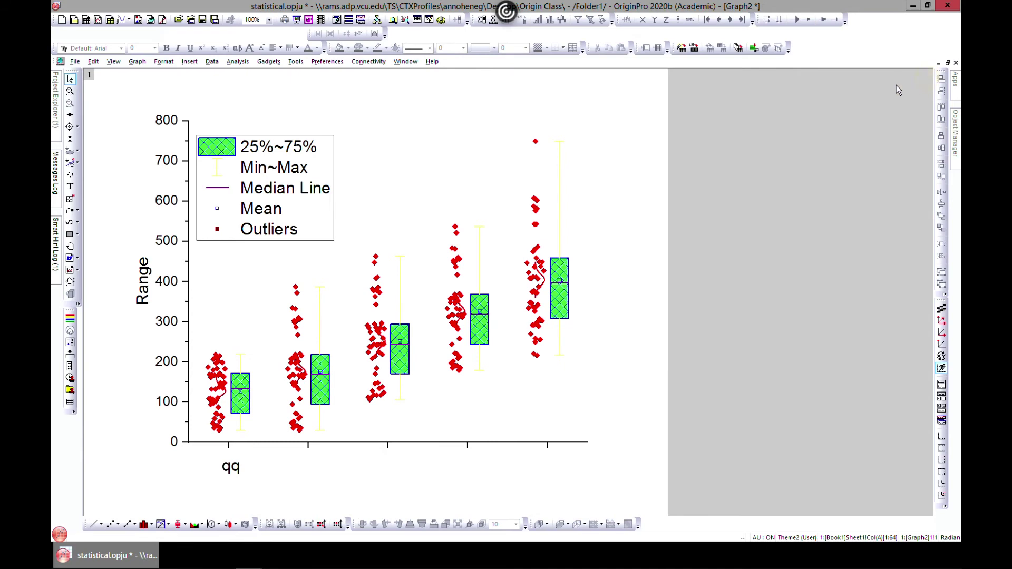
Select columns A and B in Book1 and plot them as an Interval Plot
click(948, 63)
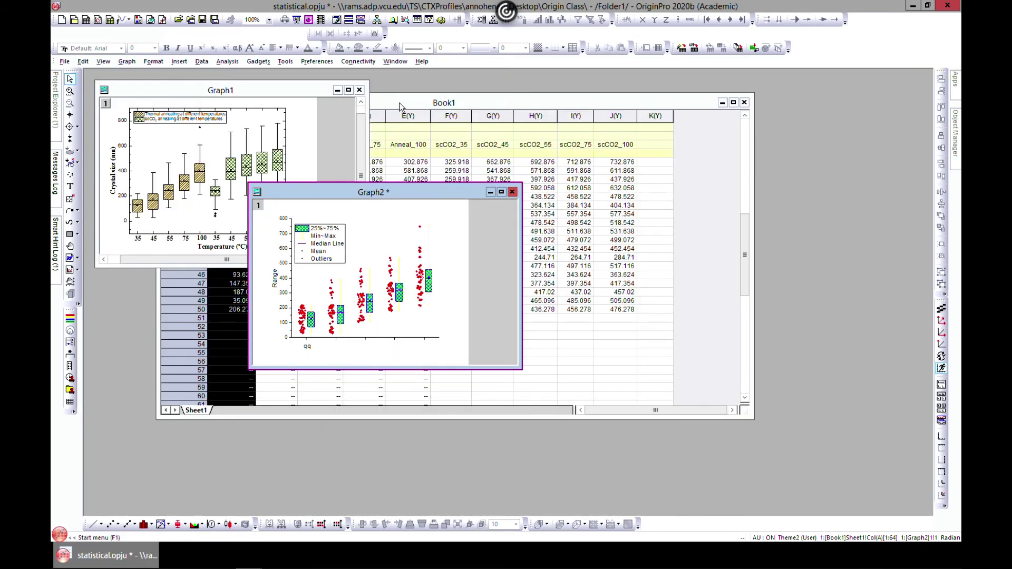
click(401, 105)
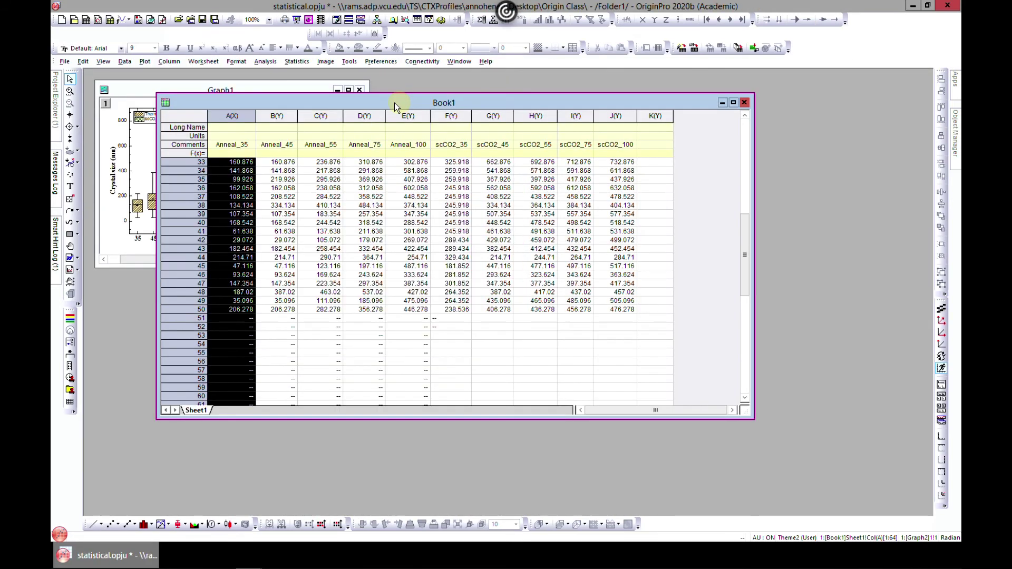
ctrl+click(263, 119)
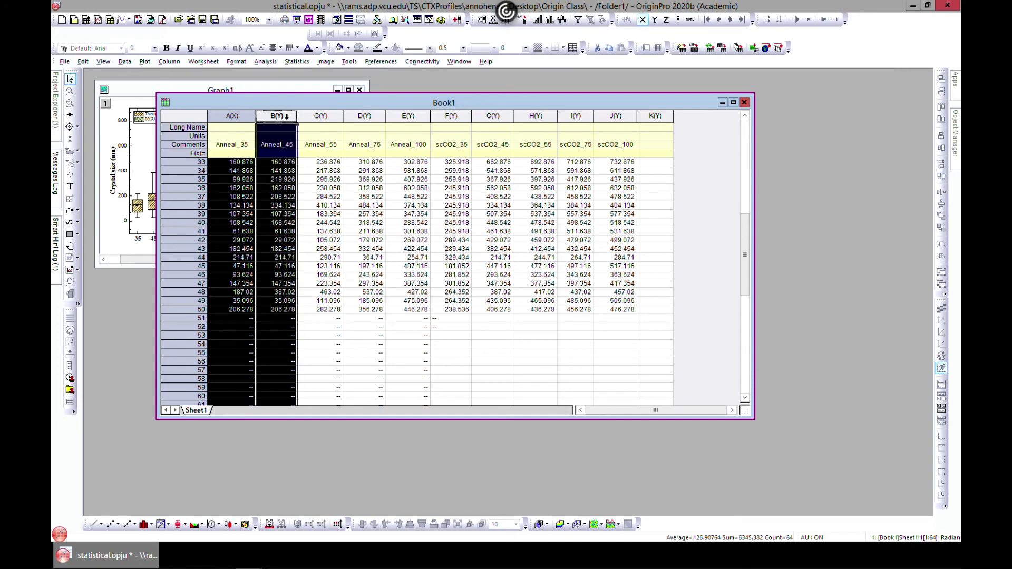
click(144, 62)
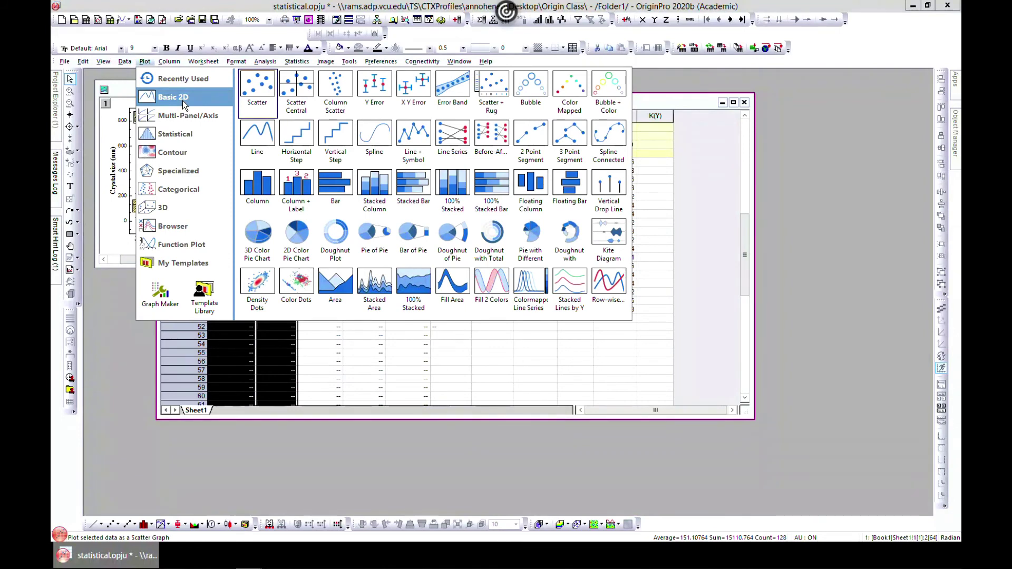
mouse_move(184, 141)
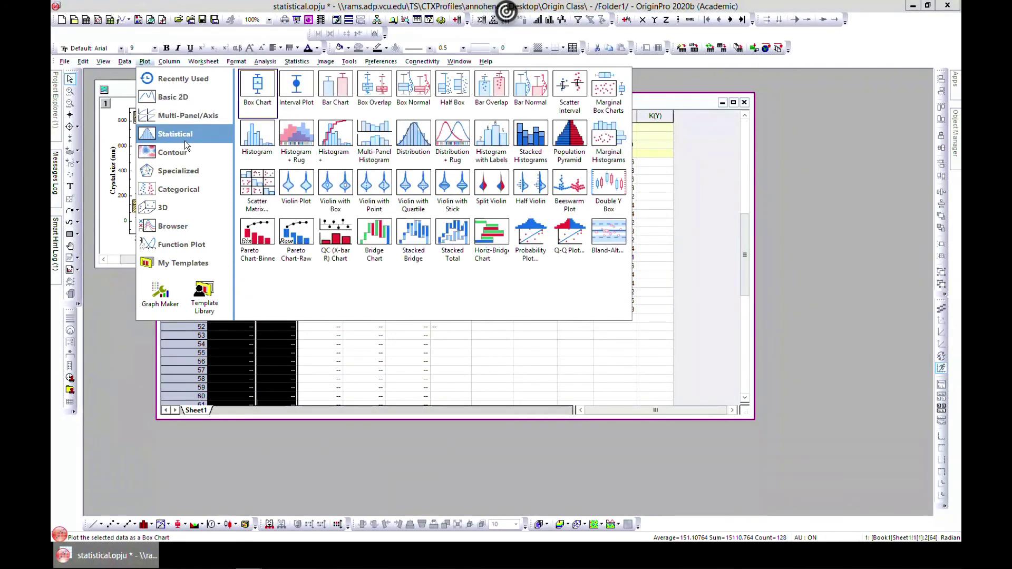
click(303, 92)
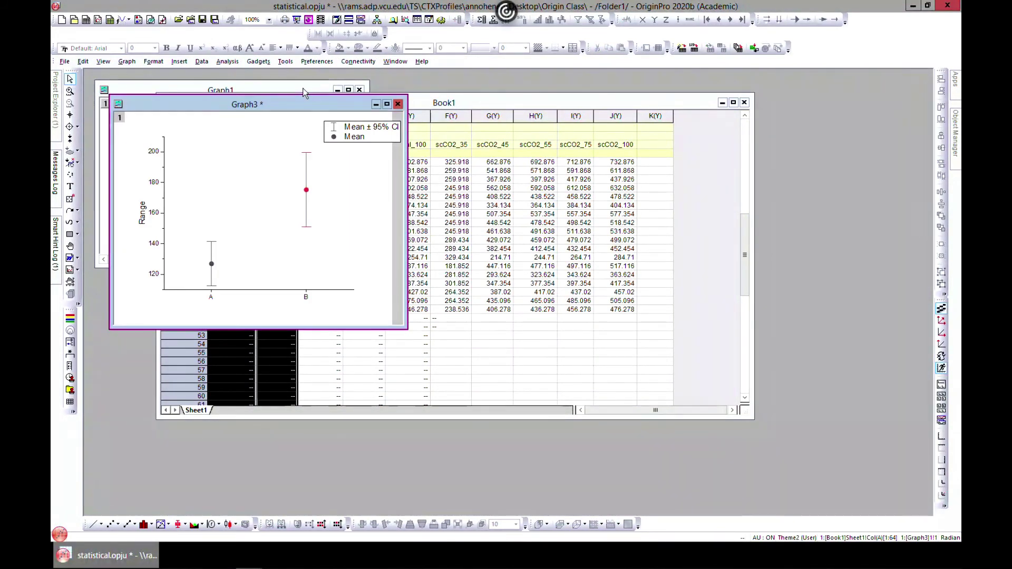
Maximize Graph3 and open its plot properties, browsing the Pattern, Spacing and Box settings
click(387, 104)
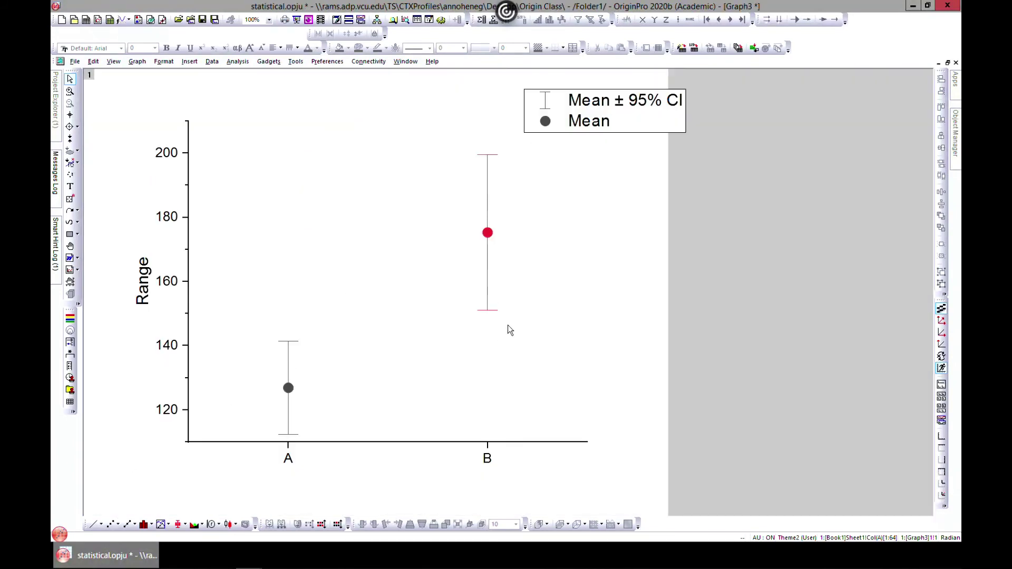
double_click(489, 236)
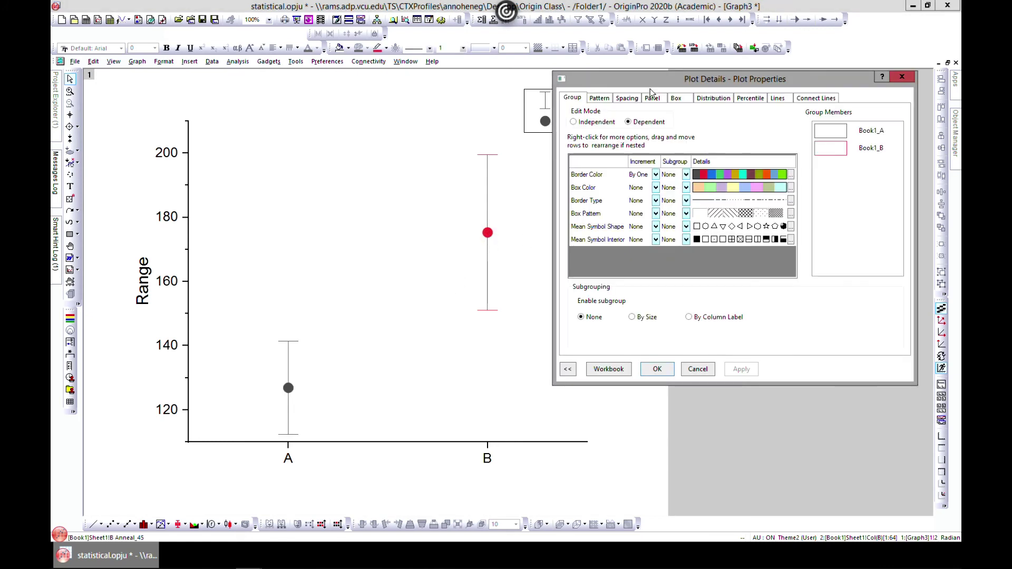
click(601, 99)
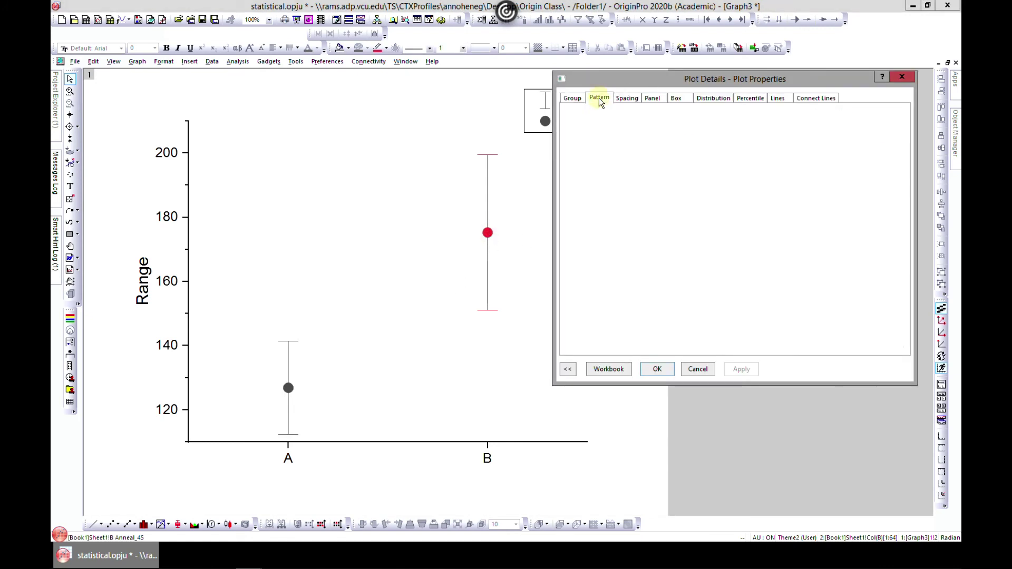
click(639, 100)
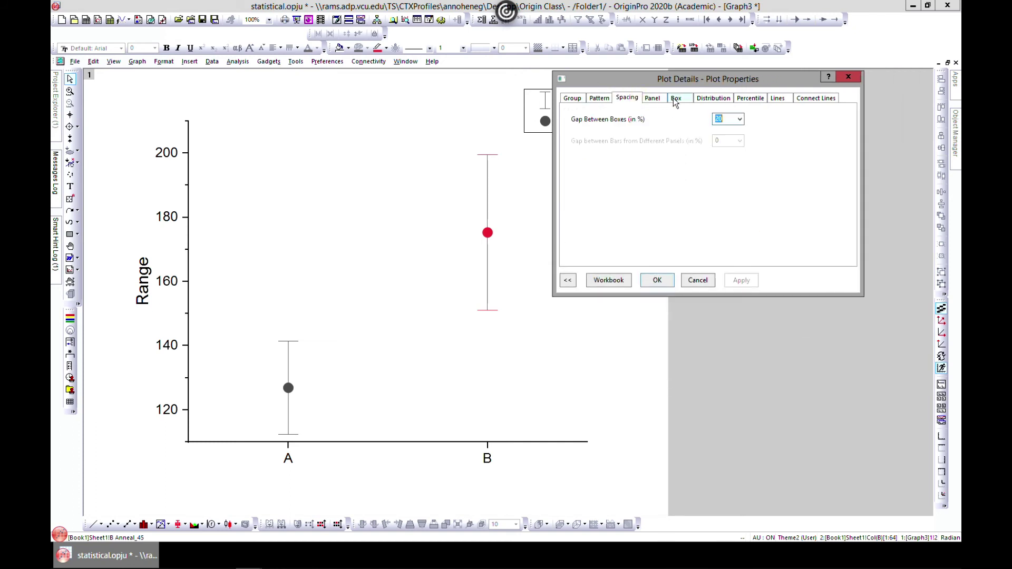
click(676, 98)
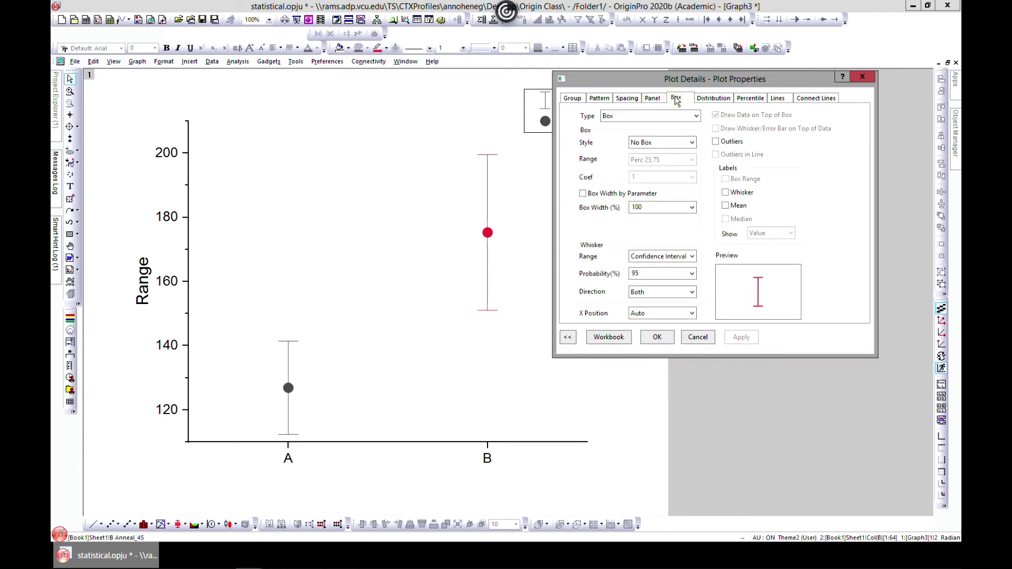
Preview Bar, Data, Bar + Data Overlap and Half Box [Right] + Data [Left] types, then cancel
click(696, 116)
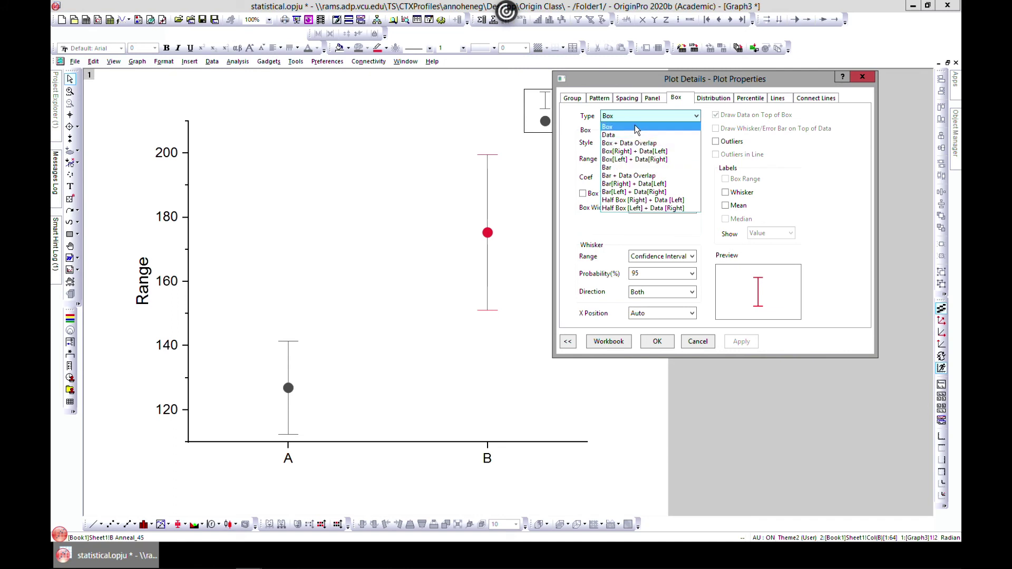
click(618, 168)
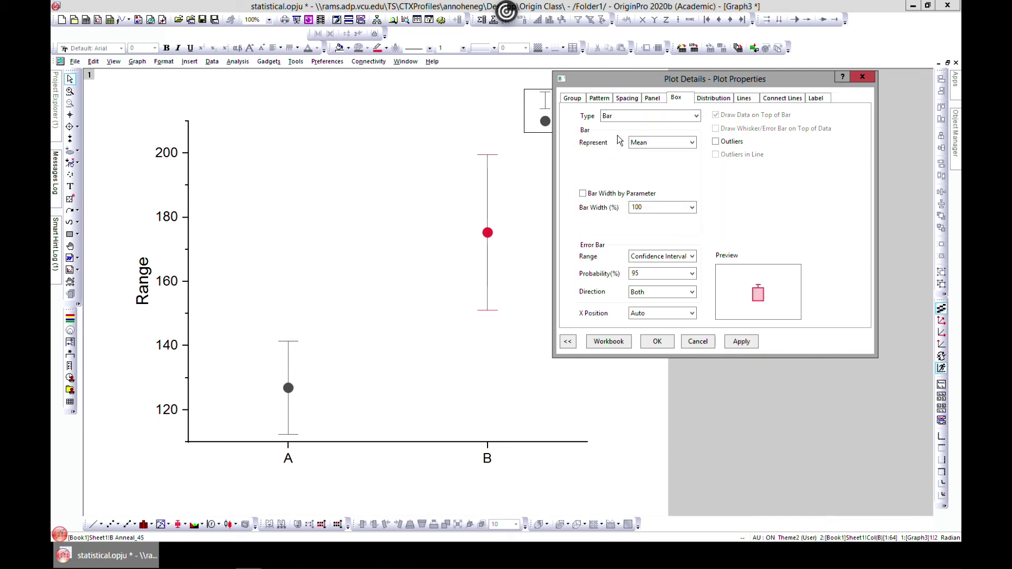
click(667, 118)
click(641, 136)
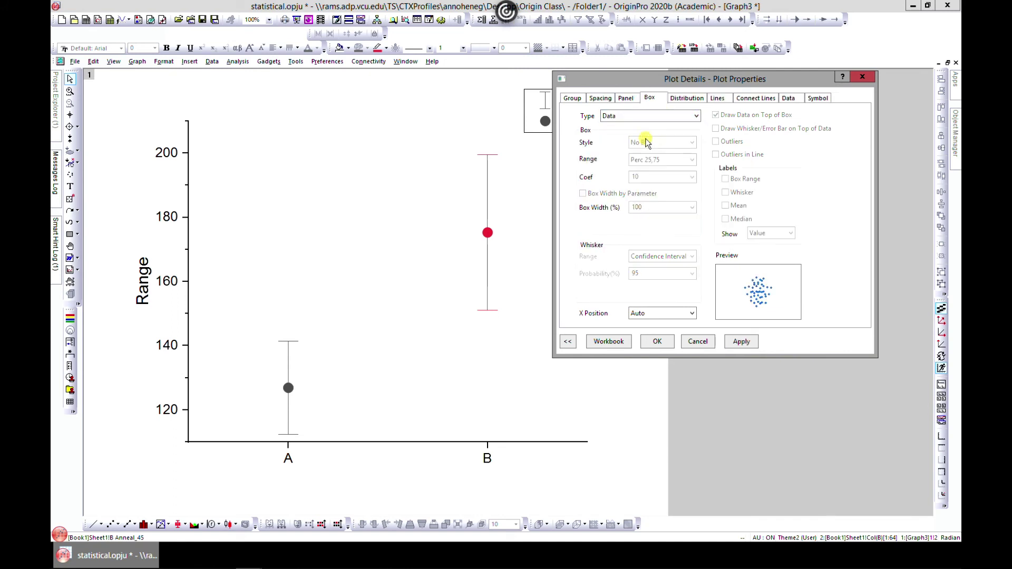
click(695, 116)
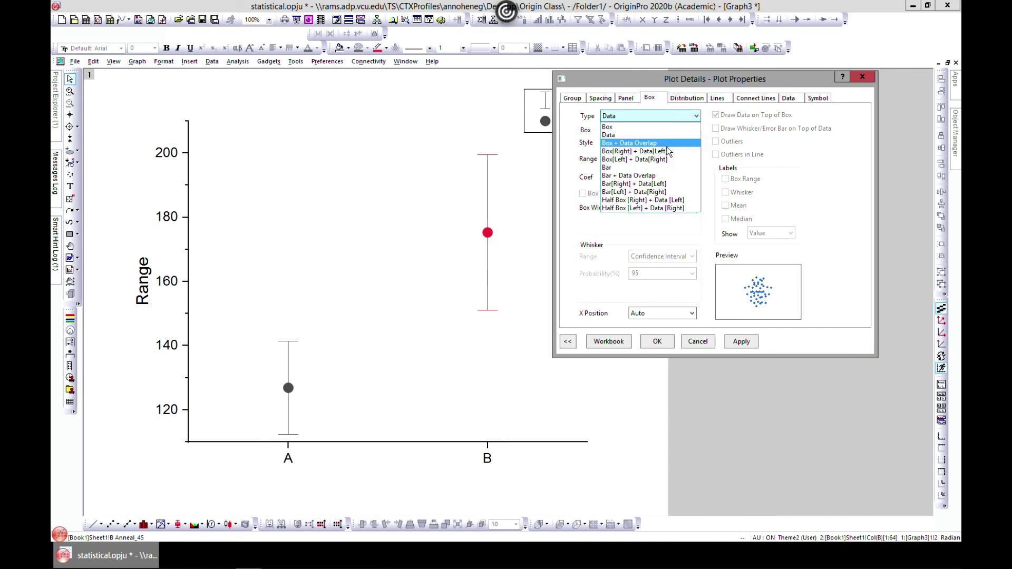
click(653, 176)
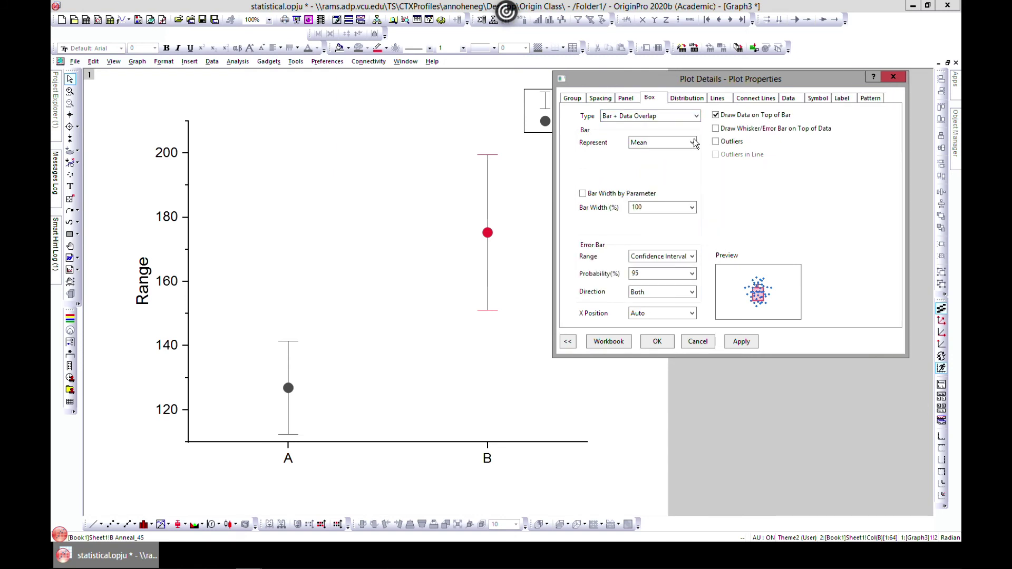
click(696, 116)
click(654, 199)
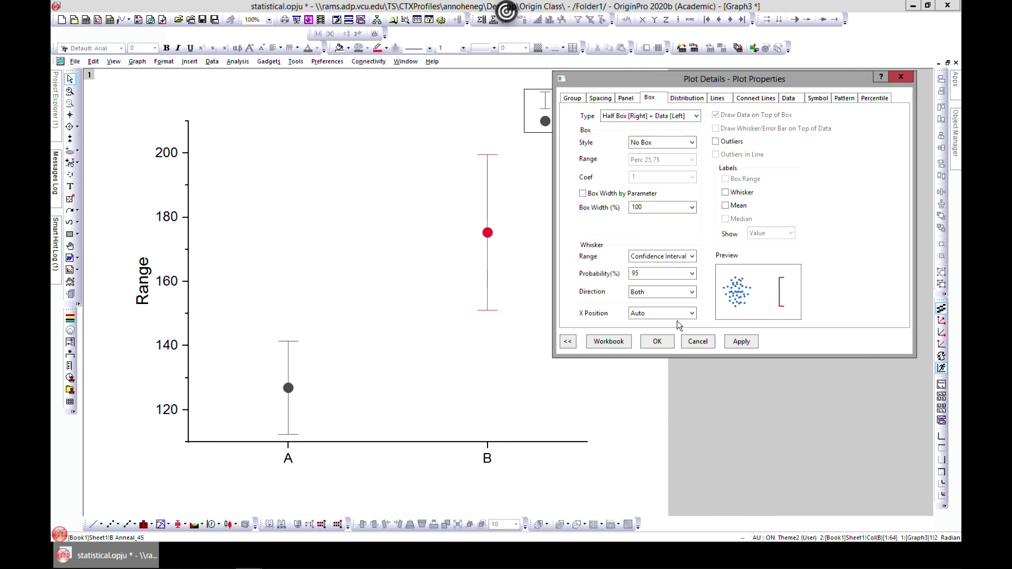
click(698, 341)
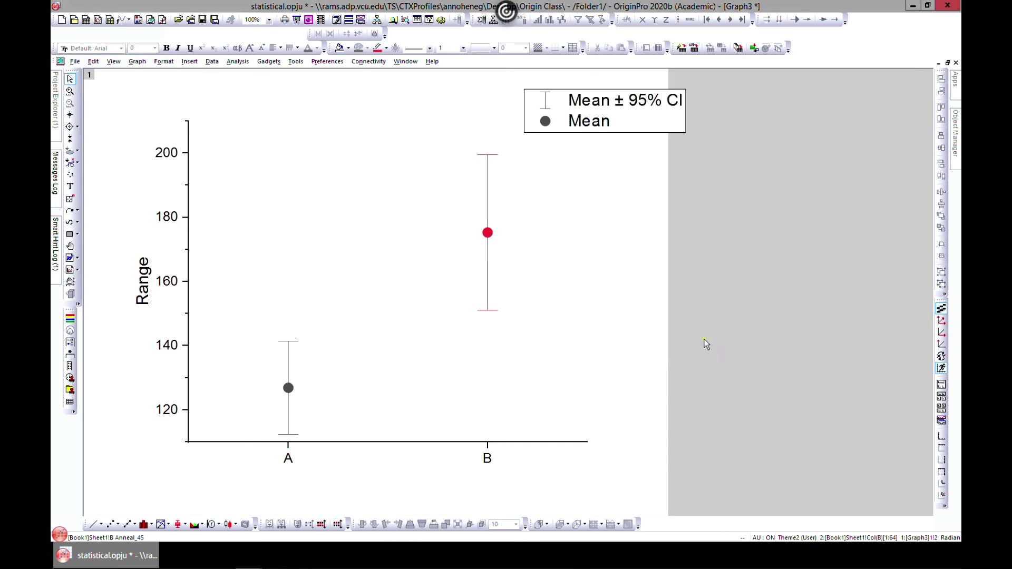
click(948, 63)
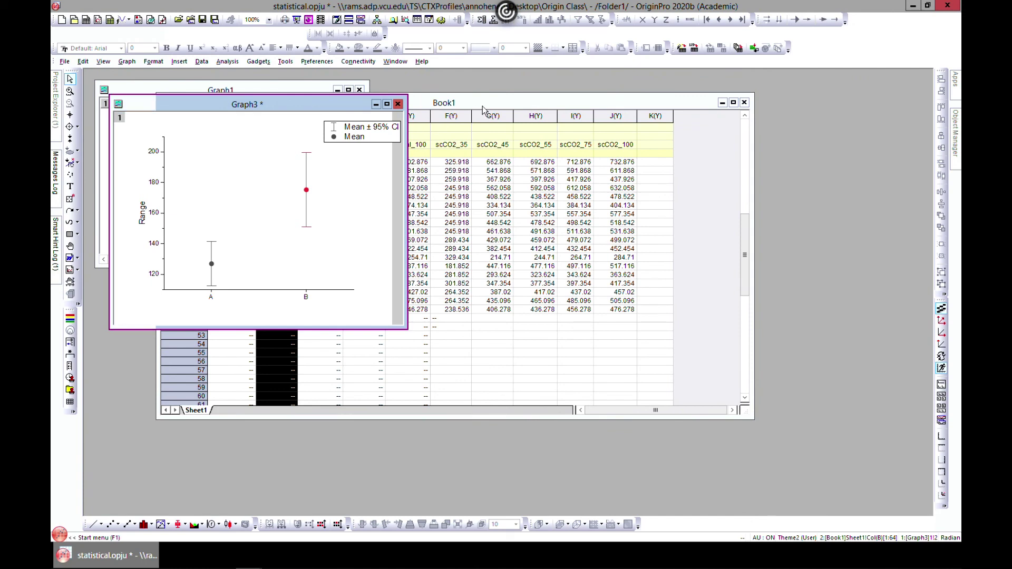
Switch to Book1, browse the statistical chart gallery without plotting, then open Graph3's Plot Details
key(ctrl+Tab)
click(144, 61)
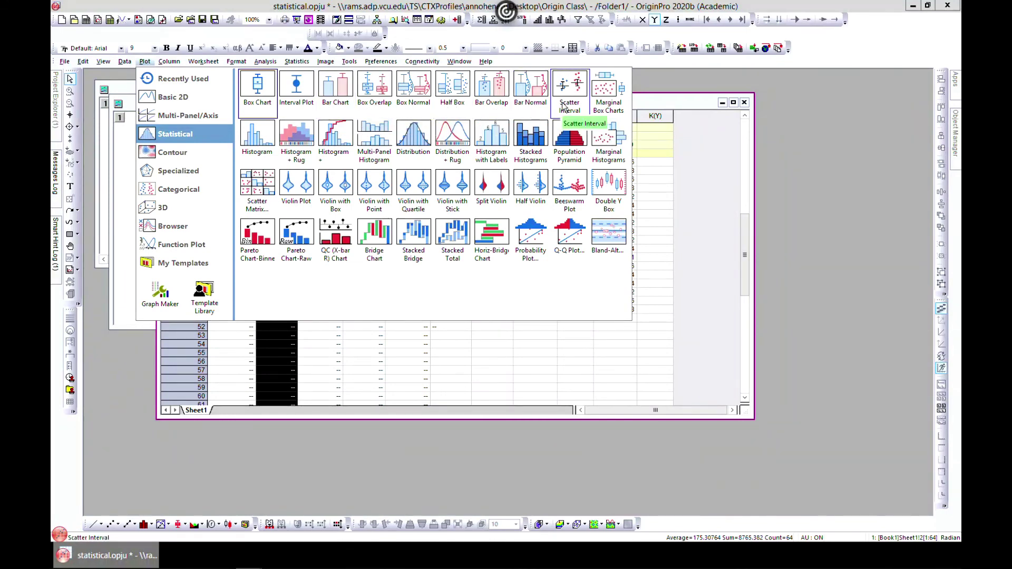
click(652, 104)
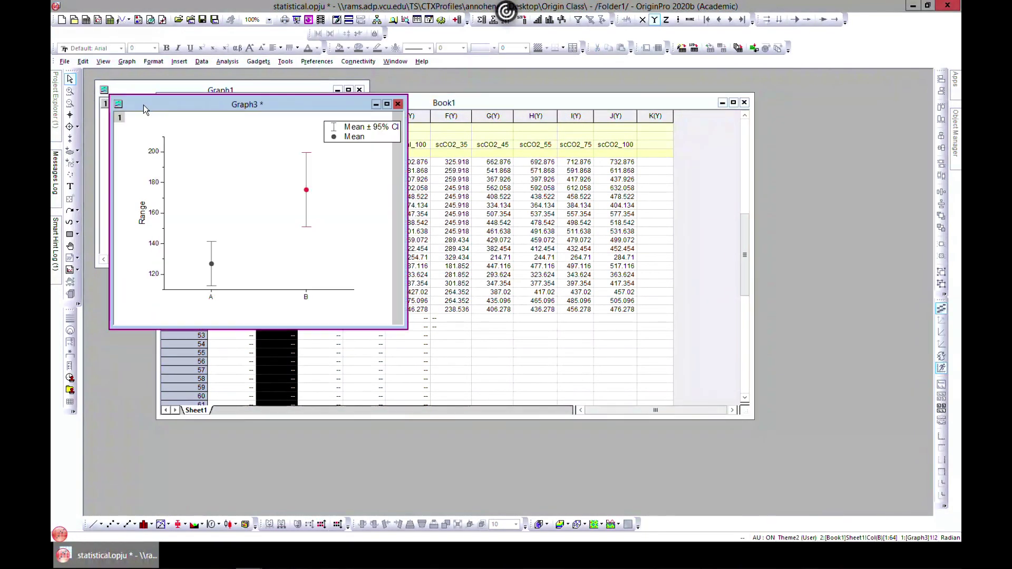
double_click(307, 190)
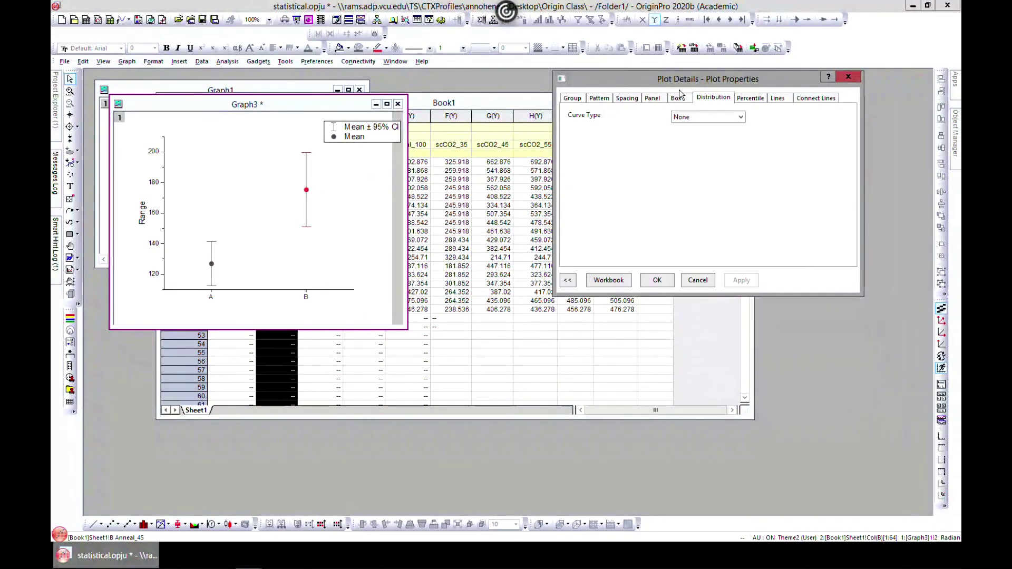
Change the Box plot type to Bar[Left] + Data[Right], apply it, and close Plot Details
click(678, 100)
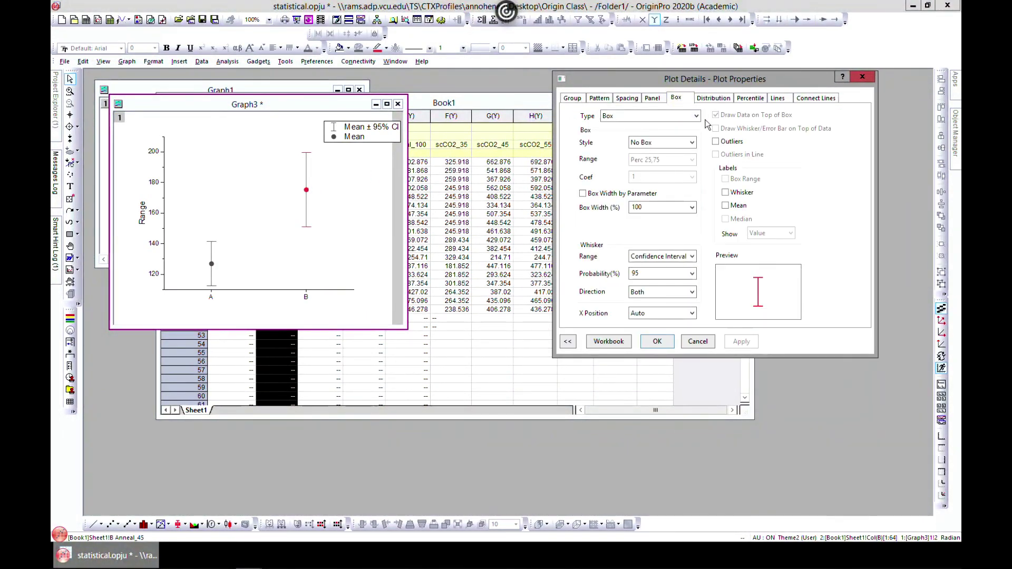
click(697, 117)
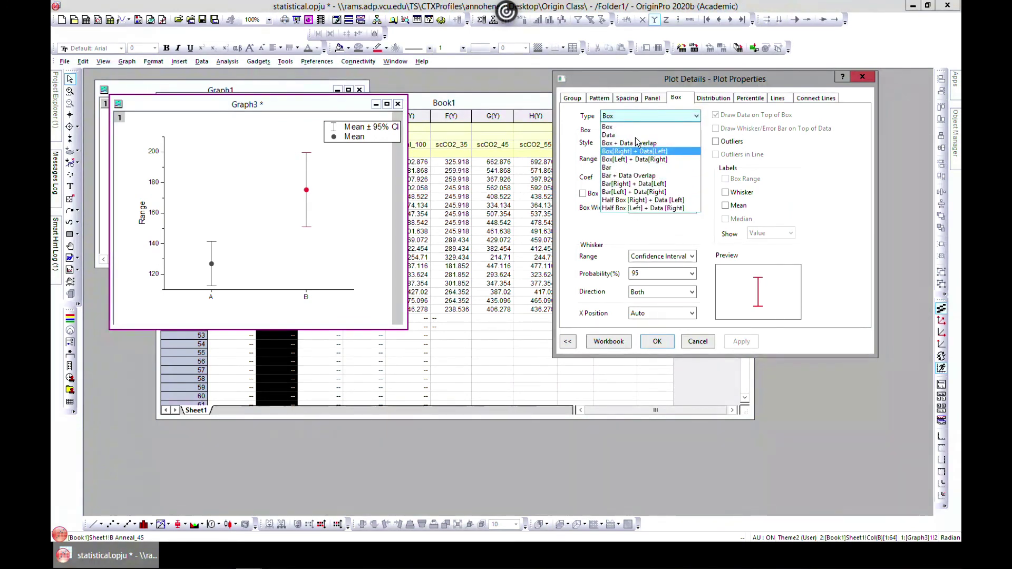
click(633, 184)
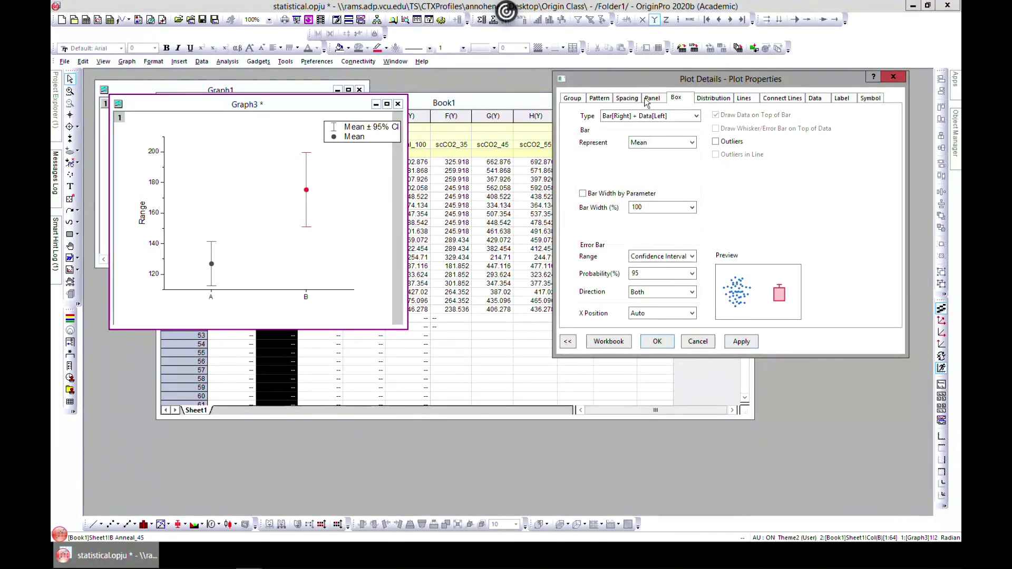
click(649, 116)
click(633, 193)
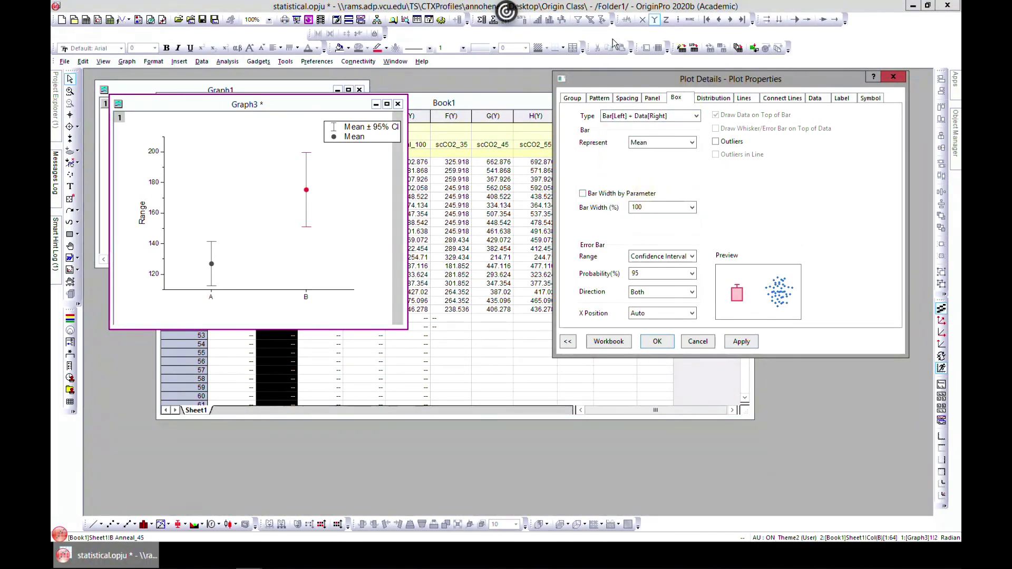
click(648, 116)
click(636, 196)
click(739, 342)
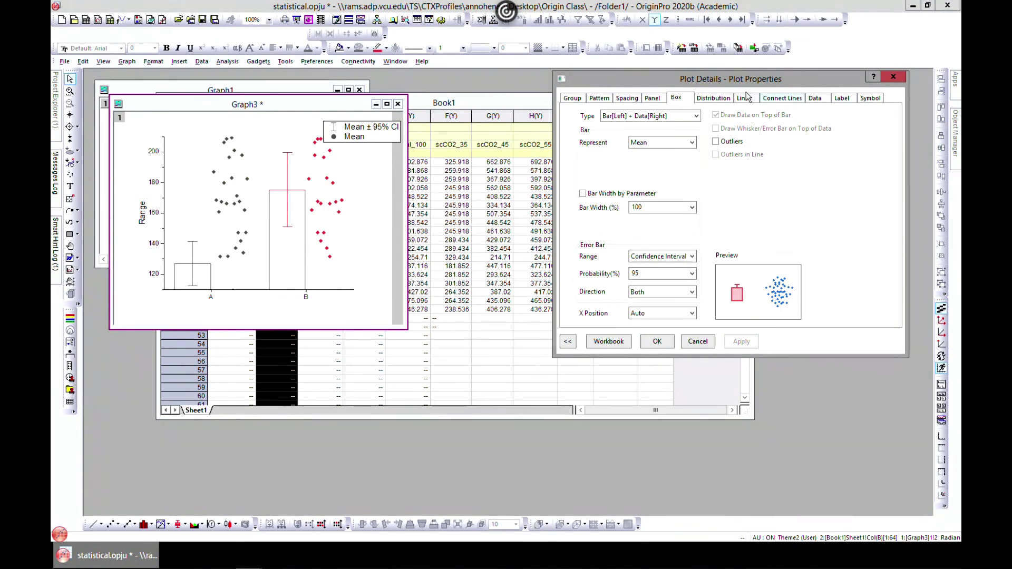
click(817, 99)
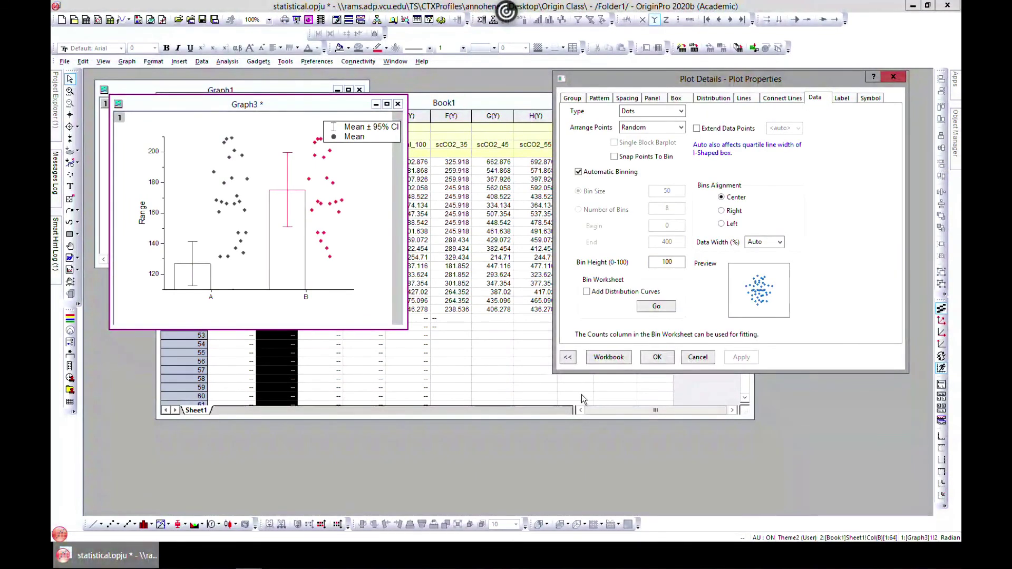
click(704, 361)
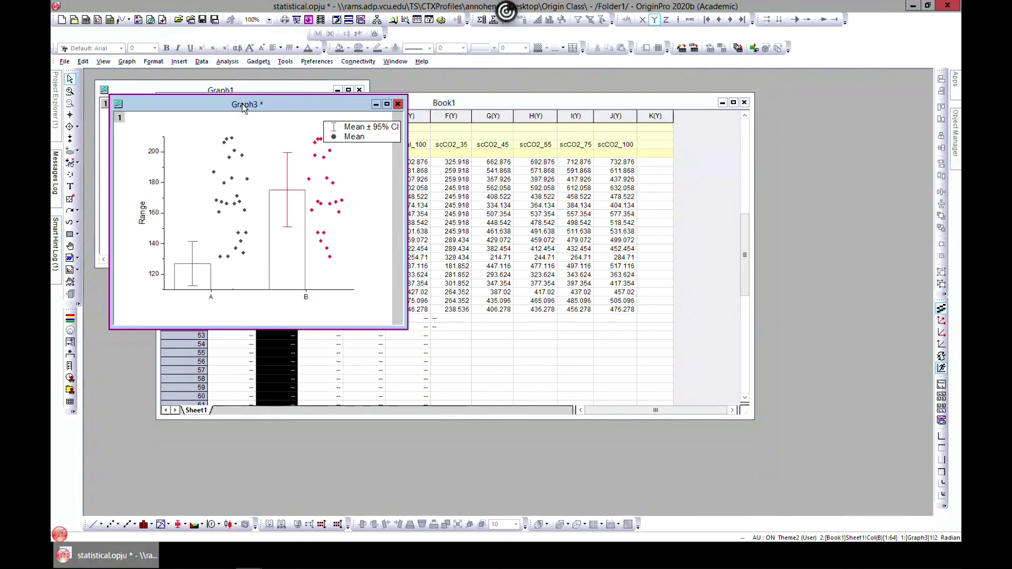